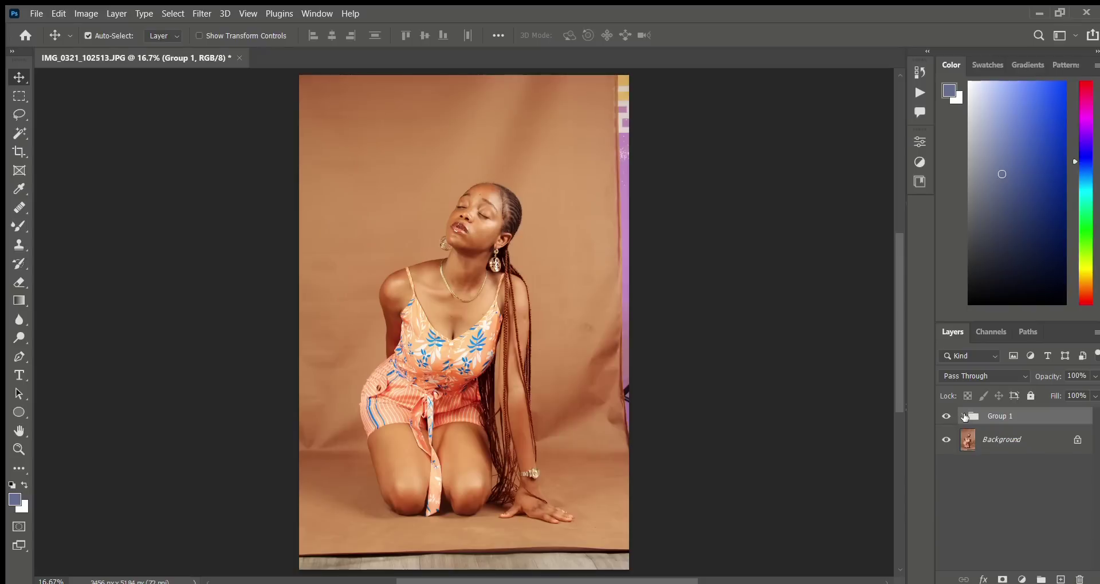
# - Ungroup Group 1 so the Camera Raw filter layer sits directly above the Background layer
pyautogui.click(964, 417)
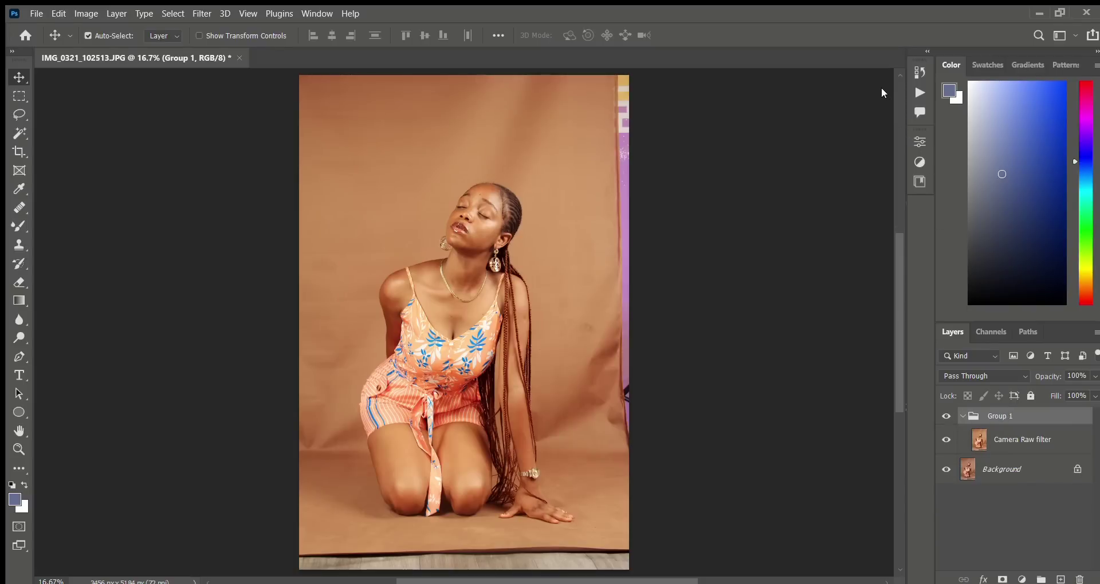
pyautogui.hotkey('ctrl', 'shift', 'g')
pyautogui.click(1014, 492)
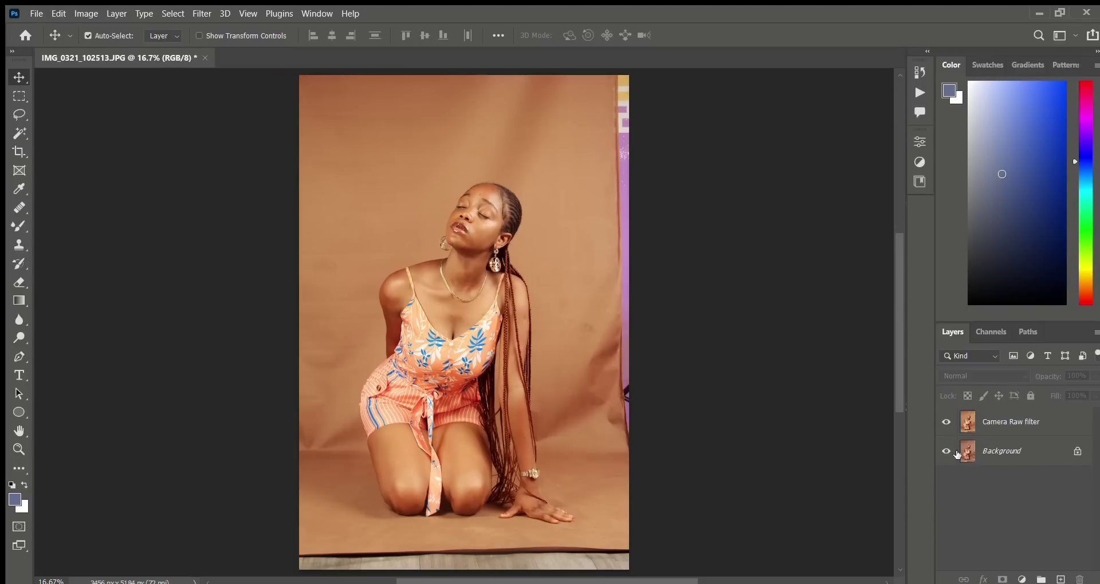
# - Build the Check Layer and Frequency Separation groups from the Camera Raw filter layer and collapse the Check Layer group
pyautogui.click(1008, 423)
pyautogui.click(1031, 396)
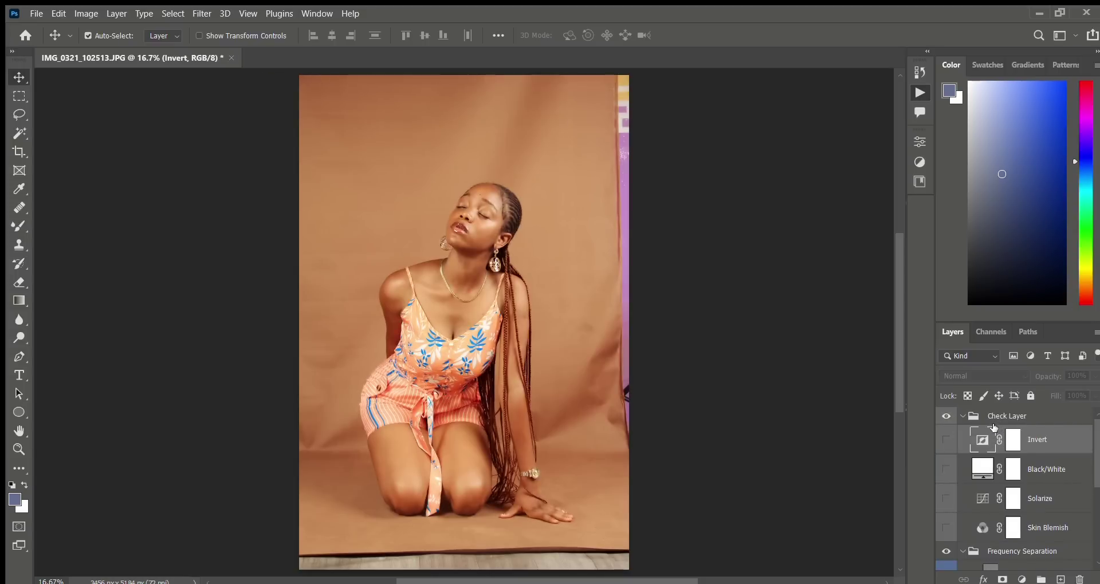
pyautogui.click(963, 417)
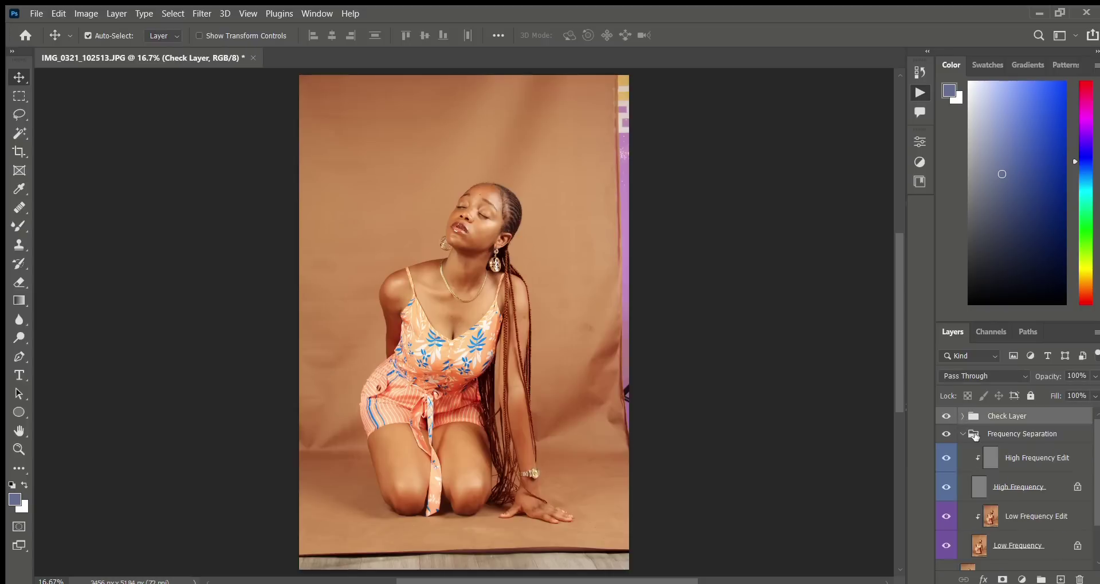
# - Set up the Mixer Brush at size 60 on the Low Frequency Edit layer for working on the face
pyautogui.click(19, 224)
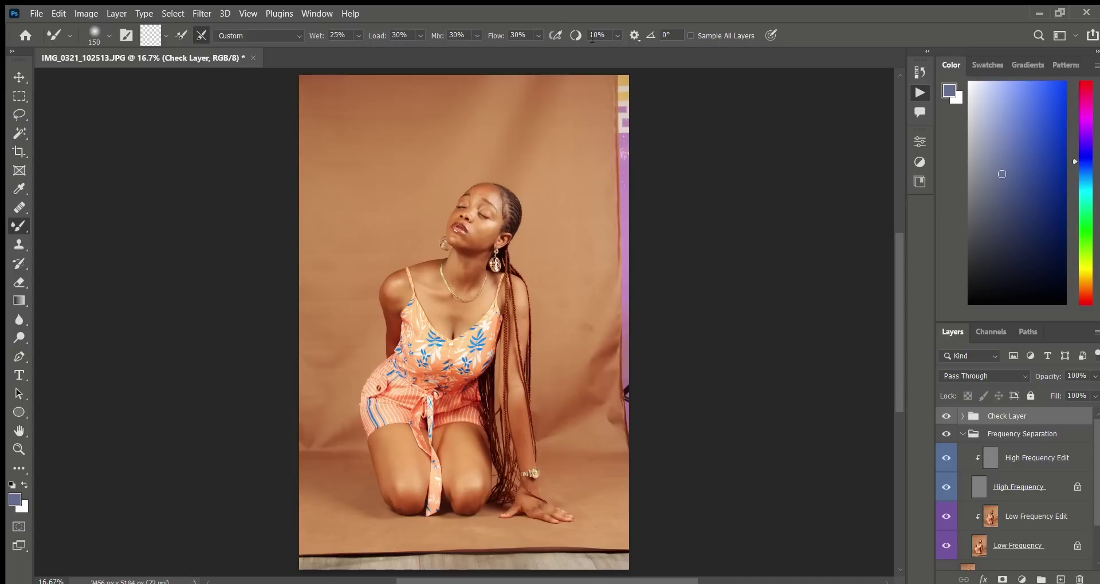
pyautogui.click(978, 519)
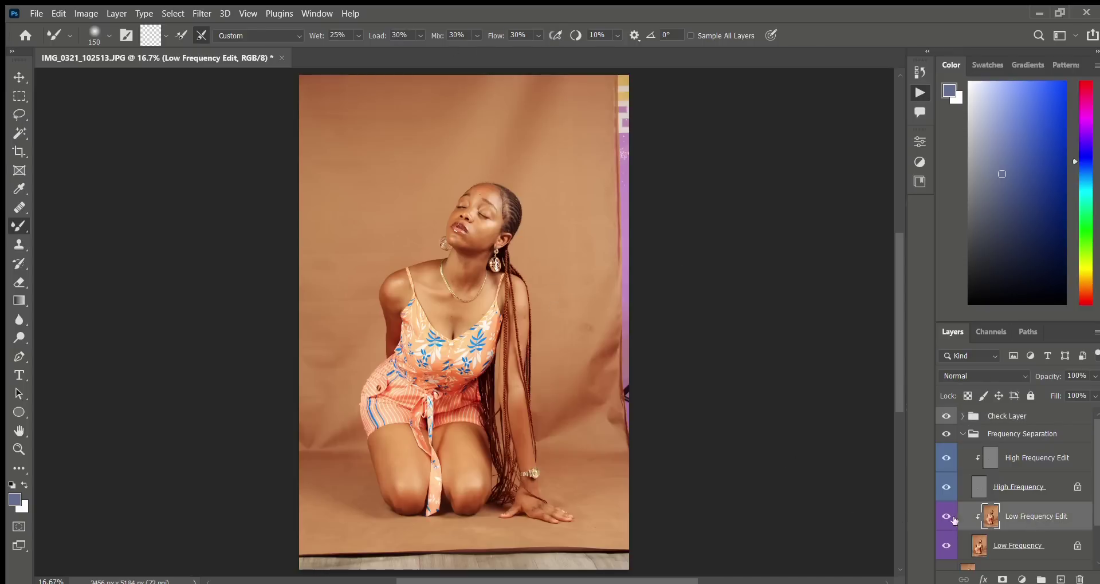
pyautogui.hotkey('ctrl', '+')
pyautogui.hotkey('ctrl', '+')
pyautogui.hotkey('ctrl', '+')
pyautogui.hotkey('ctrl', '+')
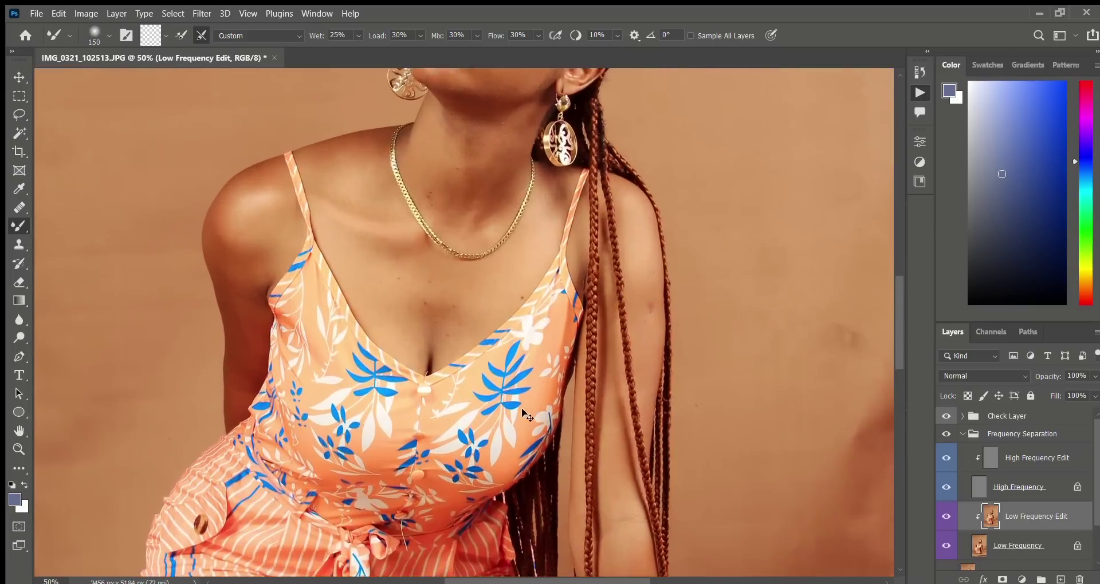
pyautogui.scroll(6, 394, 212)
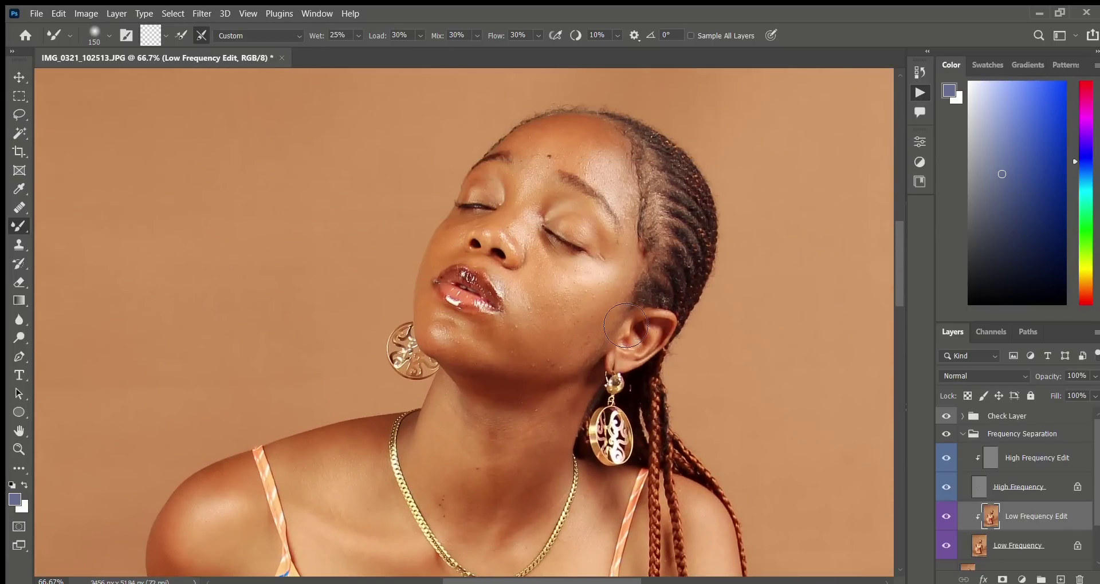
pyautogui.press('[')
pyautogui.press('[')
pyautogui.press('[')
pyautogui.press('[')
pyautogui.press('[')
pyautogui.press('[')
# - Turn on the Invert layer in the Check Layer group, collapse the group and make Low Frequency Edit active
pyautogui.click(963, 417)
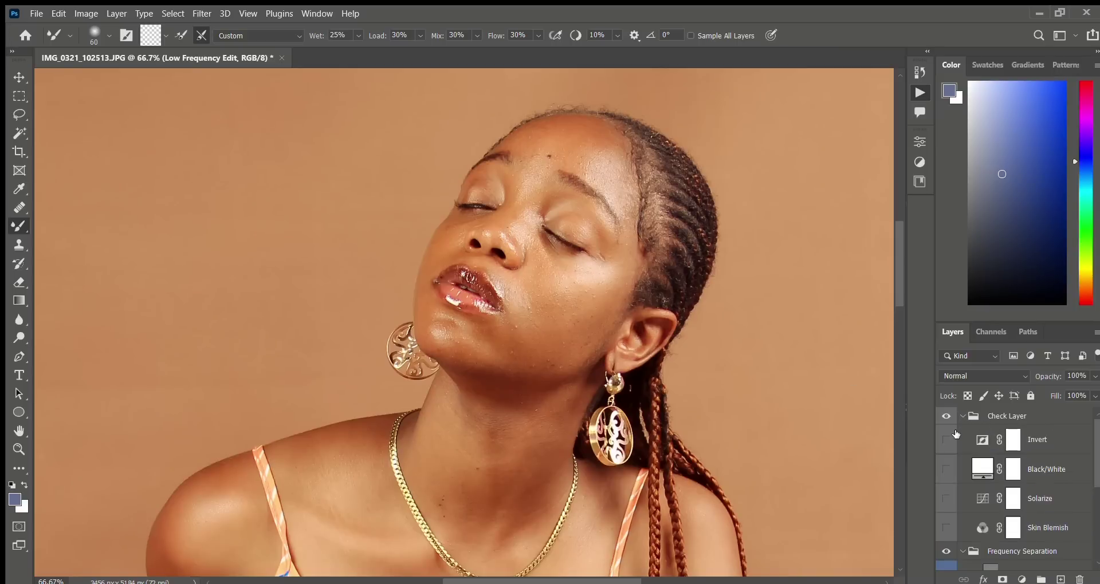
pyautogui.click(947, 439)
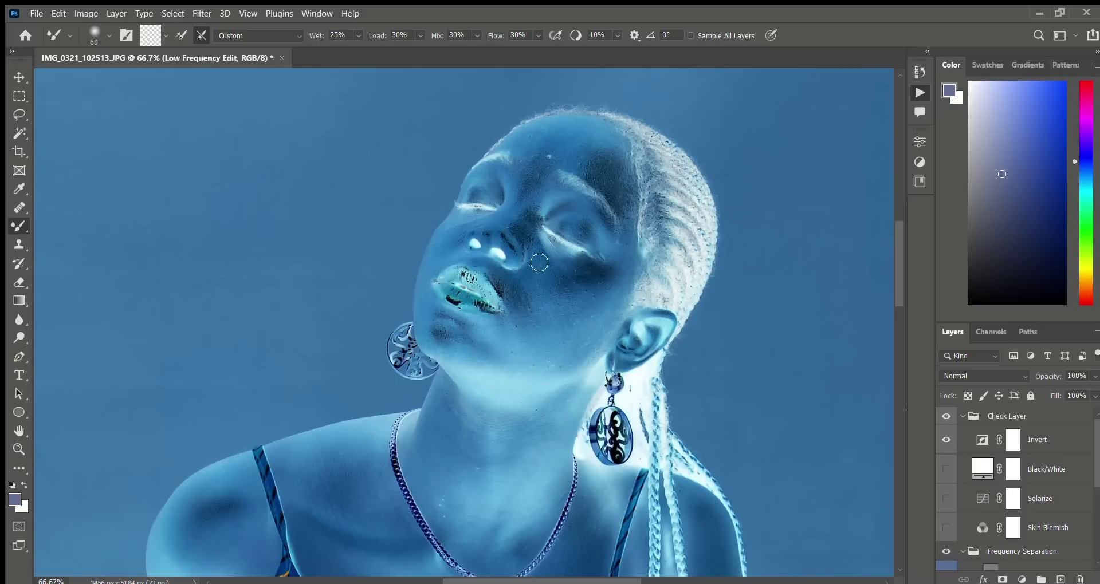
pyautogui.click(969, 419)
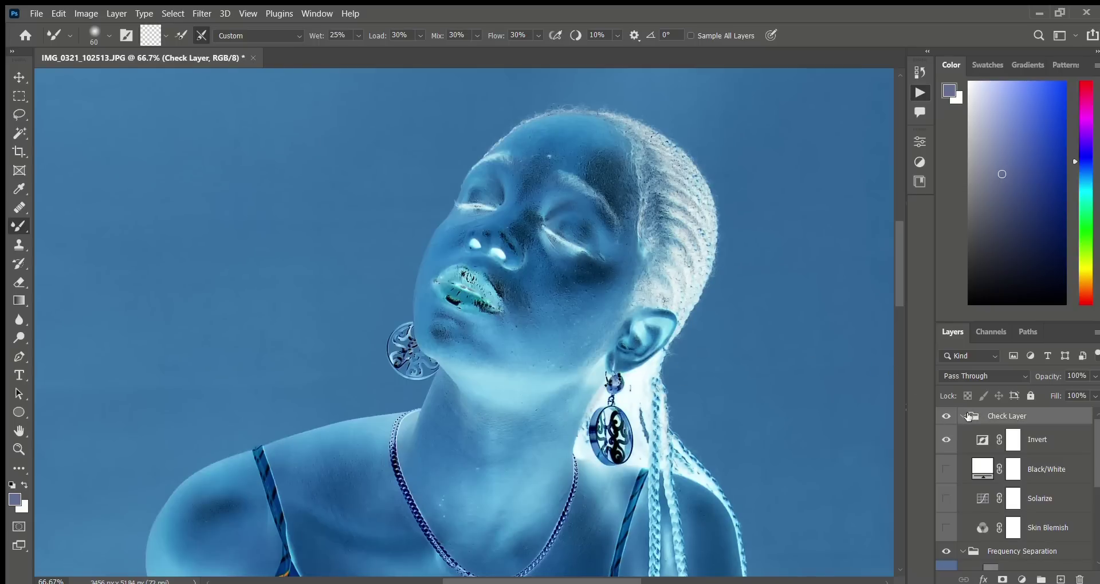
pyautogui.click(963, 417)
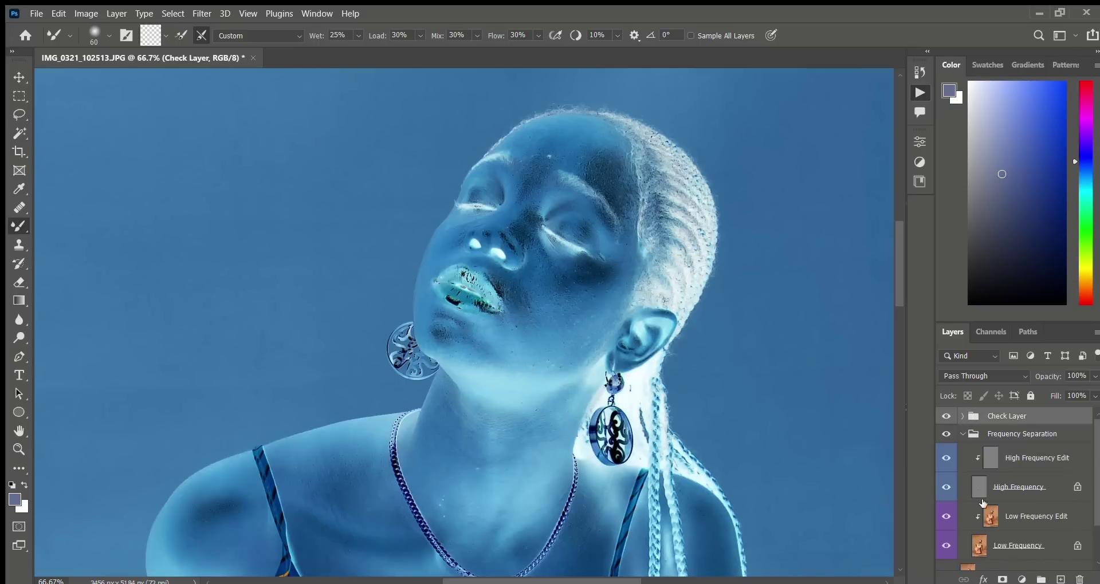
pyautogui.click(1009, 509)
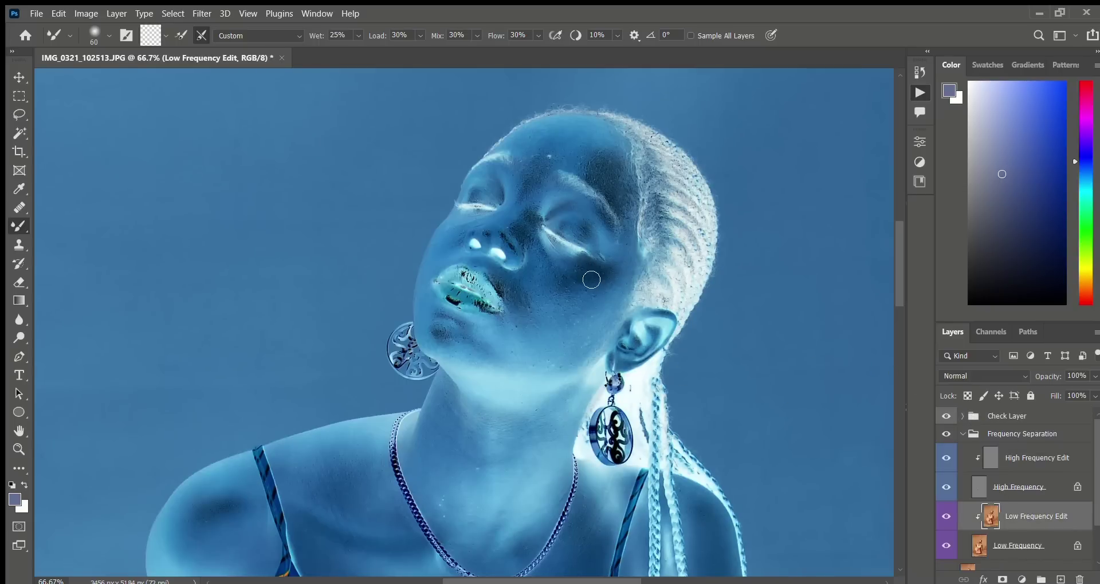
# - Blend the uneven tones on the nose bridge and forehead with the Mixer Brush, adjusting the brush size to each area
pyautogui.moveTo(525, 235); pyautogui.dragTo(547, 220)
pyautogui.moveTo(616, 168)
pyautogui.mouseDown()
pyautogui.moveTo(630, 190)
pyautogui.moveTo(612, 164)
pyautogui.moveTo(641, 182)
pyautogui.moveTo(609, 178)
pyautogui.moveTo(636, 210)
pyautogui.moveTo(635, 194)
pyautogui.moveTo(623, 181)
pyautogui.moveTo(627, 231)
pyautogui.moveTo(634, 212)
pyautogui.moveTo(612, 169)
pyautogui.moveTo(642, 194)
pyautogui.moveTo(625, 166)
pyautogui.moveTo(634, 188)
pyautogui.mouseUp()
pyautogui.moveTo(547, 180)
pyautogui.mouseDown()
pyautogui.moveTo(549, 170)
pyautogui.moveTo(530, 198)
pyautogui.mouseUp()
pyautogui.press('[')
pyautogui.press('[')
pyautogui.press('[')
pyautogui.press(']')
# - Compare the face with and without the Low Frequency Edit layer
pyautogui.click(948, 516)
pyautogui.click(948, 516)
pyautogui.click(948, 517)
pyautogui.click(948, 516)
# - Continue evening out the facial skin with the Mixer Brush, varying the brush size and ending at 70
pyautogui.press(']')
pyautogui.press(']')
pyautogui.press(']')
pyautogui.press('[')
pyautogui.press('[')
pyautogui.press('[')
pyautogui.press('[')
pyautogui.press('[')
pyautogui.press(']')
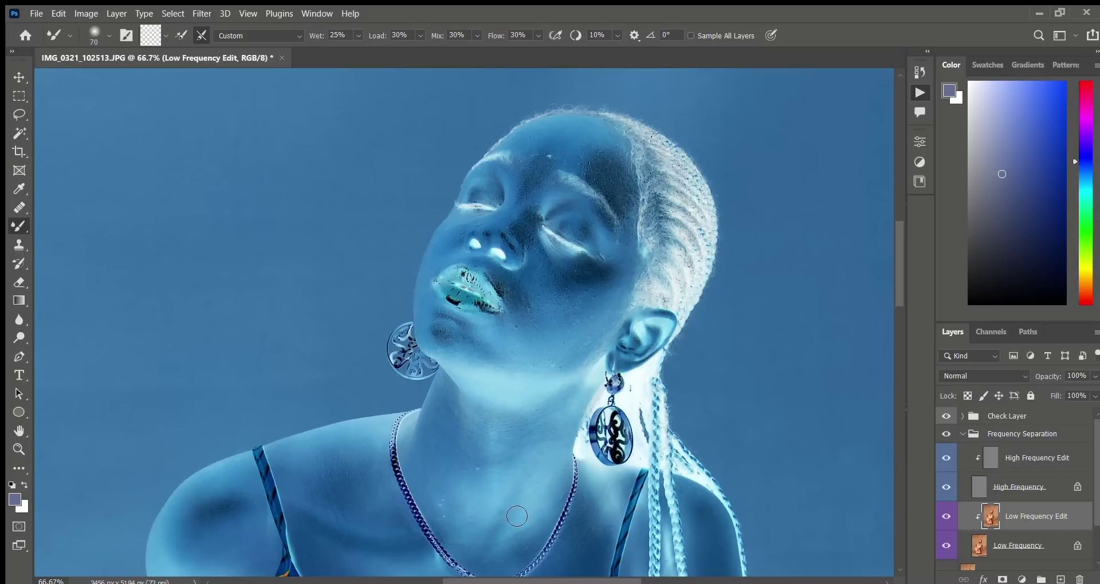
# - Blend the skin tones of the neck, shoulders and chest with the Mixer Brush at sizes between 50 and 90
pyautogui.moveTo(524, 511); pyautogui.dragTo(522, 340)
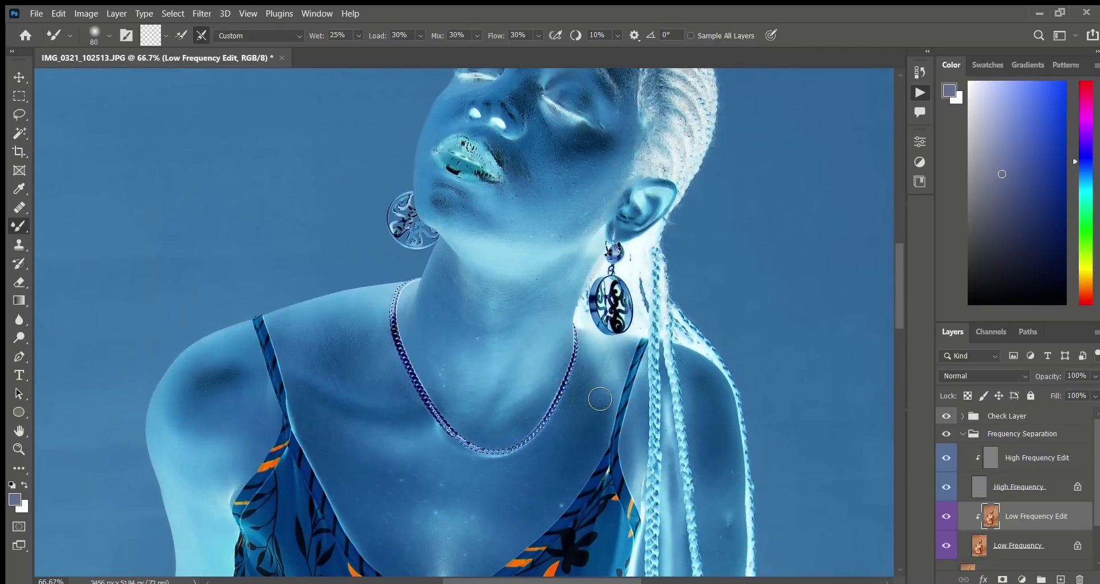
pyautogui.press(']')
pyautogui.press(']')
pyautogui.moveTo(236, 488); pyautogui.dragTo(258, 323)
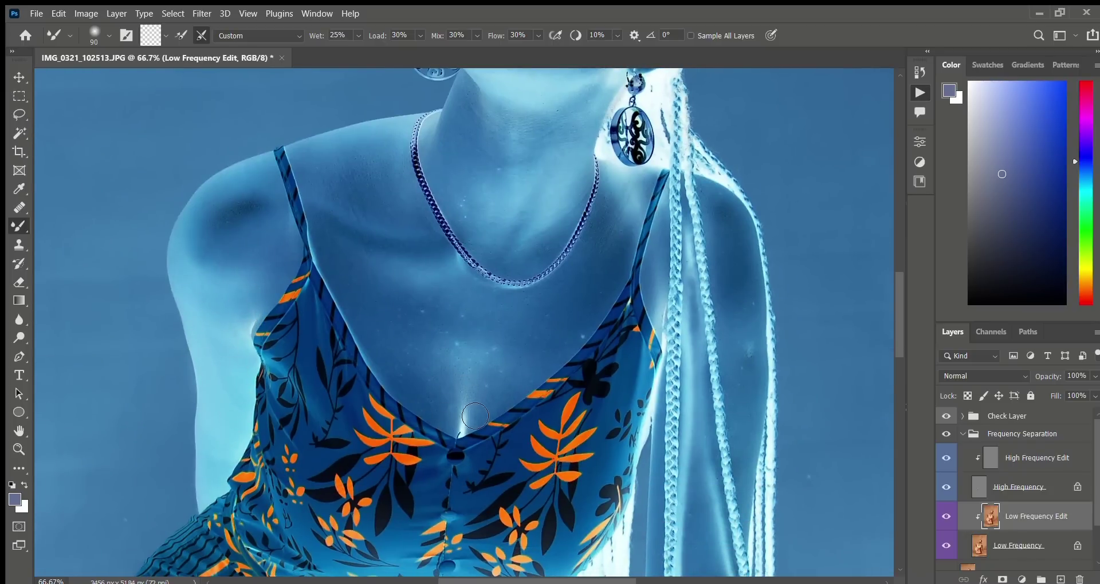
pyautogui.press('[')
pyautogui.press('[')
# - Hide the Check Layer group, compare the skin with and without Low Frequency Edit, and show the check group again
pyautogui.click(947, 416)
pyautogui.scroll(5, 519, 253)
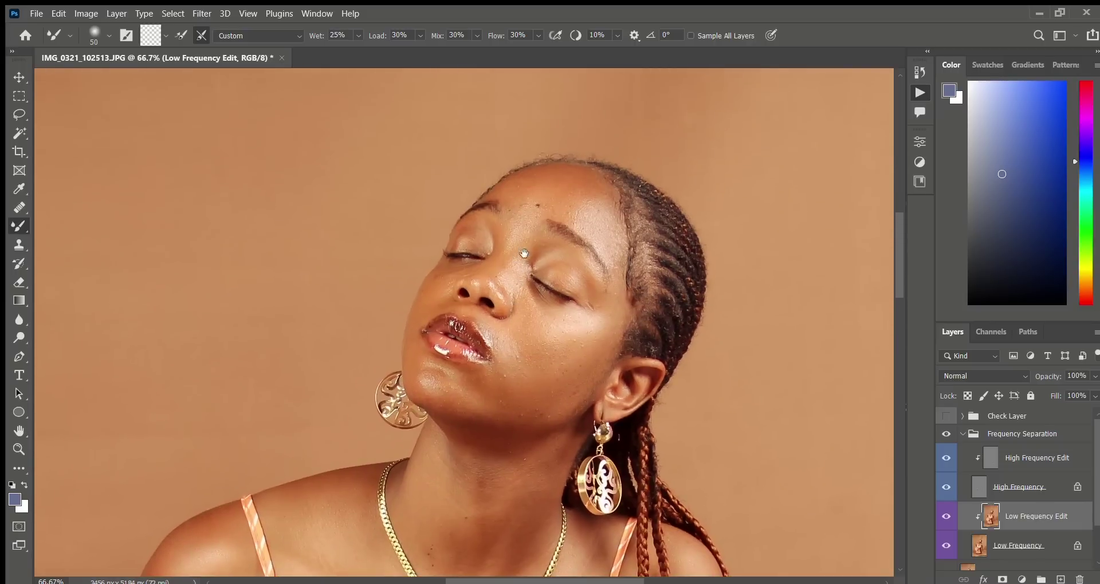
pyautogui.click(947, 515)
pyautogui.click(947, 516)
pyautogui.click(946, 515)
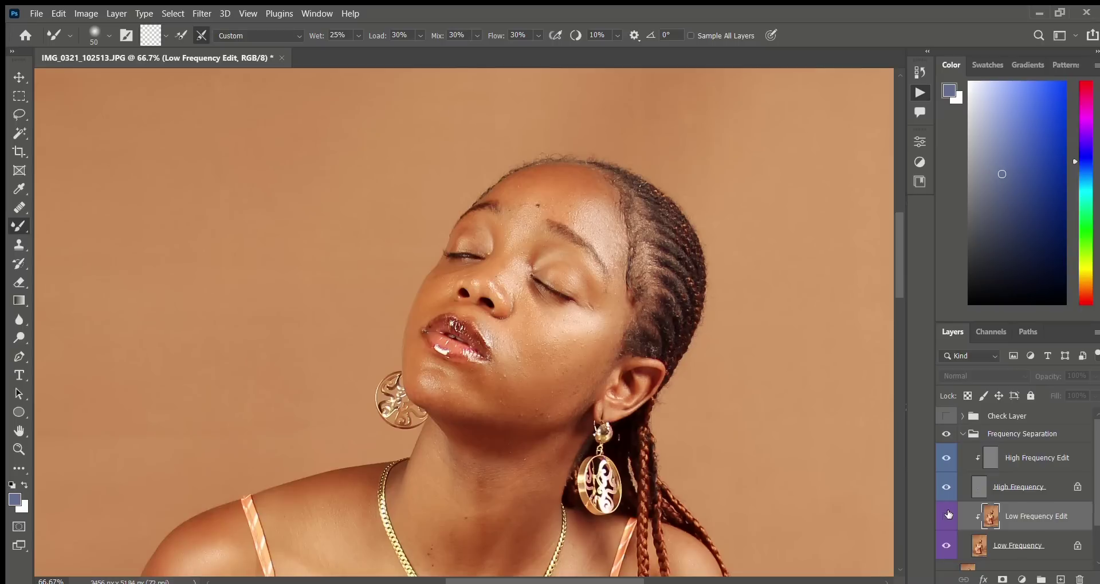
pyautogui.click(948, 515)
pyautogui.click(946, 416)
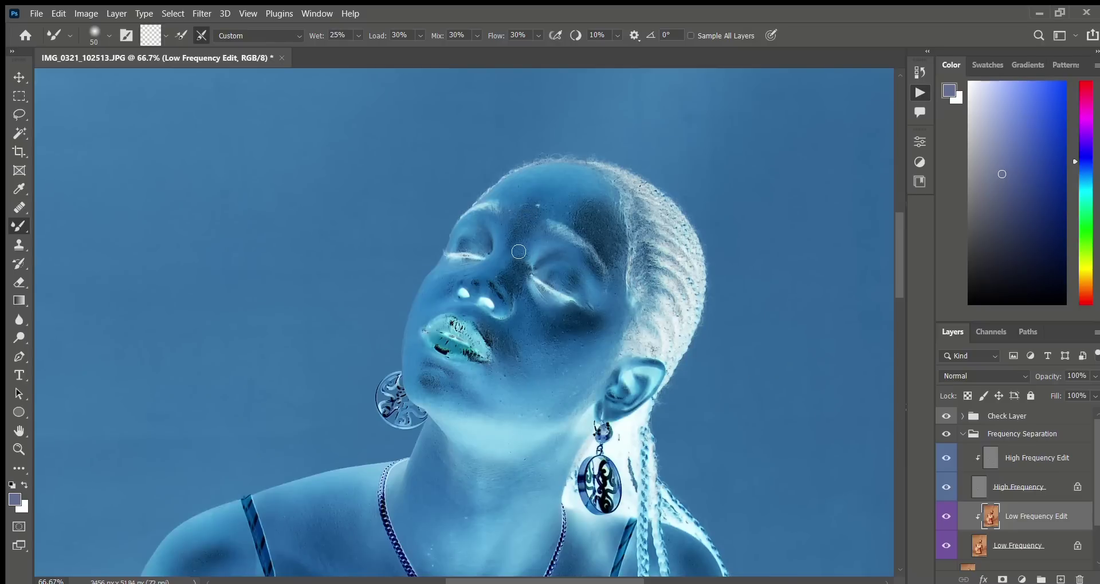
# - Lasso the upper cheek below the eye with a 9.1 px feather and smooth the selection with a filter
pyautogui.click(20, 115)
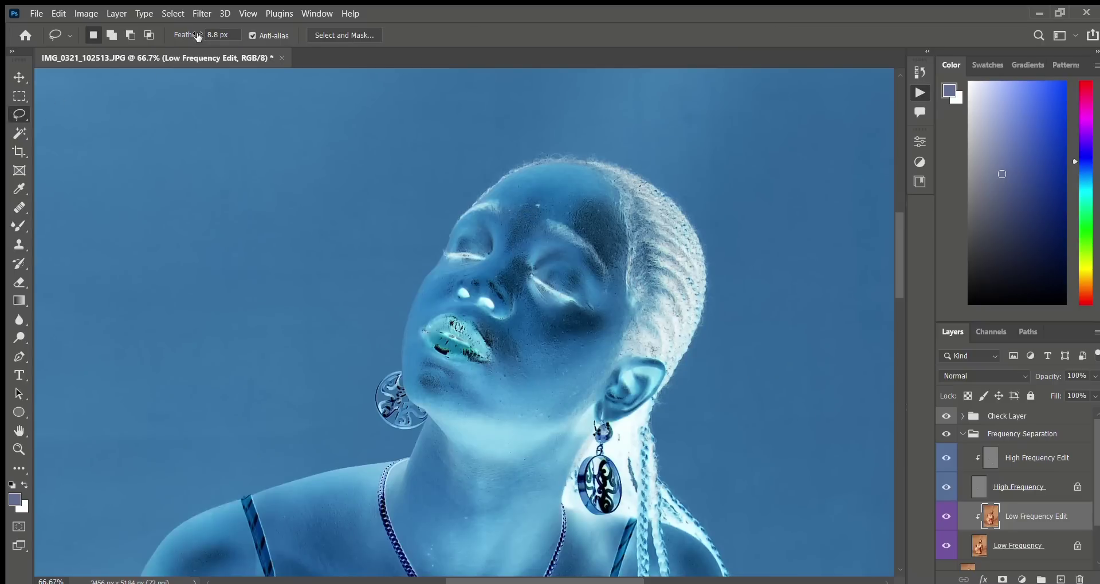
pyautogui.moveTo(200, 36); pyautogui.dragTo(204, 37)
pyautogui.moveTo(604, 314)
pyautogui.mouseDown()
pyautogui.moveTo(545, 309)
pyautogui.moveTo(522, 288)
pyautogui.moveTo(540, 350)
pyautogui.moveTo(600, 326)
pyautogui.mouseUp()
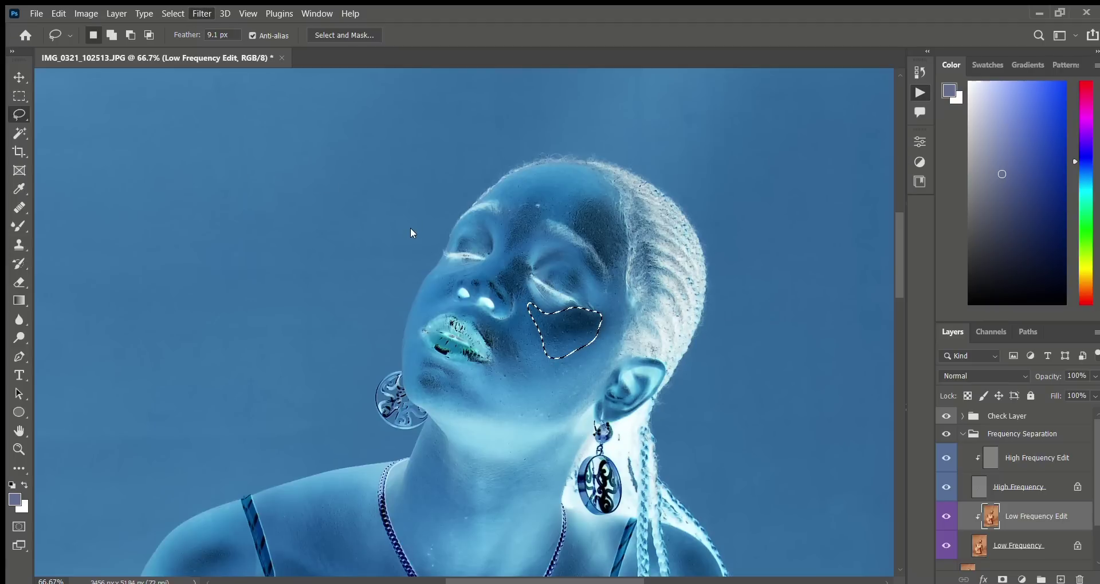
pyautogui.press('h')
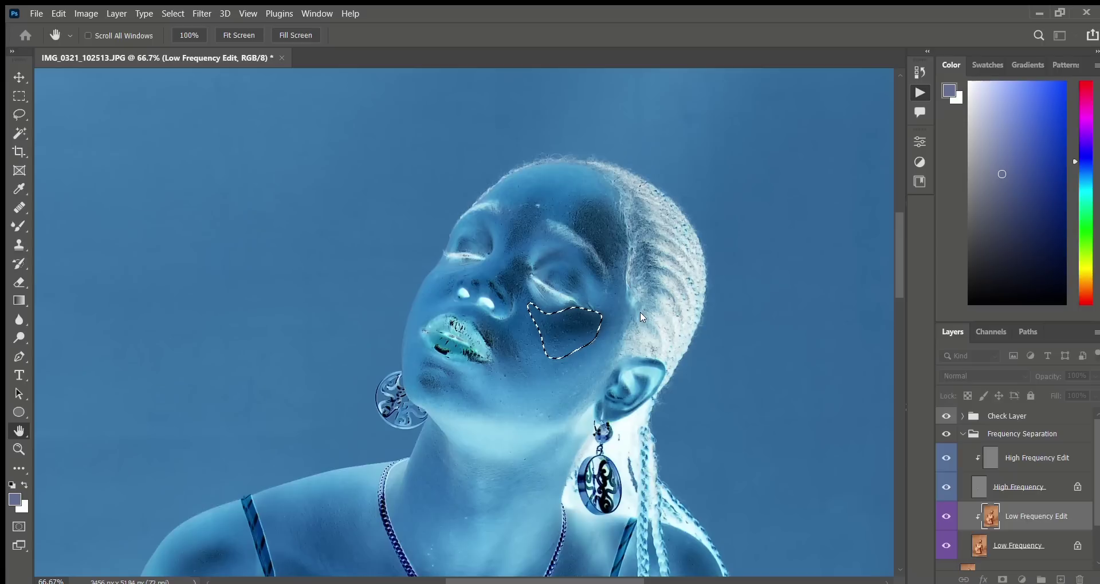
pyautogui.press('l')
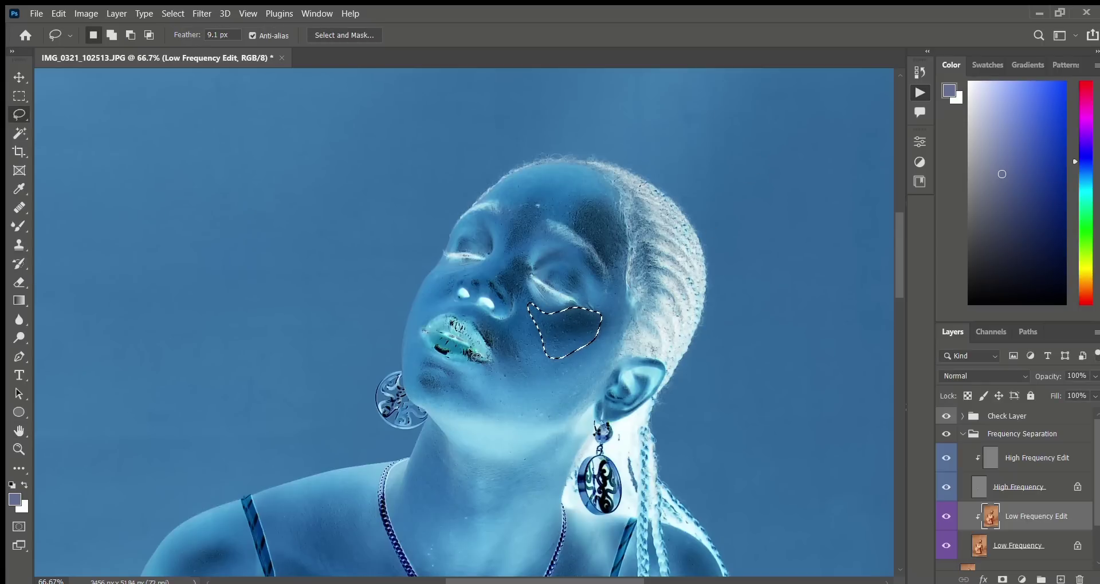
# - Lasso the lower cheek and the temple beside the eyebrow in turn, smoothing each selection with the same filter
pyautogui.moveTo(523, 307); pyautogui.dragTo(508, 314)
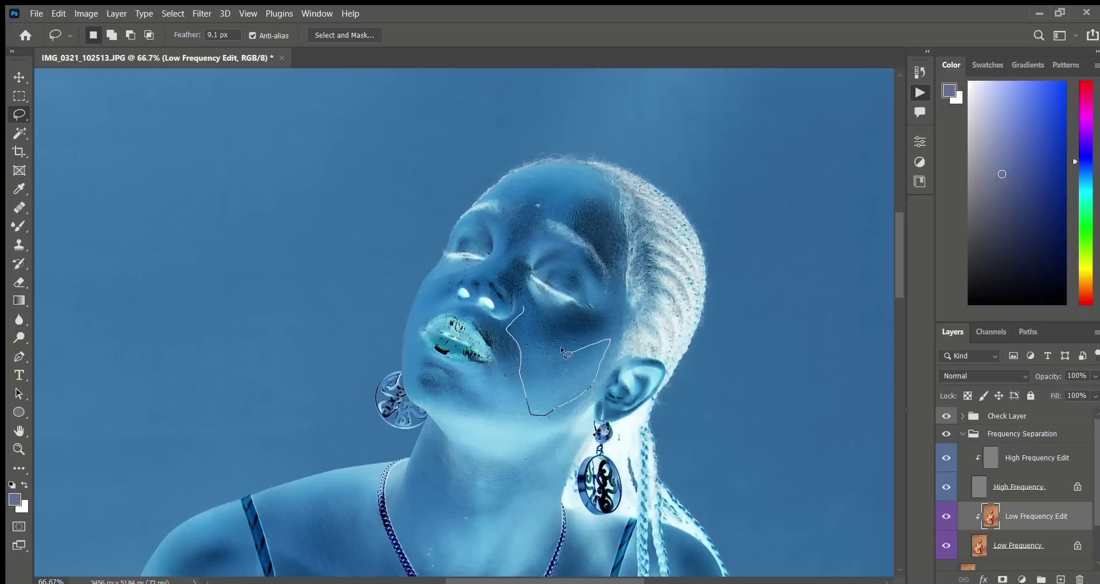
pyautogui.moveTo(519, 315); pyautogui.dragTo(520, 317)
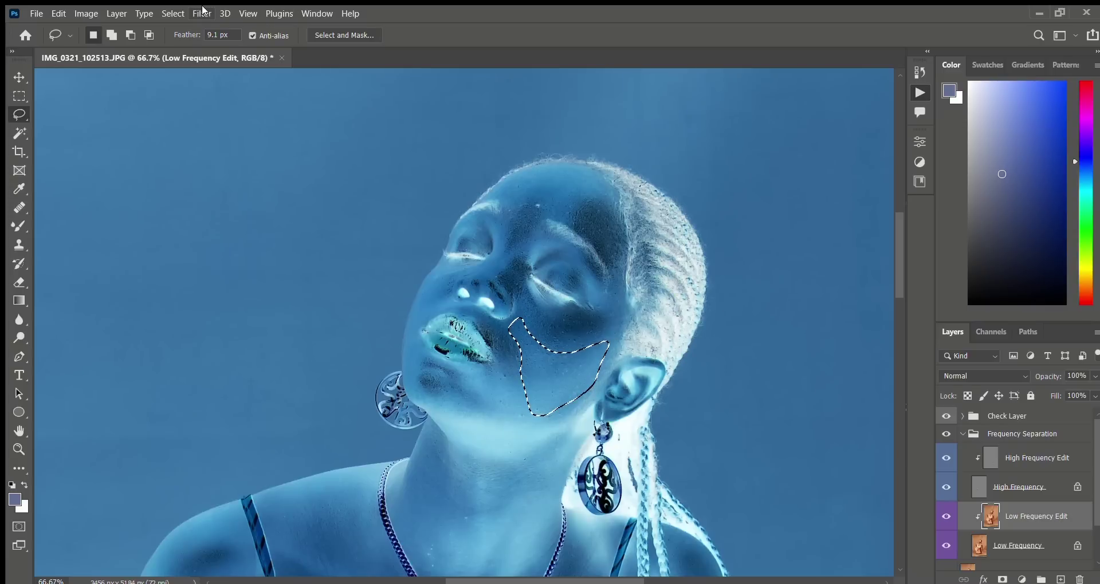
pyautogui.click(571, 192)
pyautogui.moveTo(579, 225); pyautogui.dragTo(589, 263)
pyautogui.moveTo(604, 197); pyautogui.dragTo(606, 198)
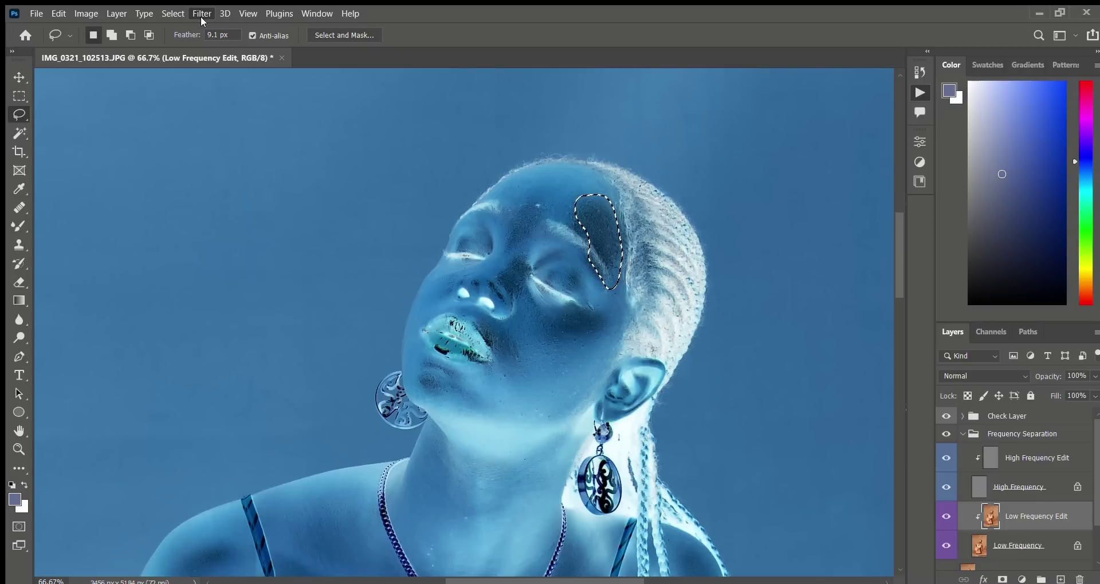
# - Lasso and filter successive patches across the forehead to smooth them, and clear the selection
pyautogui.moveTo(565, 173); pyautogui.dragTo(540, 202)
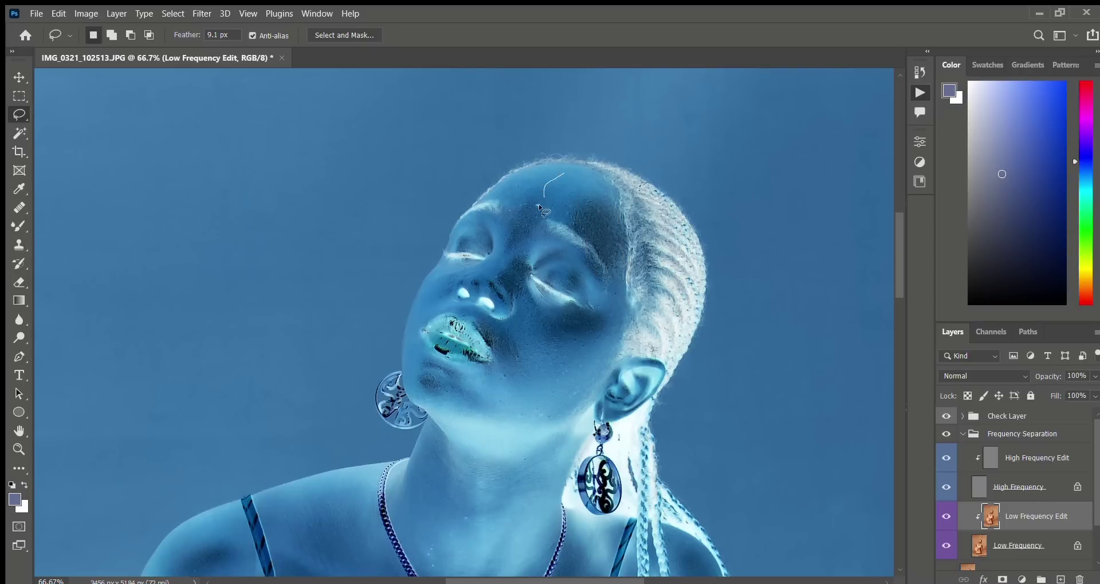
pyautogui.moveTo(592, 176); pyautogui.dragTo(561, 166)
pyautogui.click(537, 162)
pyautogui.moveTo(541, 163); pyautogui.dragTo(544, 166)
pyautogui.moveTo(515, 195); pyautogui.dragTo(533, 189)
pyautogui.hotkey('ctrl', 'd')
# - Lasso and filter the areas along the nose and its bridge, and clear the selection
pyautogui.moveTo(492, 293); pyautogui.dragTo(506, 306)
pyautogui.moveTo(525, 257); pyautogui.dragTo(526, 259)
pyautogui.hotkey('ctrl', 'd')
# - Lasso the chin, the jawline and the shaded front of the neck in turn, smoothing each with the same filter
pyautogui.moveTo(427, 366)
pyautogui.mouseDown()
pyautogui.moveTo(445, 382)
pyautogui.moveTo(422, 392)
pyautogui.moveTo(408, 368)
pyautogui.mouseUp()
pyautogui.moveTo(435, 418); pyautogui.dragTo(444, 430)
pyautogui.moveTo(556, 422); pyautogui.dragTo(442, 419)
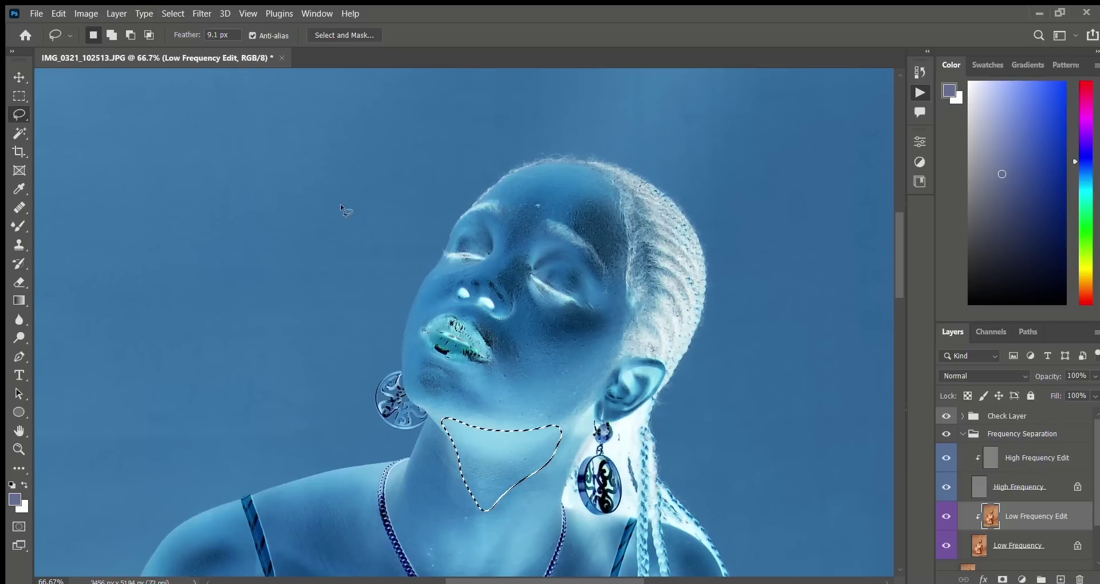
# - Lasso the chest skin on each side of the neckline below the necklace and smooth both selections with the filter
pyautogui.moveTo(457, 474); pyautogui.dragTo(457, 247)
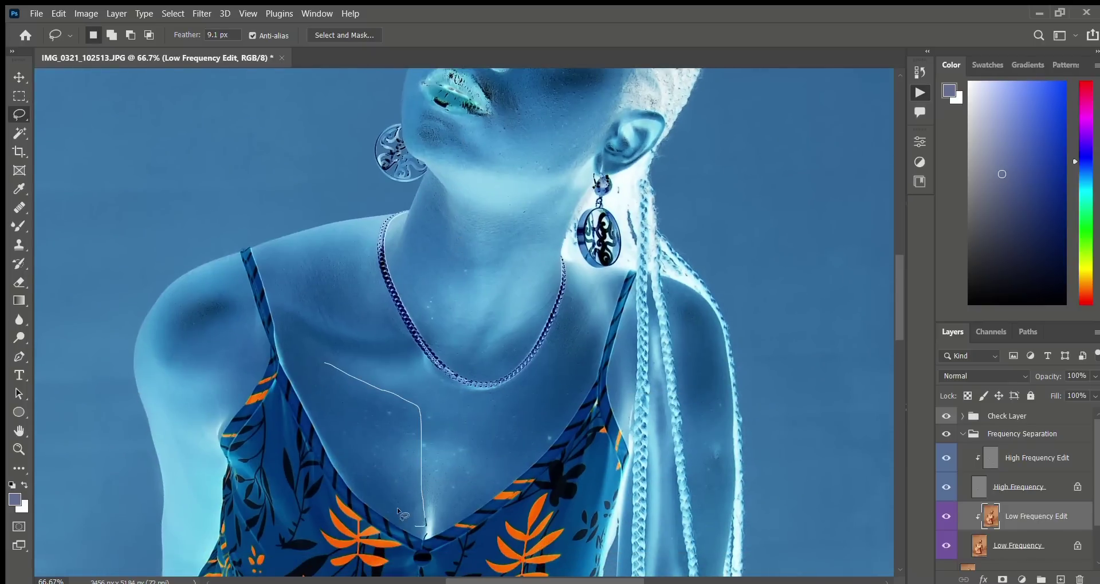
pyautogui.moveTo(292, 349); pyautogui.dragTo(302, 345)
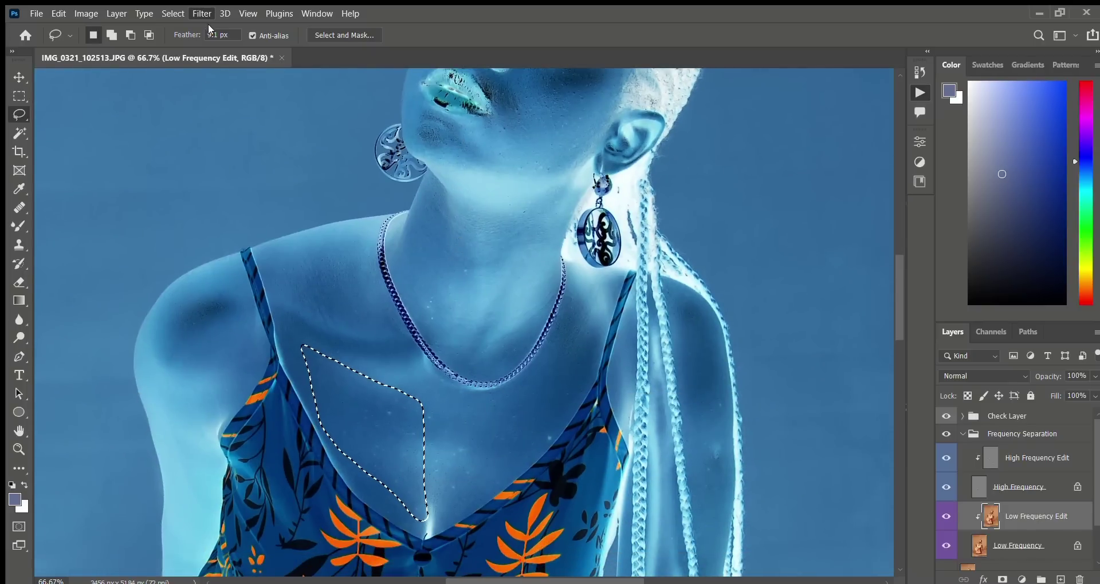
pyautogui.moveTo(553, 337); pyautogui.dragTo(516, 370)
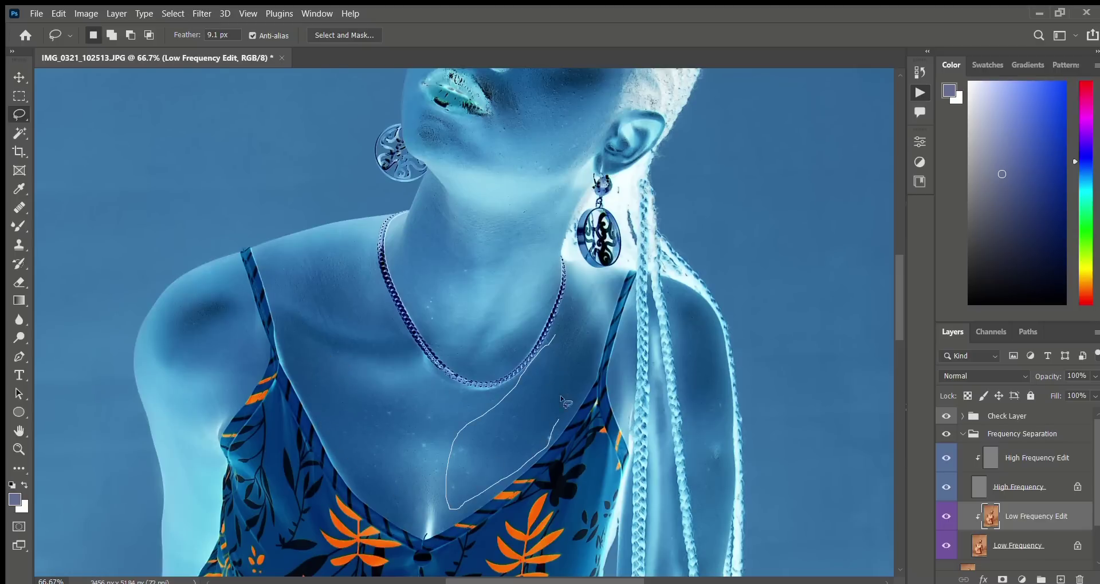
pyautogui.moveTo(575, 298); pyautogui.dragTo(579, 299)
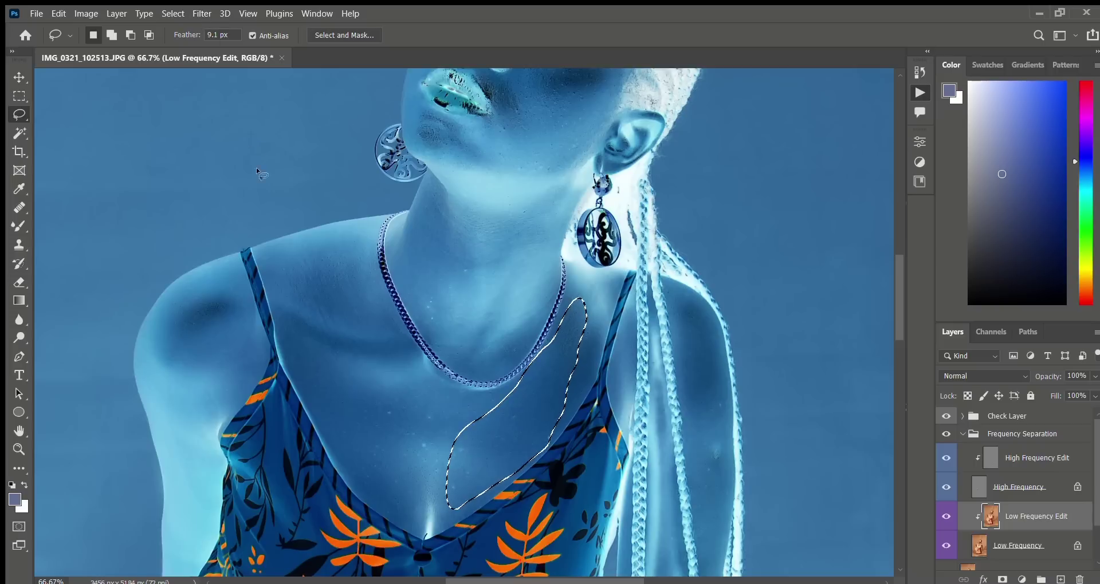
# - Lasso the collarbone area between strap and necklace and the highlighted outer shoulder, smoothing each with the filter
pyautogui.moveTo(343, 241)
pyautogui.mouseDown()
pyautogui.moveTo(273, 246)
pyautogui.moveTo(352, 229)
pyautogui.mouseUp()
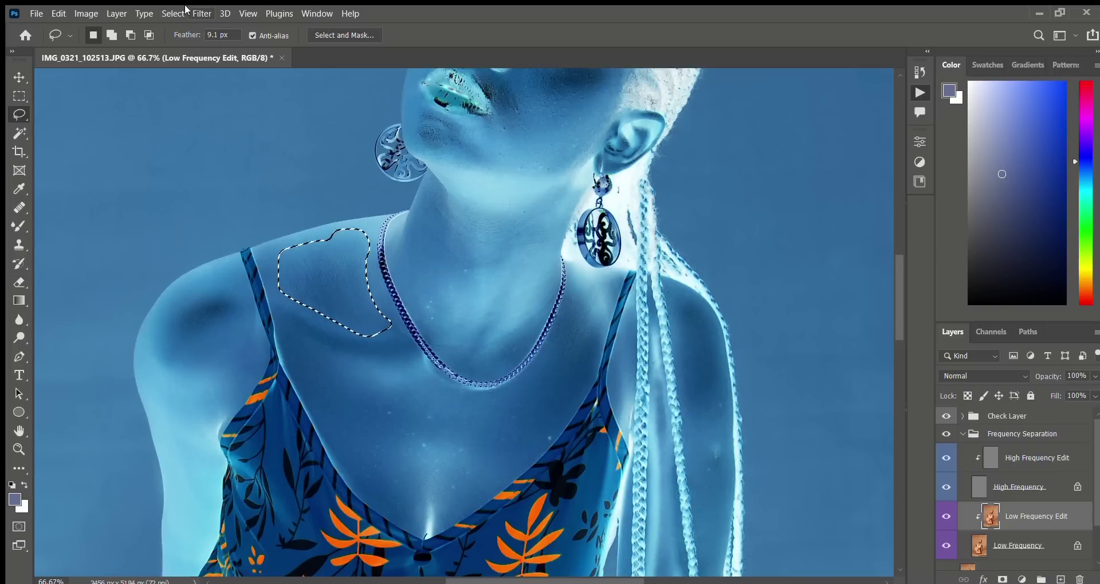
pyautogui.scroll(-3, 301, 213)
pyautogui.hscroll(-3, 301, 213)
pyautogui.moveTo(313, 186)
pyautogui.mouseDown()
pyautogui.moveTo(325, 208)
pyautogui.moveTo(321, 252)
pyautogui.moveTo(252, 284)
pyautogui.moveTo(237, 240)
pyautogui.moveTo(259, 203)
pyautogui.moveTo(293, 186)
pyautogui.mouseUp()
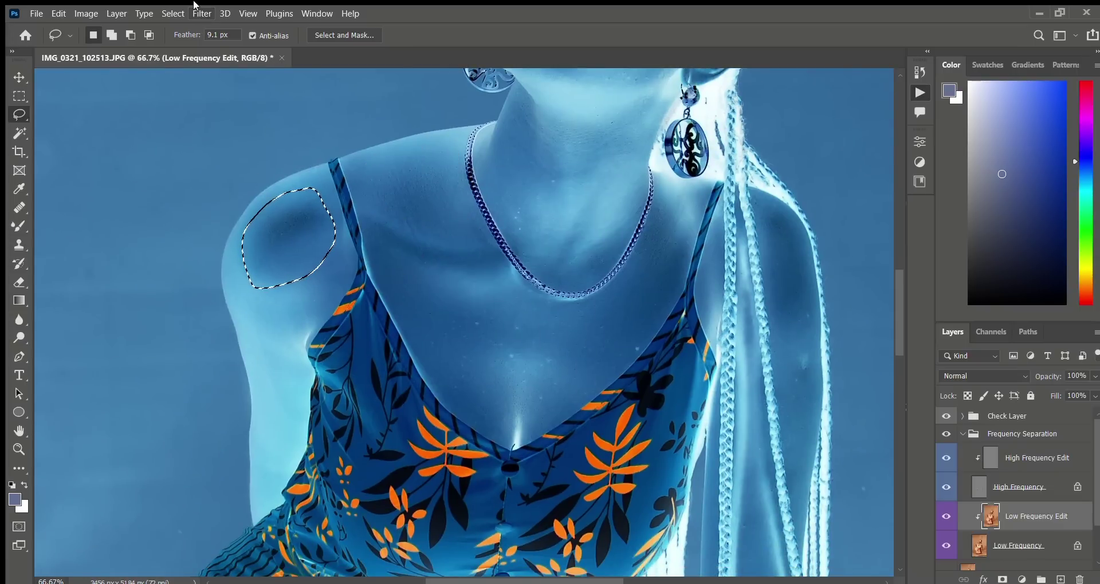
pyautogui.moveTo(320, 310); pyautogui.dragTo(415, 178)
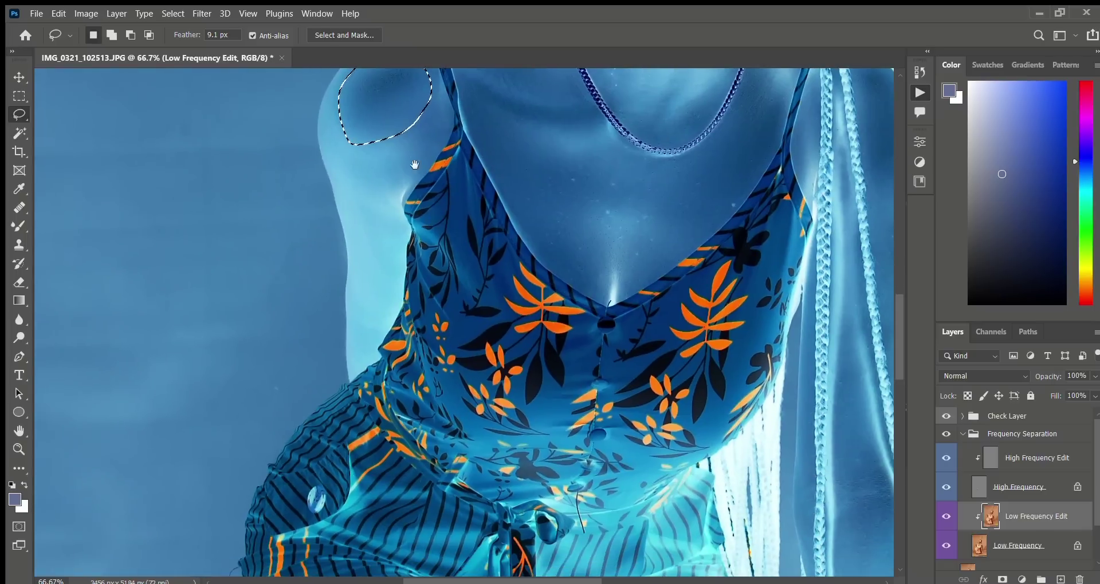
# - Lasso the upper arm beside the top's strap, smooth it with the same filter, and clear the selection
pyautogui.moveTo(438, 109)
pyautogui.mouseDown()
pyautogui.moveTo(425, 139)
pyautogui.moveTo(393, 177)
pyautogui.mouseUp()
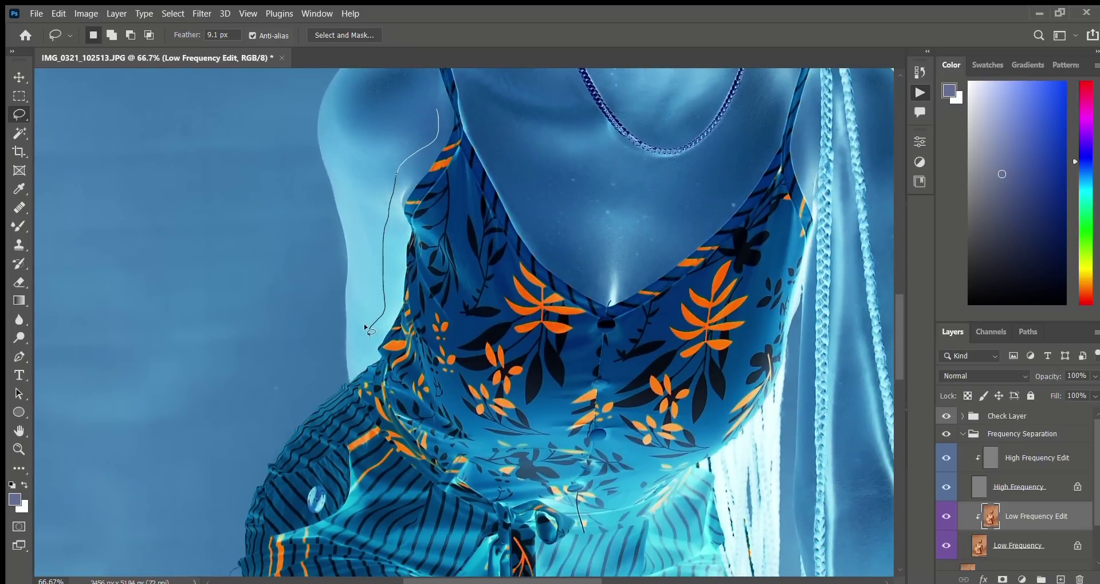
pyautogui.moveTo(353, 247)
pyautogui.mouseDown()
pyautogui.moveTo(337, 154)
pyautogui.moveTo(397, 111)
pyautogui.mouseUp()
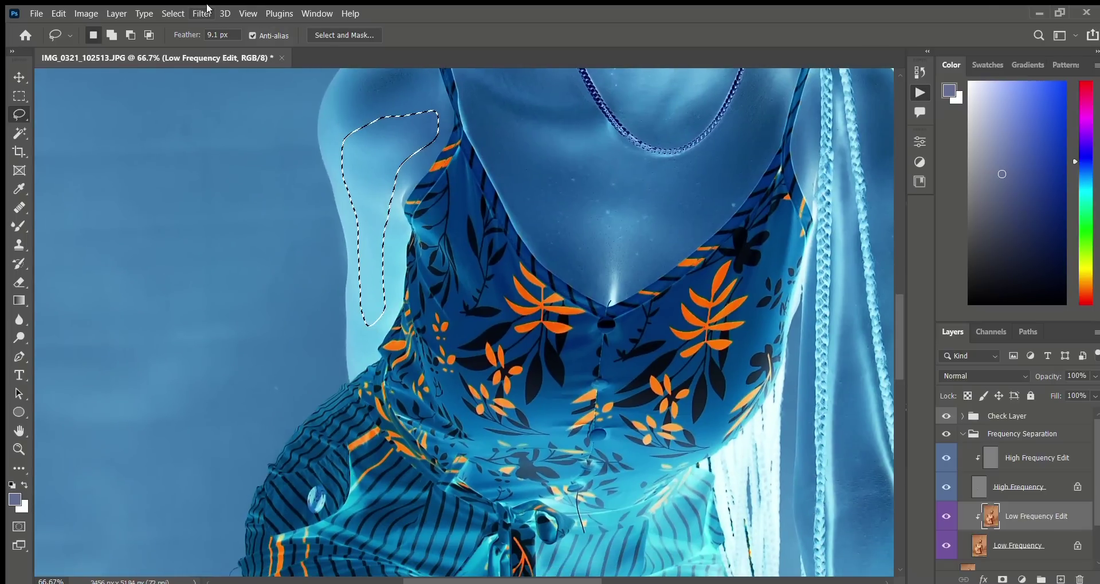
pyautogui.hotkey('ctrl', 'd')
# - Enlarge the Mixer Brush to 150 px and blend the skin tones across both thighs and knees
pyautogui.moveTo(636, 493)
pyautogui.mouseDown()
pyautogui.moveTo(479, 332)
pyautogui.moveTo(474, 369)
pyautogui.moveTo(498, 304)
pyautogui.moveTo(422, 361)
pyautogui.mouseUp()
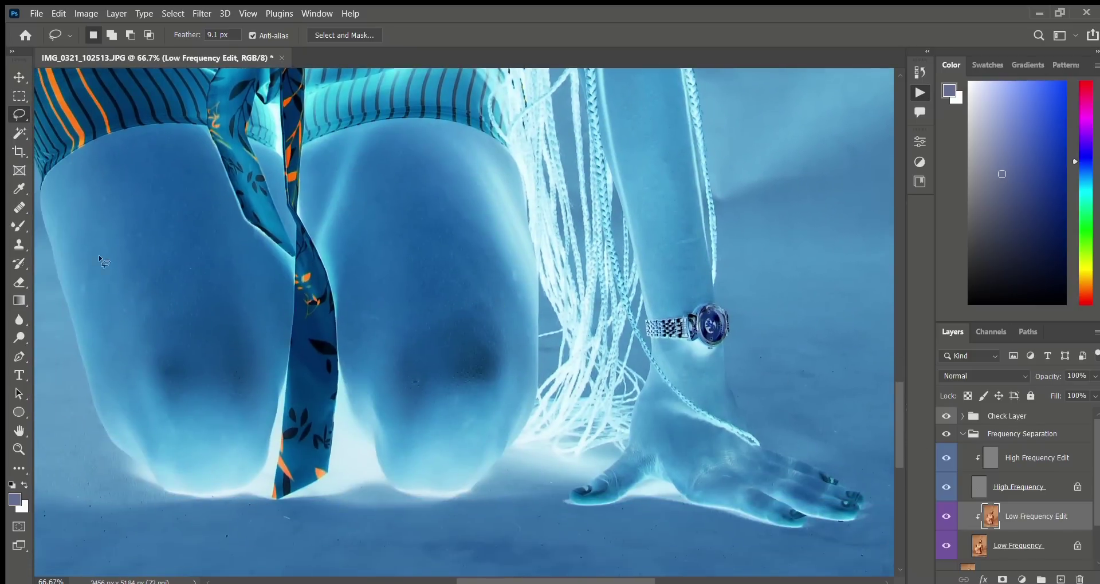
pyautogui.click(19, 226)
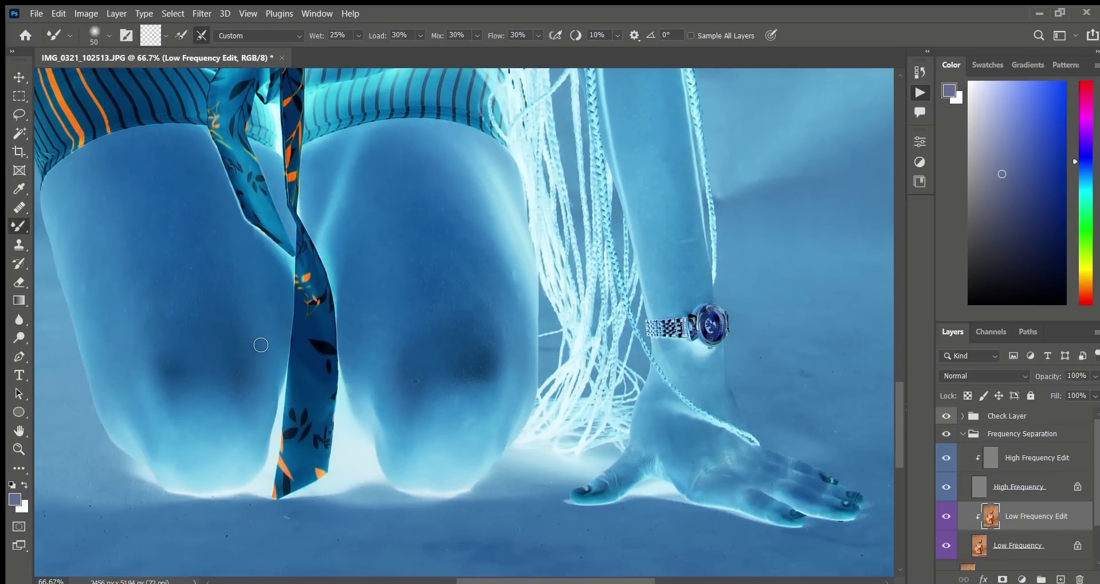
pyautogui.press(']')
pyautogui.press(']')
pyautogui.press(']')
pyautogui.press(']')
pyautogui.press(']')
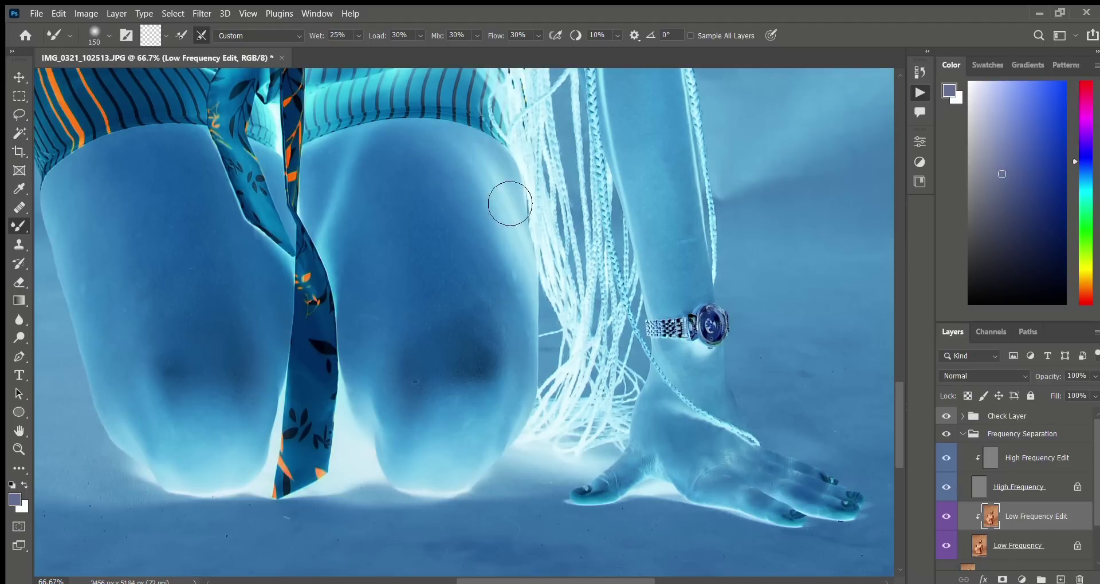
pyautogui.moveTo(454, 415); pyautogui.dragTo(462, 293)
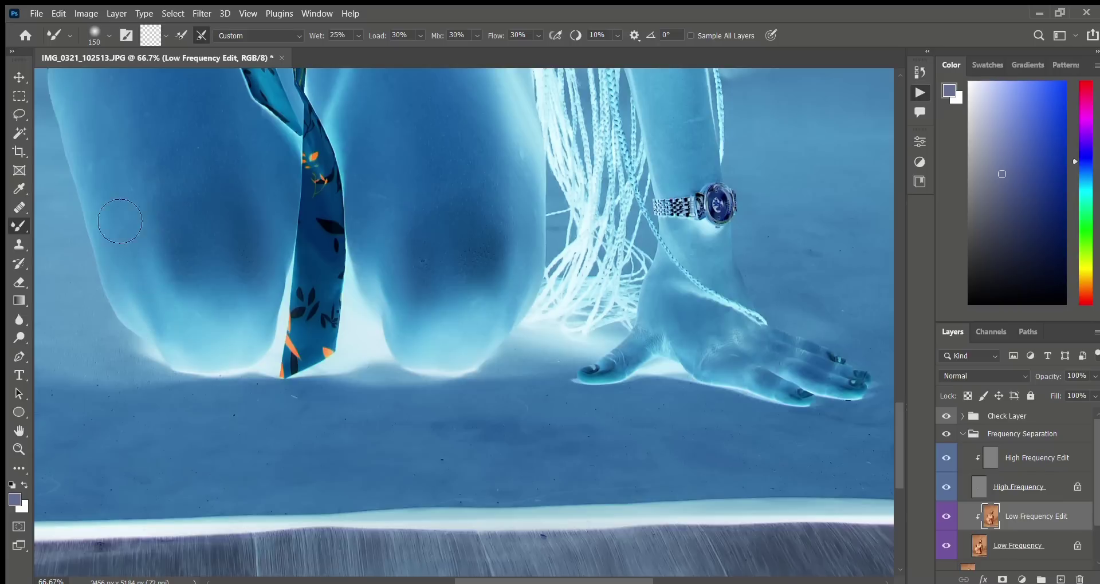
pyautogui.moveTo(143, 150)
pyautogui.mouseDown()
pyautogui.moveTo(156, 247)
pyautogui.moveTo(185, 297)
pyautogui.mouseUp()
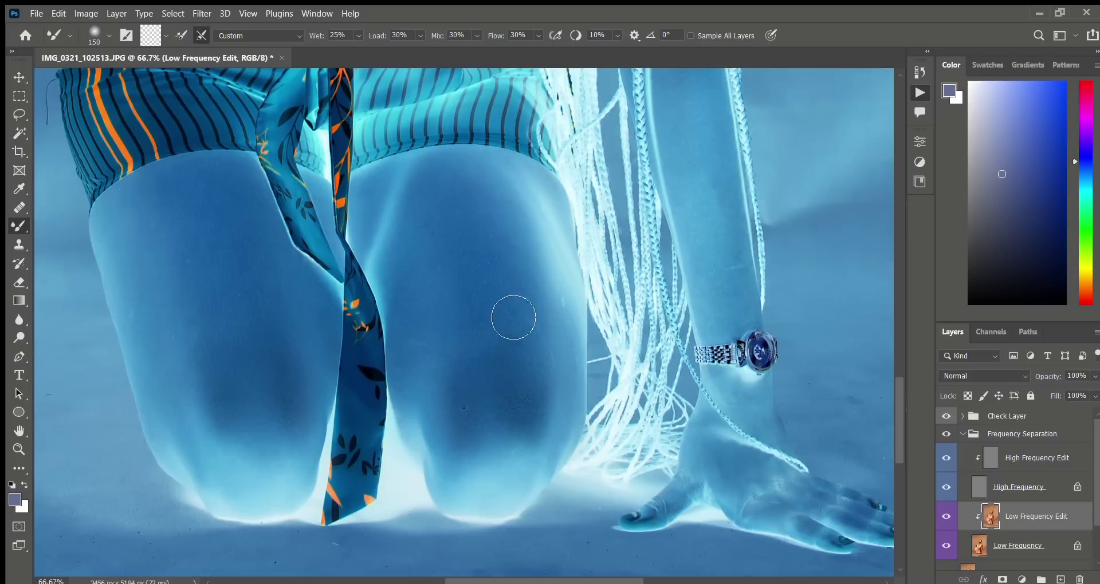
# - Blend the skin tones down the forearm, and reduce the Mixer Brush to 70 px for the hand and fingers
pyautogui.moveTo(590, 456); pyautogui.dragTo(368, 442)
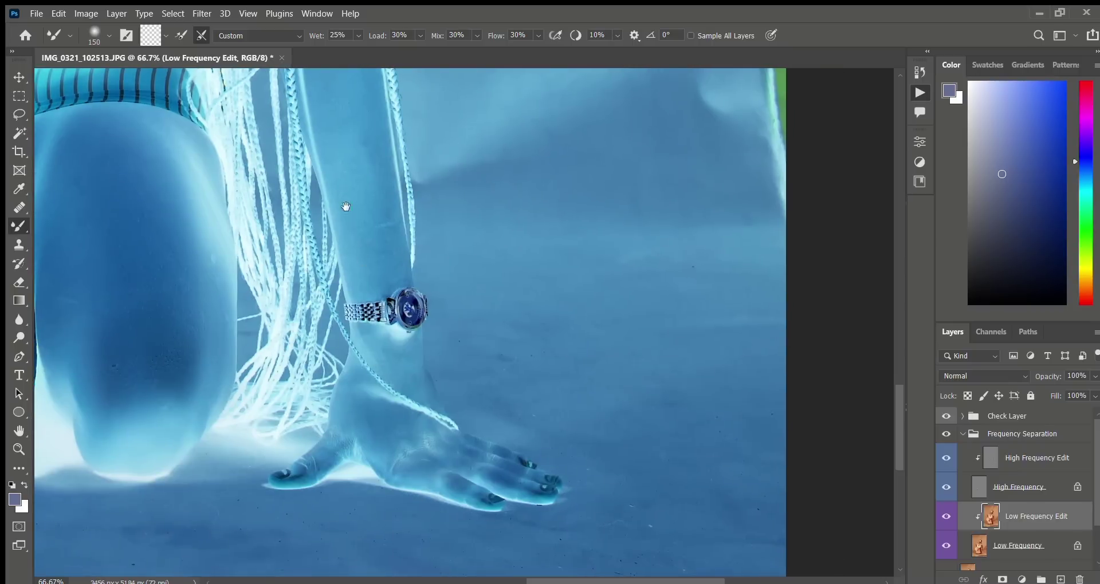
pyautogui.scroll(10, 363, 263)
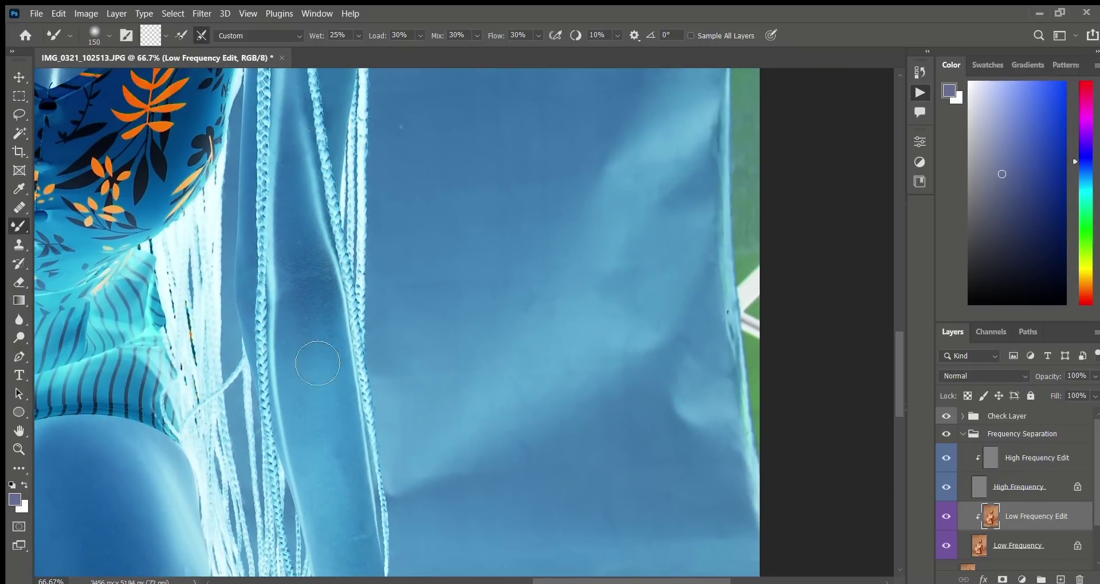
pyautogui.scroll(-5, 316, 253)
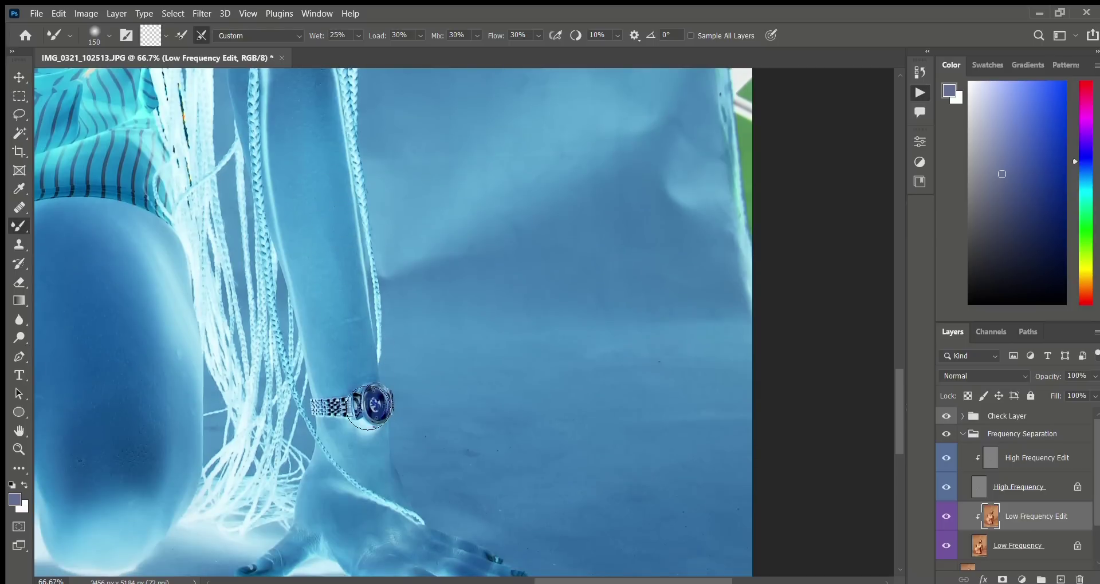
pyautogui.moveTo(366, 375); pyautogui.dragTo(377, 221)
pyautogui.press('[')
pyautogui.press('[')
pyautogui.press('[')
pyautogui.press('[')
pyautogui.press('[')
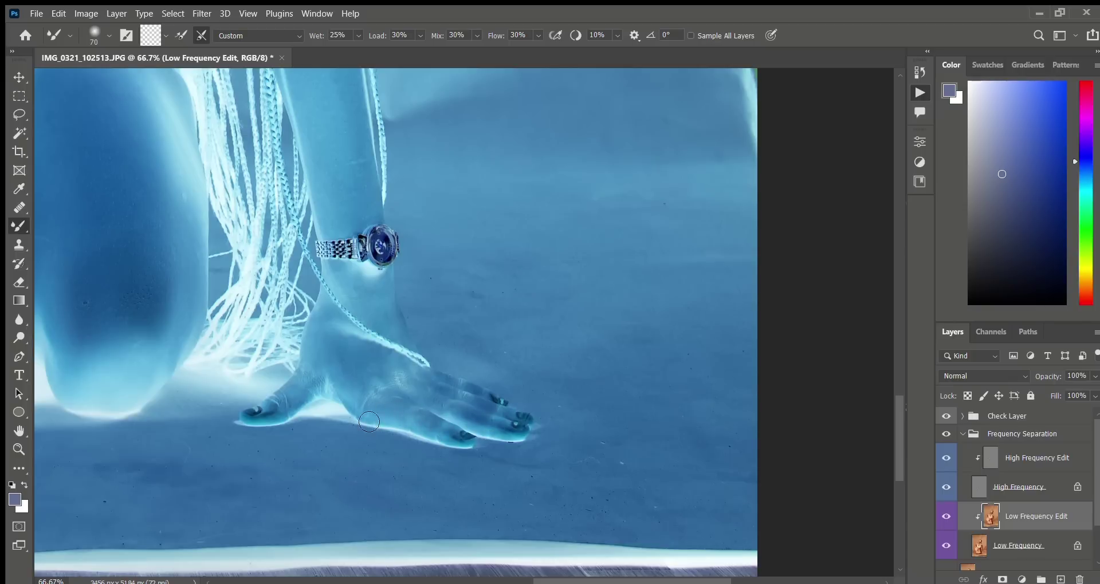
# - Enlarge the Mixer Brush to 125 px and blend the patchy tones on the knee nearest the hand
pyautogui.hscroll(-5, 336, 326)
pyautogui.scroll(2, 336, 327)
pyautogui.press(']')
pyautogui.press(']')
pyautogui.press(']')
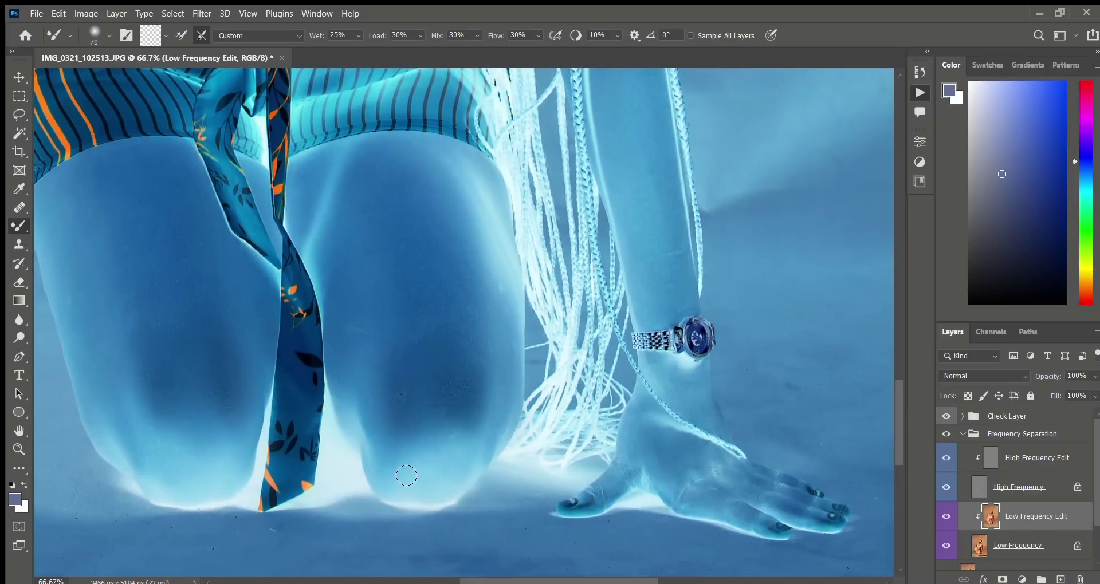
pyautogui.press(']')
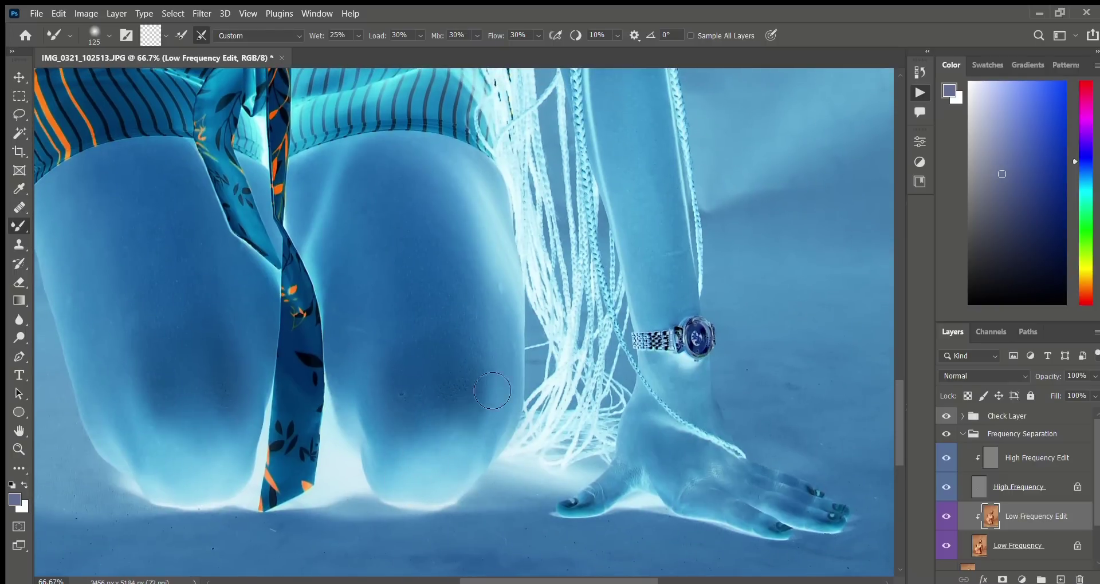
# - Hide the Check Layer group and toggle the Frequency Separation group to compare the whole portrait before and after
pyautogui.scroll(10, 407, 275)
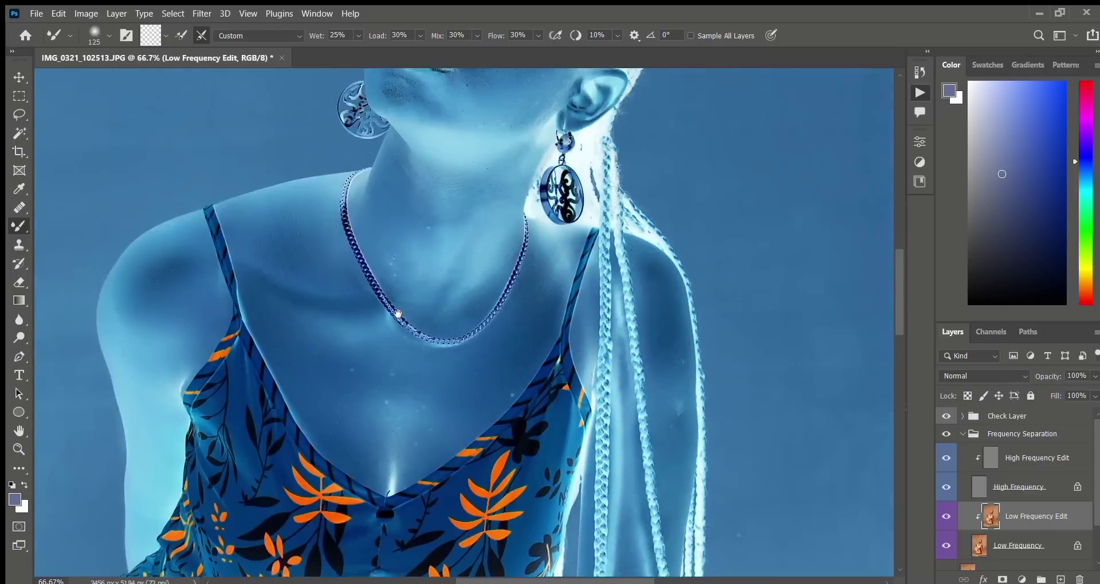
pyautogui.scroll(-4, 390, 420)
pyautogui.hotkey('ctrl', '0')
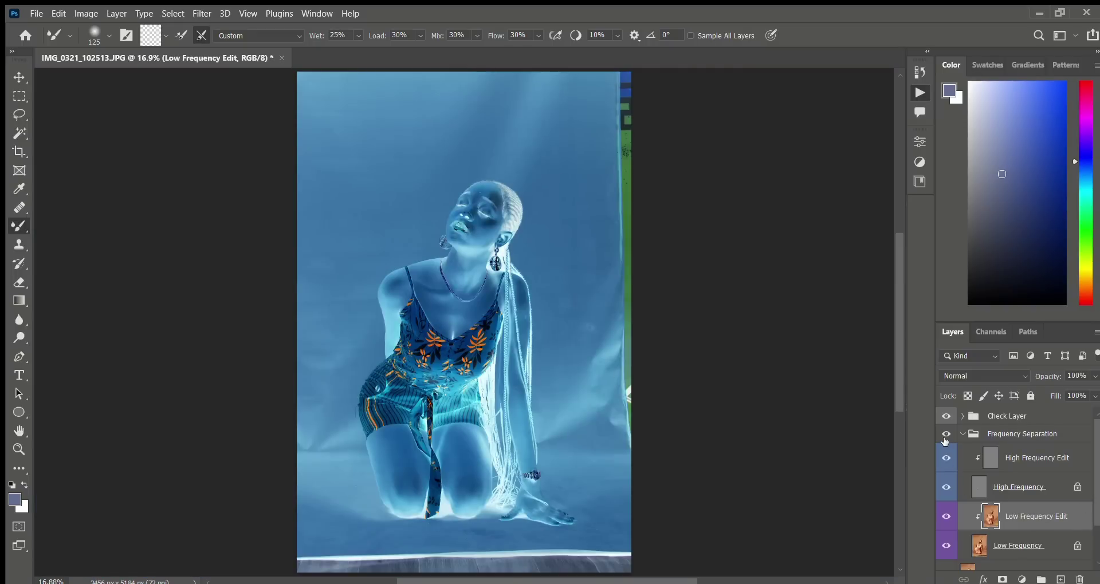
pyautogui.click(946, 418)
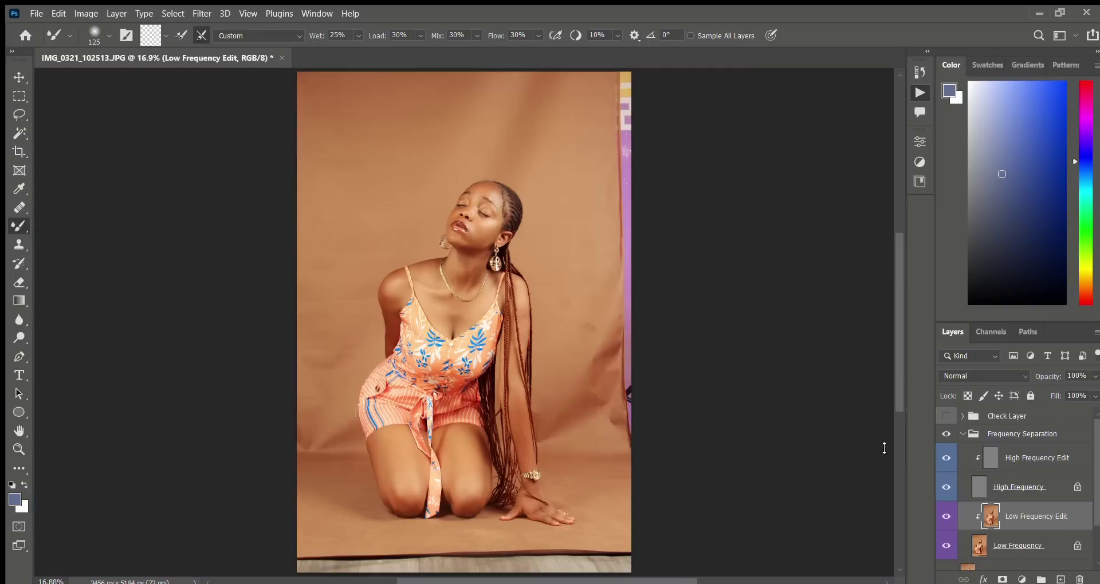
pyautogui.click(946, 434)
pyautogui.click(947, 434)
pyautogui.click(947, 434)
pyautogui.click(947, 433)
# - Toggle the Low Frequency Edit layer to compare the smoothing with the original tones, leaving it hidden
pyautogui.click(947, 517)
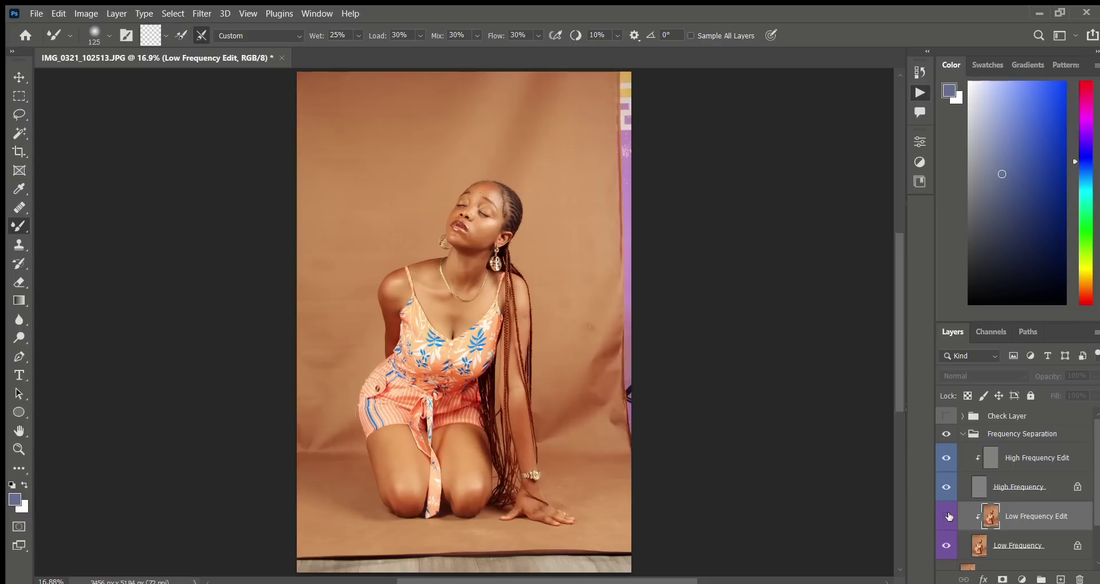
pyautogui.click(948, 517)
pyautogui.click(949, 516)
pyautogui.click(949, 517)
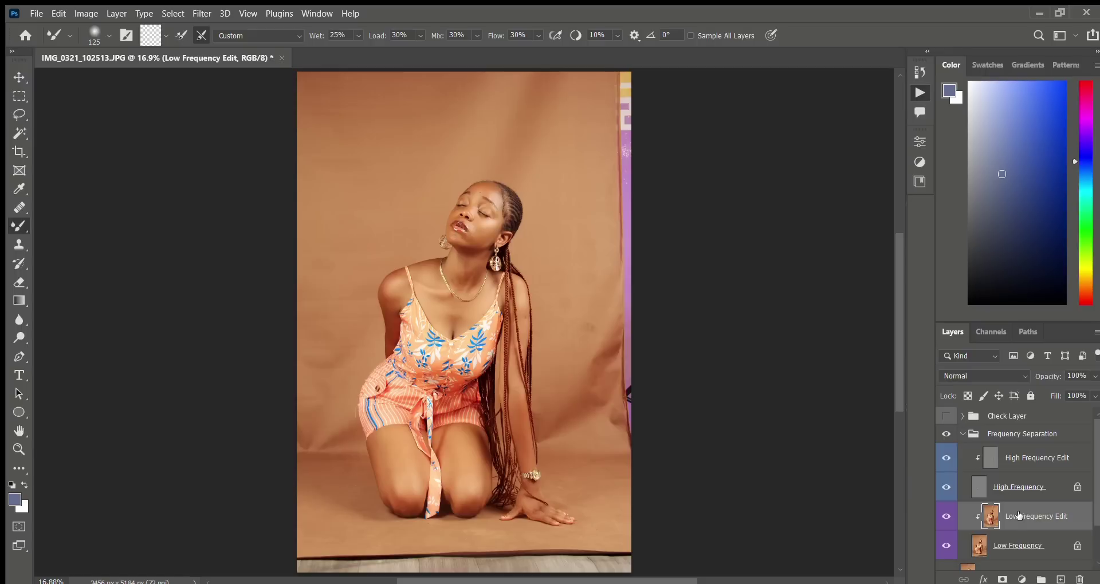
pyautogui.click(946, 516)
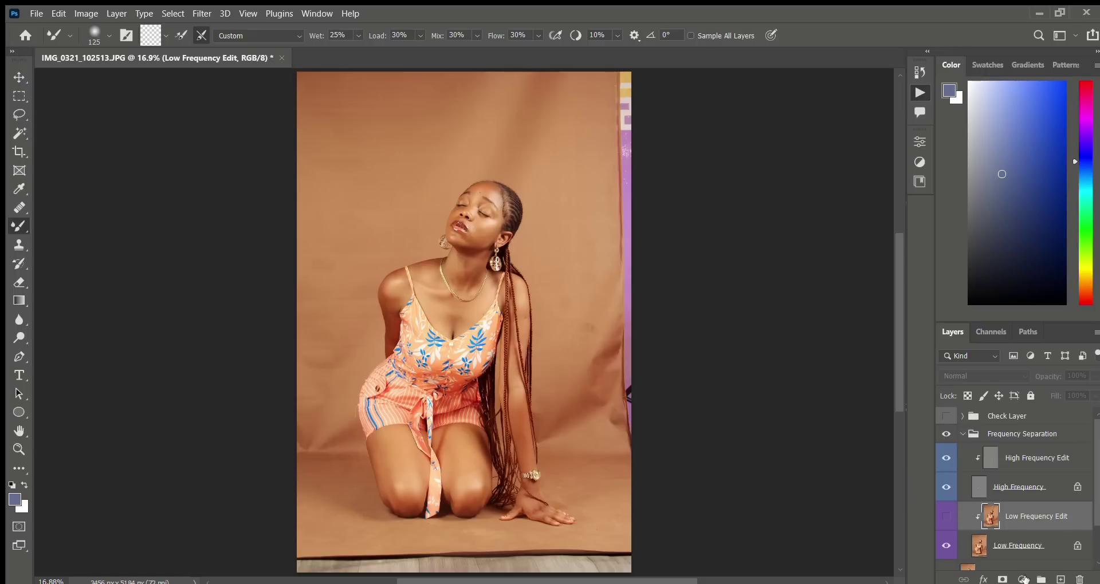
pyautogui.press('F2')
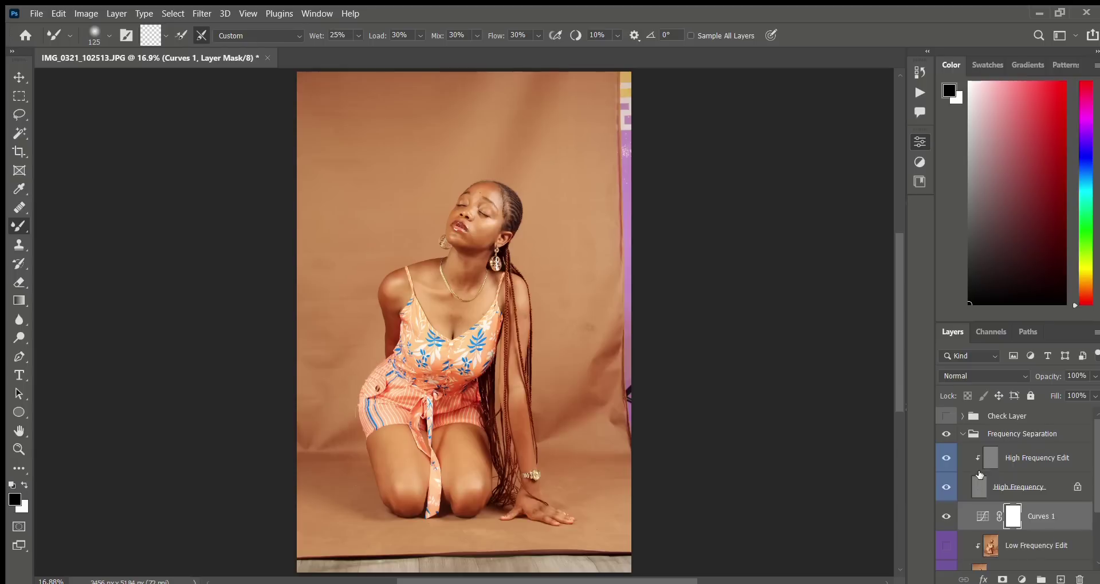
pyautogui.hotkey('ctrl', 'z')
pyautogui.hotkey('ctrl', 'z')
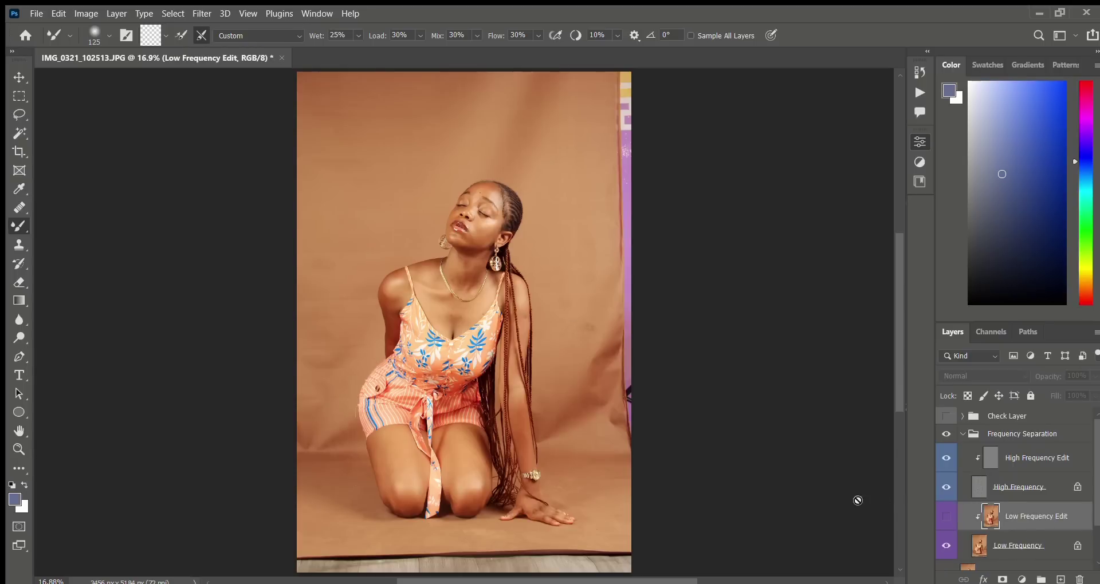
# - Lasso the highlights on both knees and the forearm together, using the Add to selection mode
pyautogui.click(19, 115)
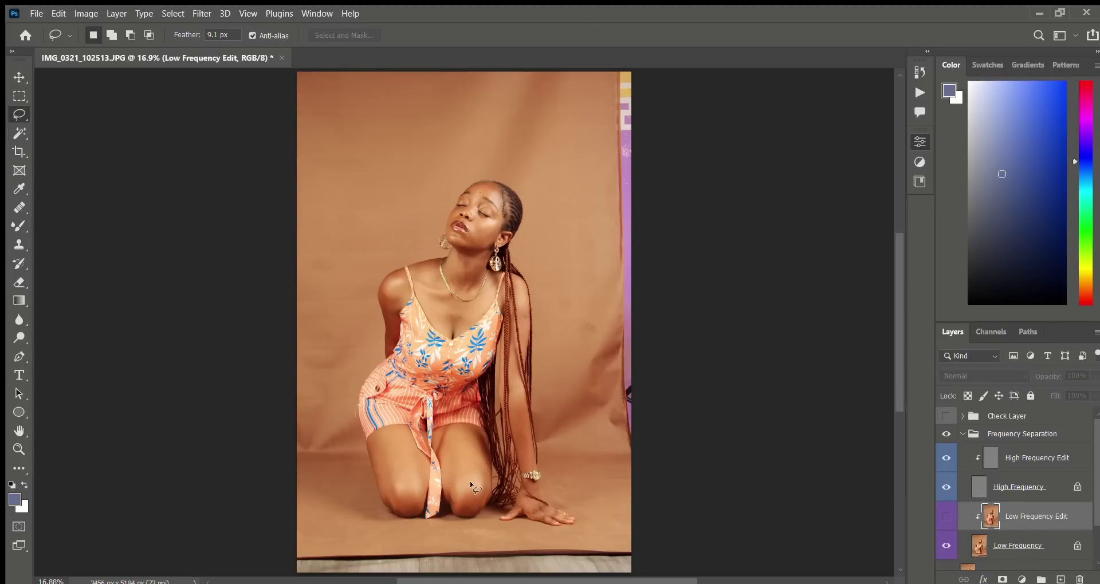
pyautogui.moveTo(475, 475)
pyautogui.mouseDown()
pyautogui.moveTo(472, 487)
pyautogui.moveTo(480, 477)
pyautogui.mouseUp()
pyautogui.click(112, 35)
pyautogui.moveTo(409, 477)
pyautogui.mouseDown()
pyautogui.moveTo(425, 486)
pyautogui.moveTo(423, 473)
pyautogui.moveTo(409, 477)
pyautogui.mouseUp()
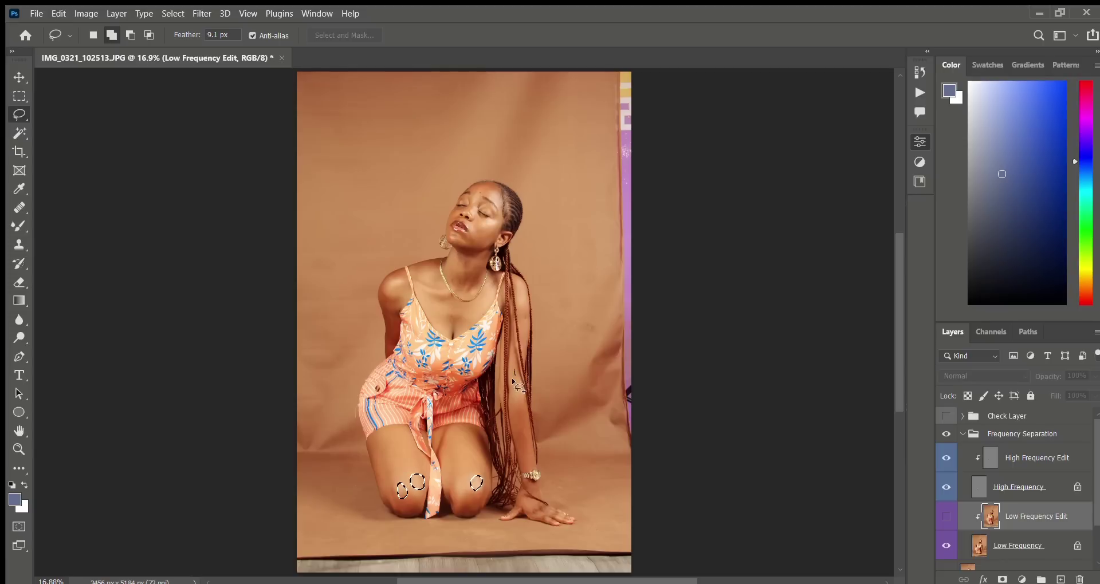
pyautogui.moveTo(511, 397); pyautogui.dragTo(515, 369)
# - Add the chest skin along the neckline, the cheek under the eye and the side of the forehead to the selection
pyautogui.moveTo(419, 290)
pyautogui.mouseDown()
pyautogui.moveTo(453, 327)
pyautogui.moveTo(443, 334)
pyautogui.moveTo(421, 294)
pyautogui.mouseUp()
pyautogui.moveTo(474, 220)
pyautogui.mouseDown()
pyautogui.moveTo(503, 223)
pyautogui.moveTo(477, 221)
pyautogui.moveTo(500, 201)
pyautogui.moveTo(491, 184)
pyautogui.moveTo(497, 204)
pyautogui.mouseUp()
pyautogui.hotkey('ctrl', '+')
pyautogui.hotkey('ctrl', '+')
pyautogui.hotkey('ctrl', '+')
pyautogui.hotkey('ctrl', '+')
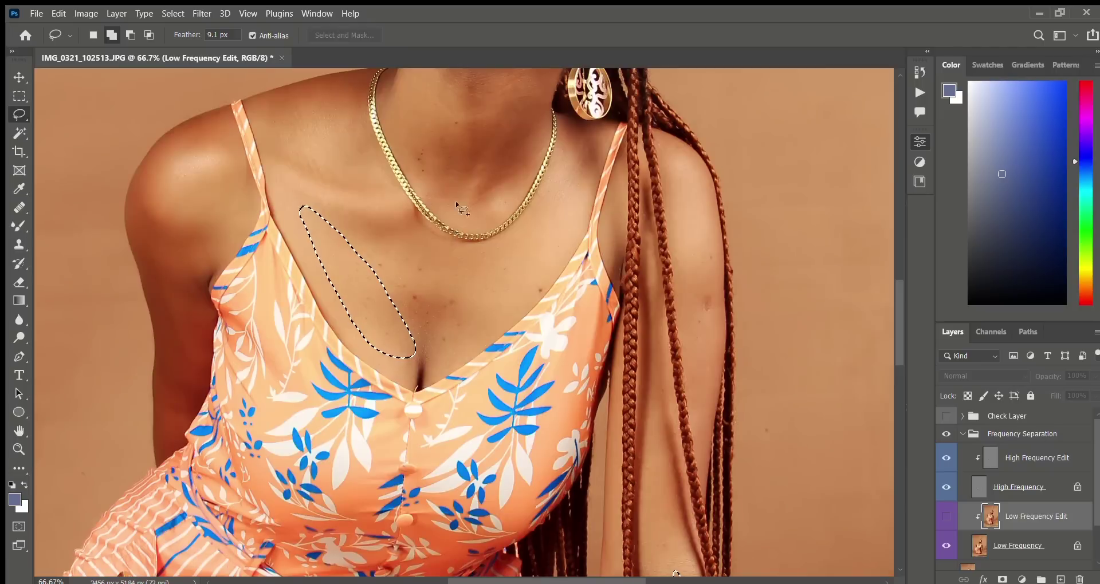
pyautogui.scroll(10, 461, 236)
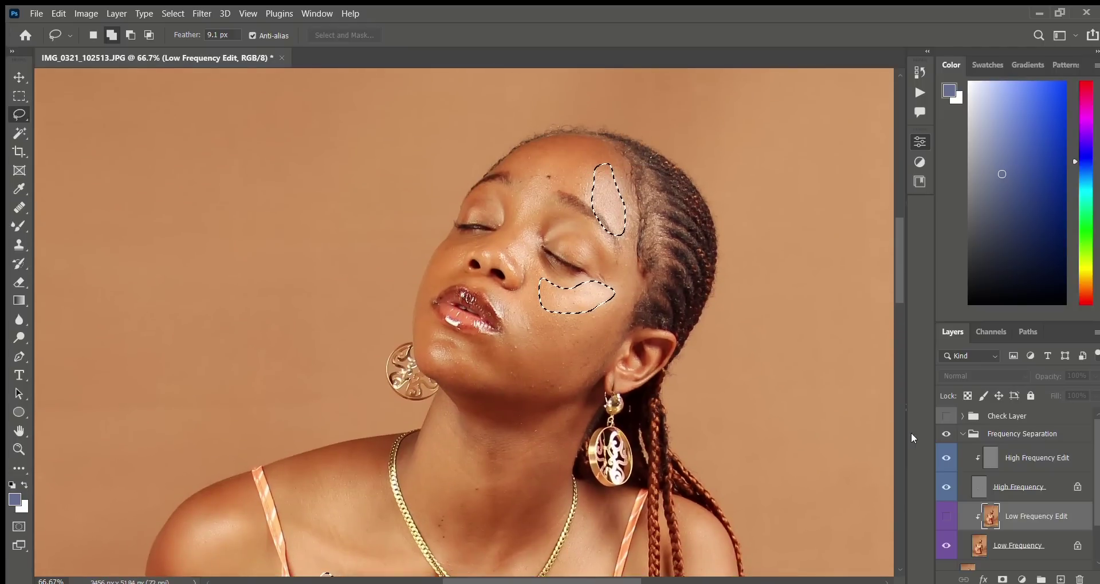
# - Show the Check Layer group and add the chin, nose side, middle forehead and lip areas to the selection
pyautogui.click(946, 416)
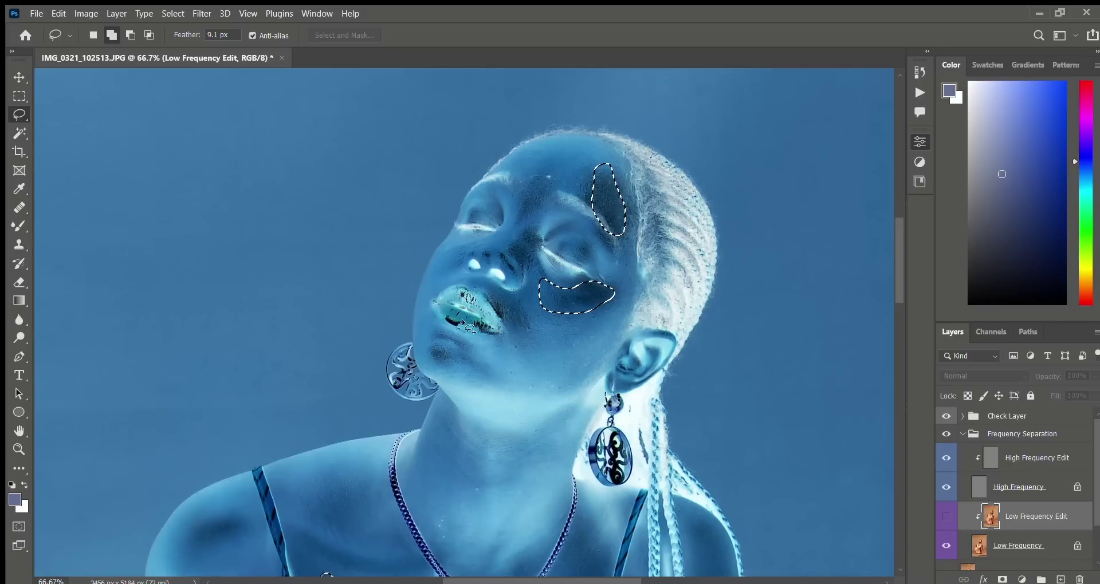
pyautogui.moveTo(447, 347)
pyautogui.mouseDown()
pyautogui.moveTo(440, 360)
pyautogui.moveTo(433, 350)
pyautogui.moveTo(456, 344)
pyautogui.moveTo(450, 335)
pyautogui.mouseUp()
pyautogui.moveTo(499, 252)
pyautogui.mouseDown()
pyautogui.moveTo(526, 266)
pyautogui.moveTo(531, 222)
pyautogui.moveTo(513, 245)
pyautogui.mouseUp()
pyautogui.moveTo(546, 167); pyautogui.dragTo(552, 174)
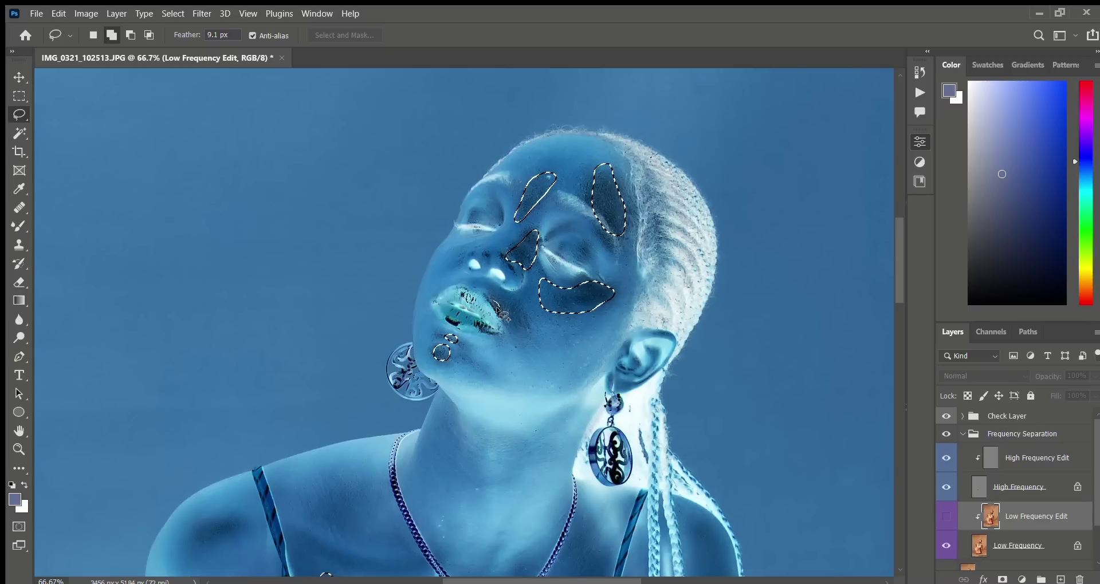
pyautogui.moveTo(496, 317); pyautogui.dragTo(486, 297)
pyautogui.moveTo(450, 314)
pyautogui.mouseDown()
pyautogui.moveTo(463, 325)
pyautogui.moveTo(448, 316)
pyautogui.mouseUp()
# - Add the outer shoulder highlight and the chest skin beside the opposite strap to the selection
pyautogui.moveTo(478, 422); pyautogui.dragTo(562, 112)
pyautogui.moveTo(300, 228); pyautogui.dragTo(273, 221)
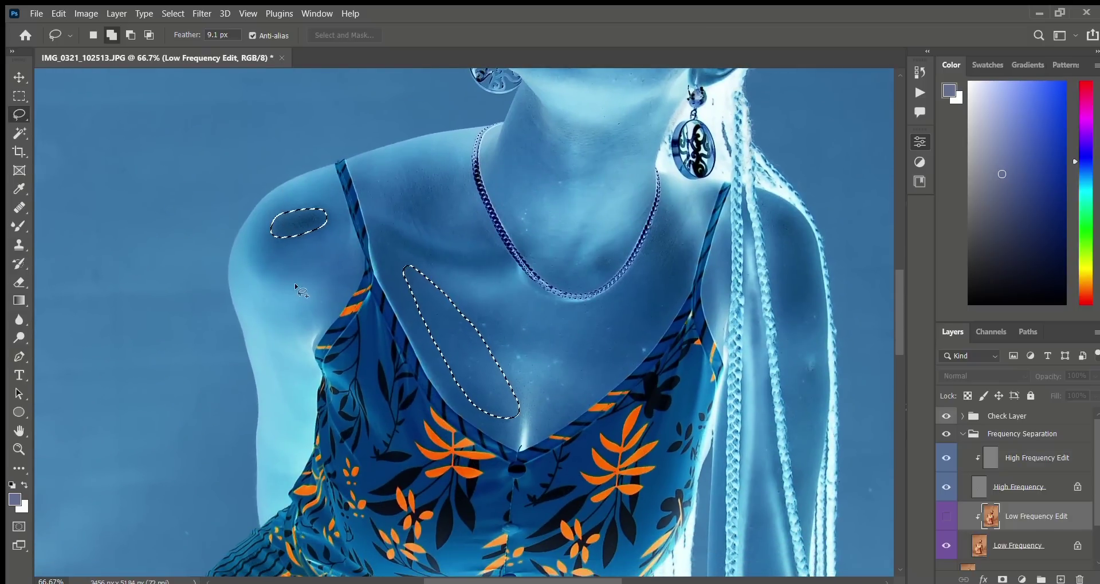
pyautogui.moveTo(325, 225)
pyautogui.mouseDown()
pyautogui.moveTo(289, 276)
pyautogui.moveTo(332, 297)
pyautogui.moveTo(343, 209)
pyautogui.moveTo(313, 175)
pyautogui.moveTo(261, 201)
pyautogui.moveTo(256, 242)
pyautogui.moveTo(286, 246)
pyautogui.moveTo(258, 258)
pyautogui.moveTo(266, 268)
pyautogui.moveTo(326, 232)
pyautogui.moveTo(277, 259)
pyautogui.mouseUp()
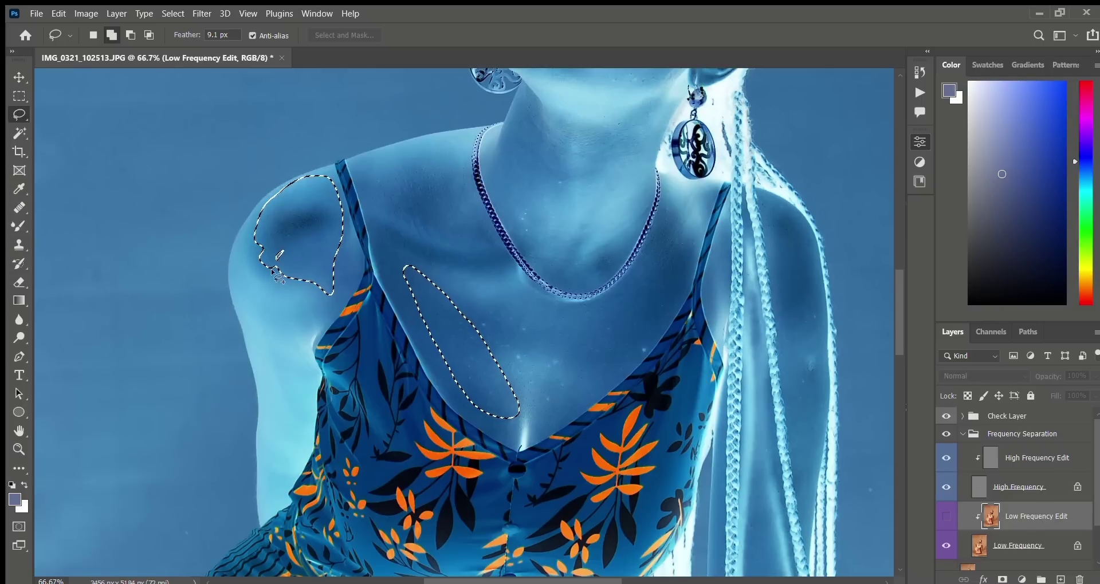
pyautogui.moveTo(440, 338); pyautogui.dragTo(242, 254)
pyautogui.moveTo(465, 127)
pyautogui.mouseDown()
pyautogui.moveTo(480, 186)
pyautogui.moveTo(453, 228)
pyautogui.moveTo(435, 231)
pyautogui.moveTo(463, 129)
pyautogui.mouseUp()
pyautogui.hotkey('ctrl', '0')
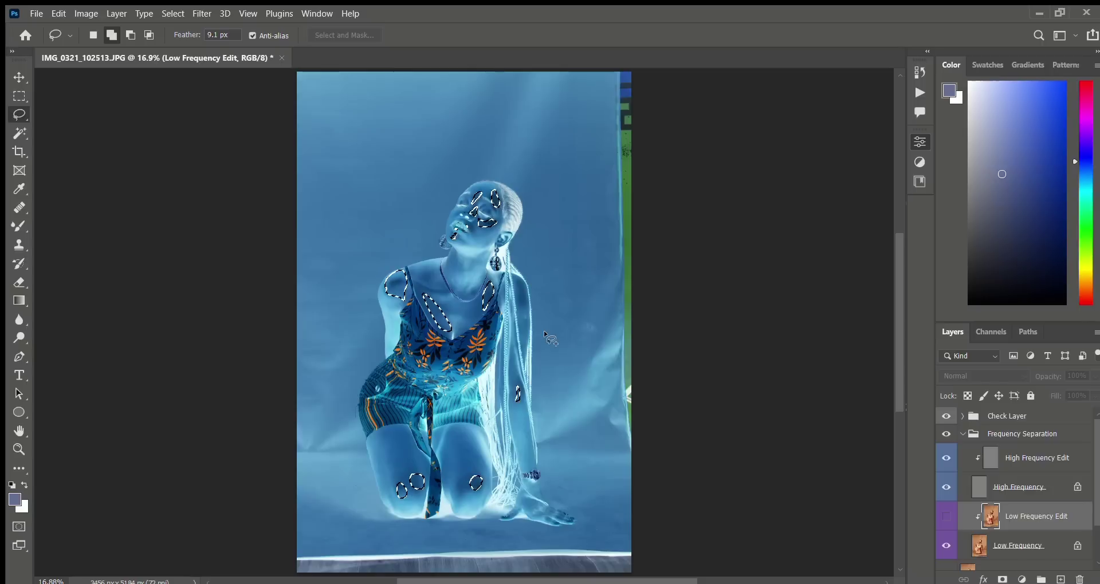
# - Hide the Check Layer group and add a Curves adjustment above Low Frequency Edit, masked to the lassoed skin areas
pyautogui.click(963, 435)
pyautogui.click(946, 416)
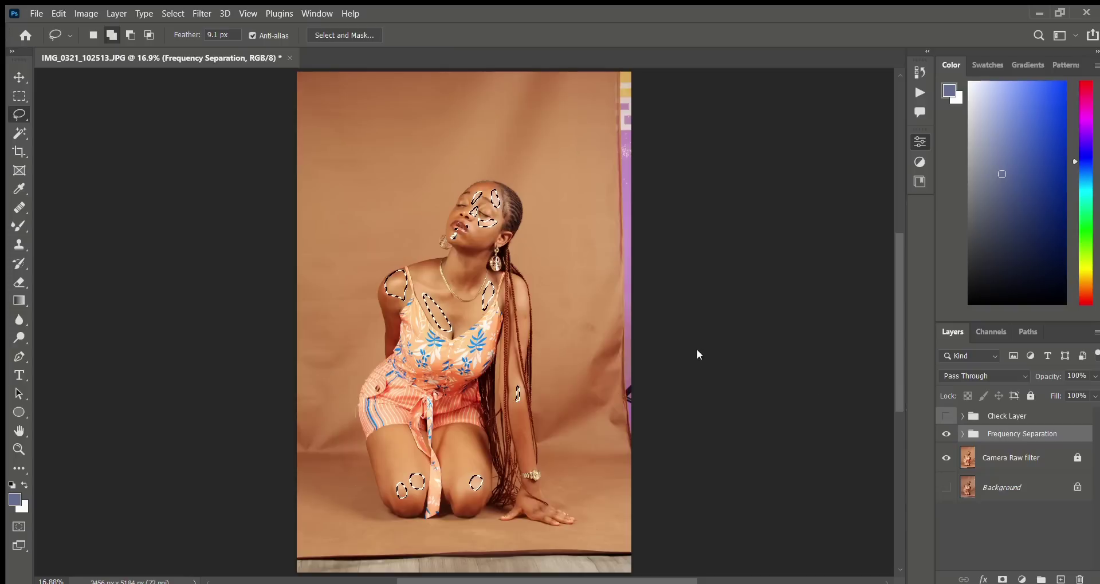
pyautogui.click(963, 434)
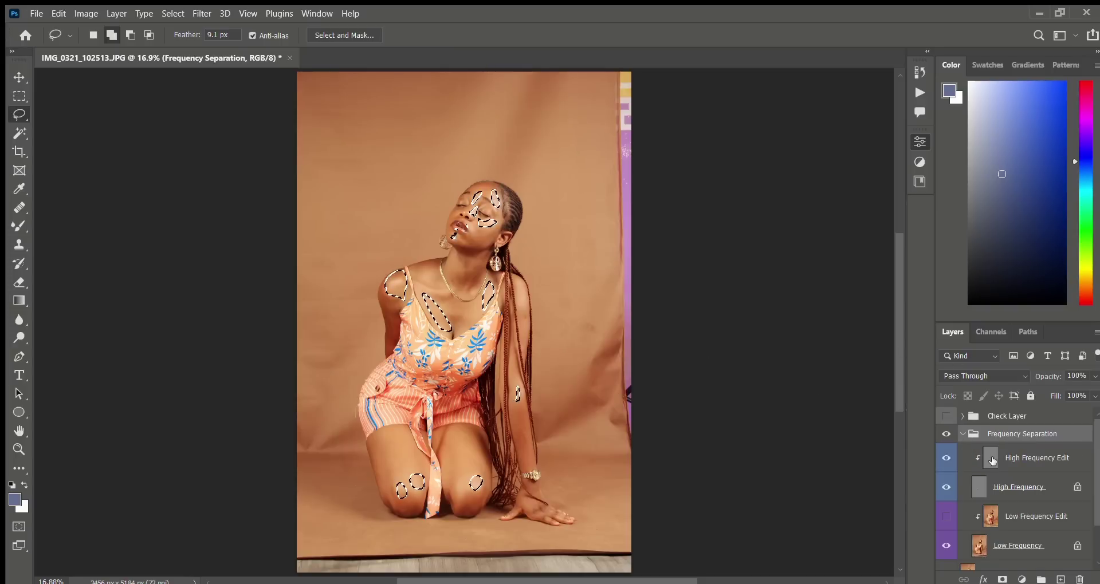
pyautogui.click(1008, 517)
pyautogui.click(1021, 580)
pyautogui.click(1010, 399)
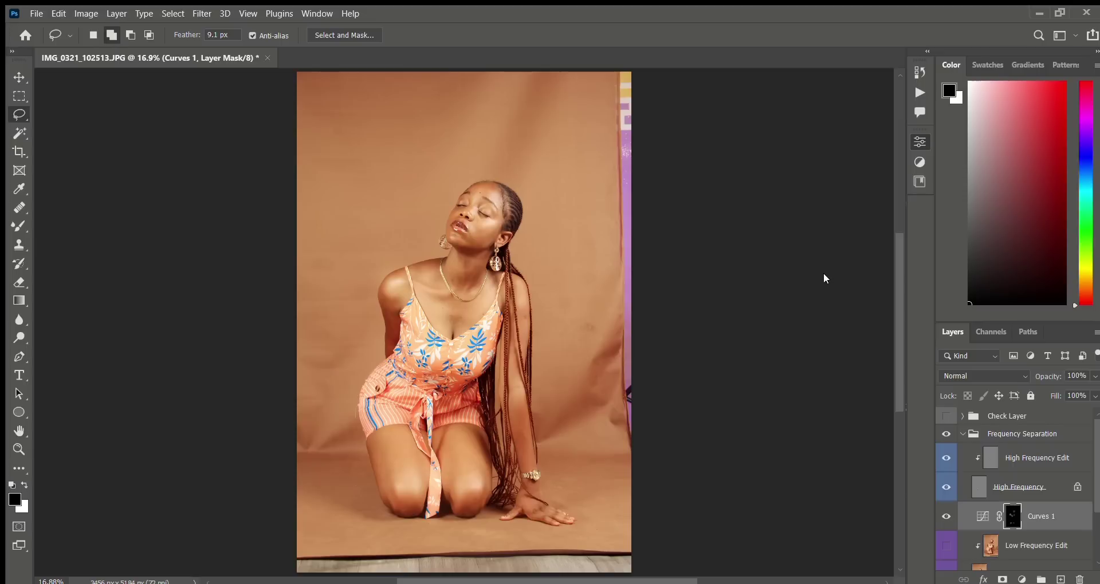
# - Toggle the Curves 1 layer repeatedly to compare the selected skin areas with and without the adjustment
pyautogui.click(946, 518)
pyautogui.click(947, 518)
pyautogui.click(947, 518)
pyautogui.click(946, 518)
pyautogui.click(947, 518)
pyautogui.click(946, 518)
# - Activate the Brush tool and raise its flow to 100%
pyautogui.click(19, 226)
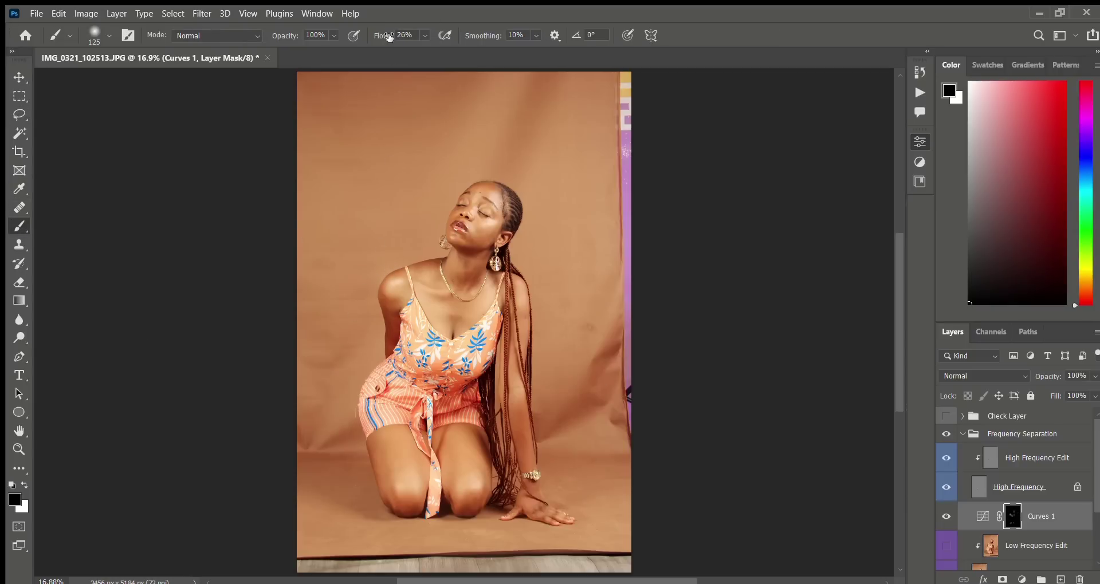
pyautogui.moveTo(383, 38); pyautogui.dragTo(435, 37)
# - Toggle Curves 1 once more for comparison and turn the Low Frequency Edit layer back on
pyautogui.click(946, 517)
pyautogui.click(946, 517)
pyautogui.click(945, 517)
pyautogui.click(946, 517)
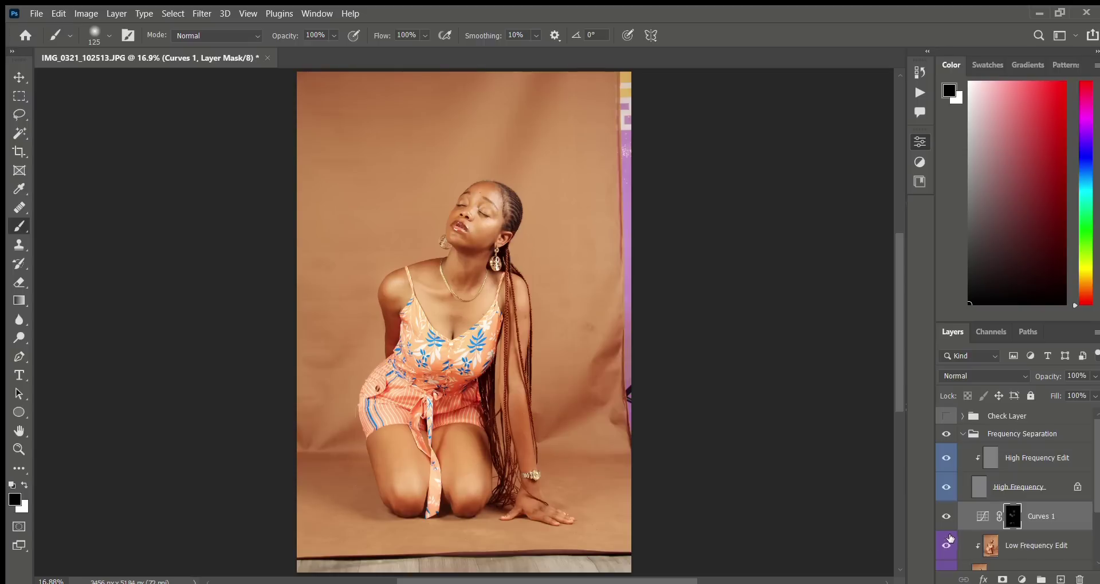
# - Toggle the Curves 1 layer on and off to compare the skin highlights before and after
pyautogui.click(947, 516)
pyautogui.click(947, 516)
pyautogui.click(947, 517)
pyautogui.click(947, 517)
pyautogui.click(946, 517)
pyautogui.click(947, 517)
pyautogui.click(947, 517)
pyautogui.click(947, 516)
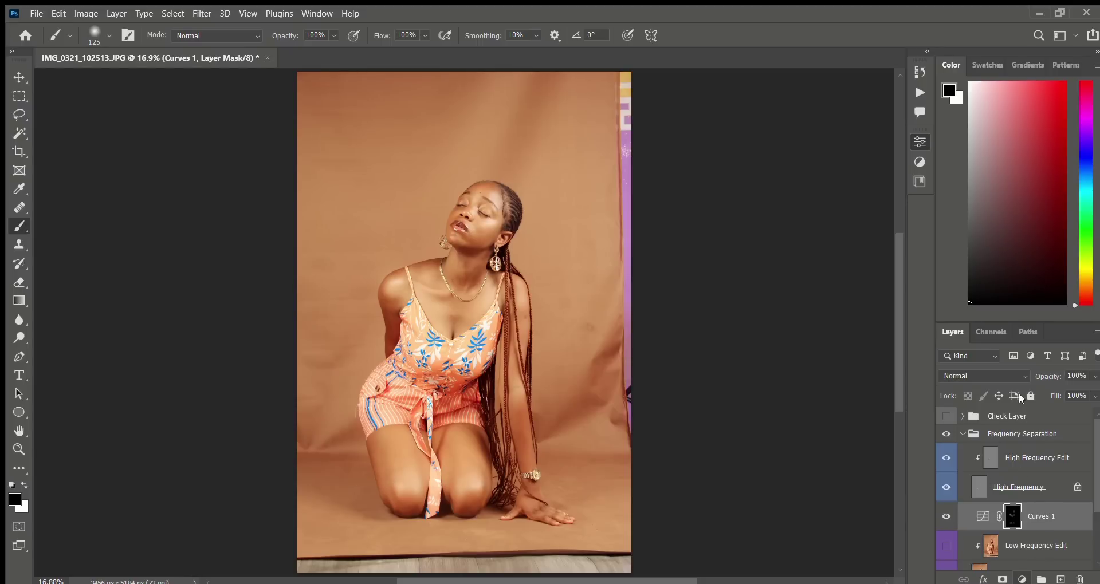
# - Add a second Curves adjustment above Curves 1 in Screen mode, invert its mask to black and make white the foreground colour
pyautogui.scroll(-8, 968, 377)
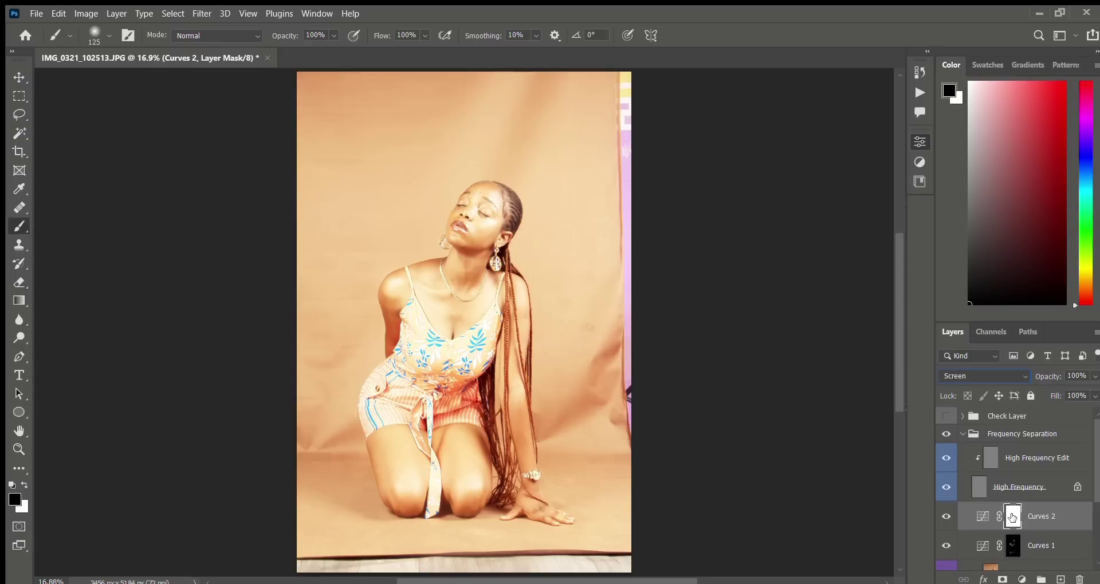
pyautogui.hotkey('ctrl', 'i')
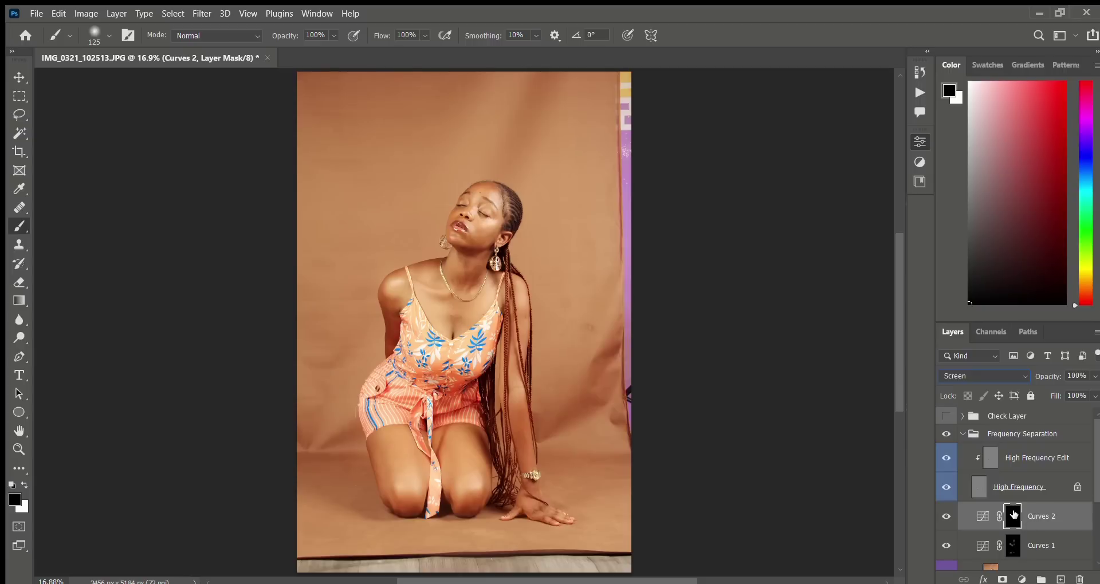
pyautogui.click(24, 485)
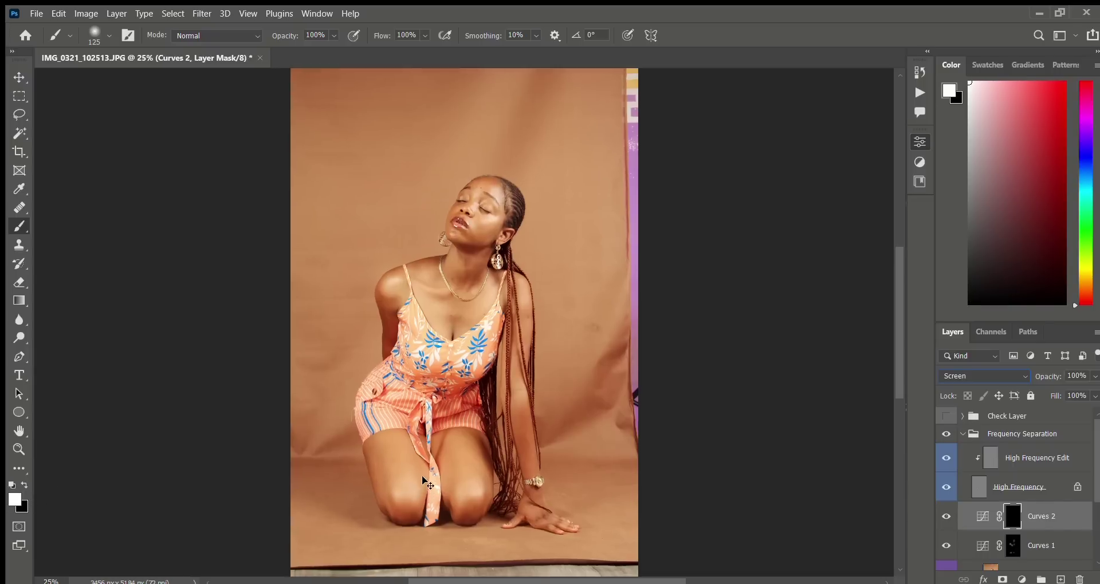
# - Set the brush flow to 2%, show the Check Layer group and paint both knee highlights into the Curves 2 mask
pyautogui.scroll(4, 453, 321)
pyautogui.scroll(-8, 492, 358)
pyautogui.scroll(-3, 492, 359)
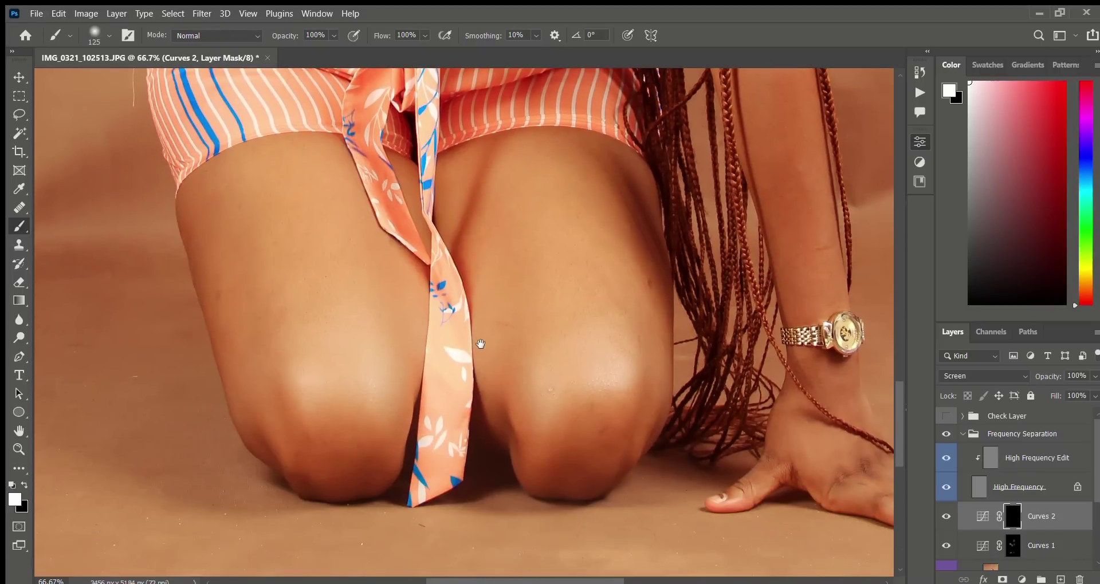
pyautogui.click(405, 33)
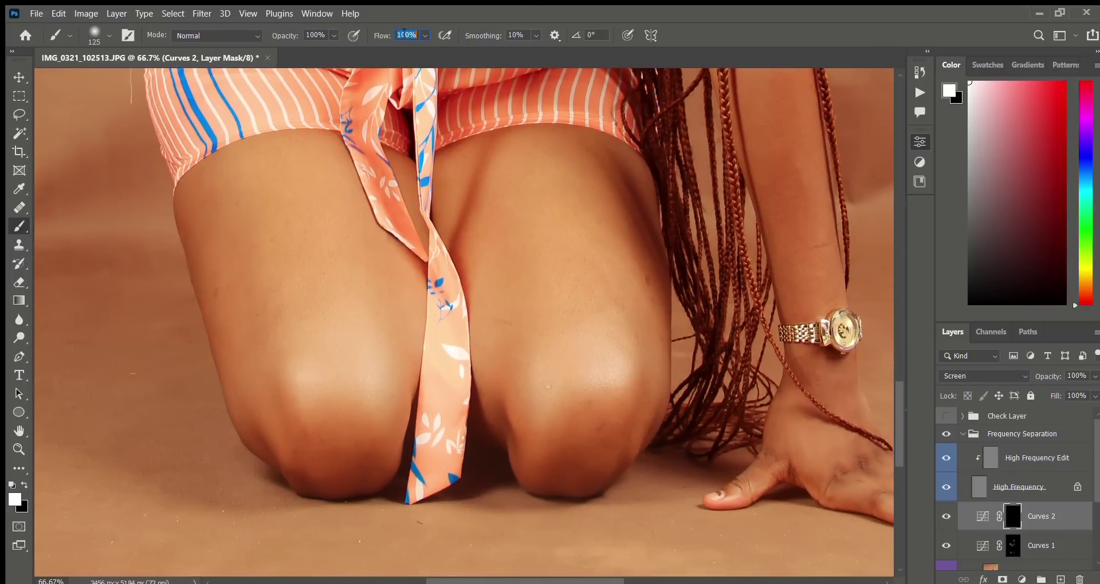
pyautogui.write('2')
pyautogui.press('Return')
pyautogui.moveTo(621, 389); pyautogui.dragTo(566, 390)
pyautogui.click(947, 416)
pyautogui.moveTo(323, 366)
pyautogui.mouseDown()
pyautogui.moveTo(318, 391)
pyautogui.moveTo(363, 374)
pyautogui.moveTo(391, 398)
pyautogui.moveTo(375, 410)
pyautogui.moveTo(392, 413)
pyautogui.mouseUp()
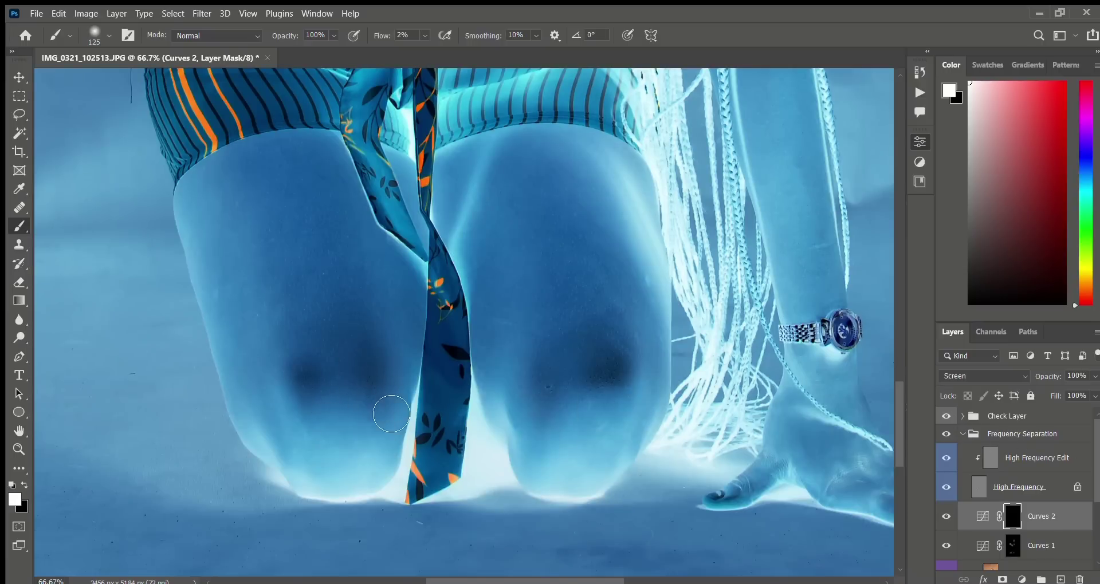
# - Paint the shoulder and face highlights into the Curves 2 mask, reducing the brush size for the smaller facial areas
pyautogui.scroll(10, 277, 201)
pyautogui.moveTo(296, 238); pyautogui.dragTo(287, 313)
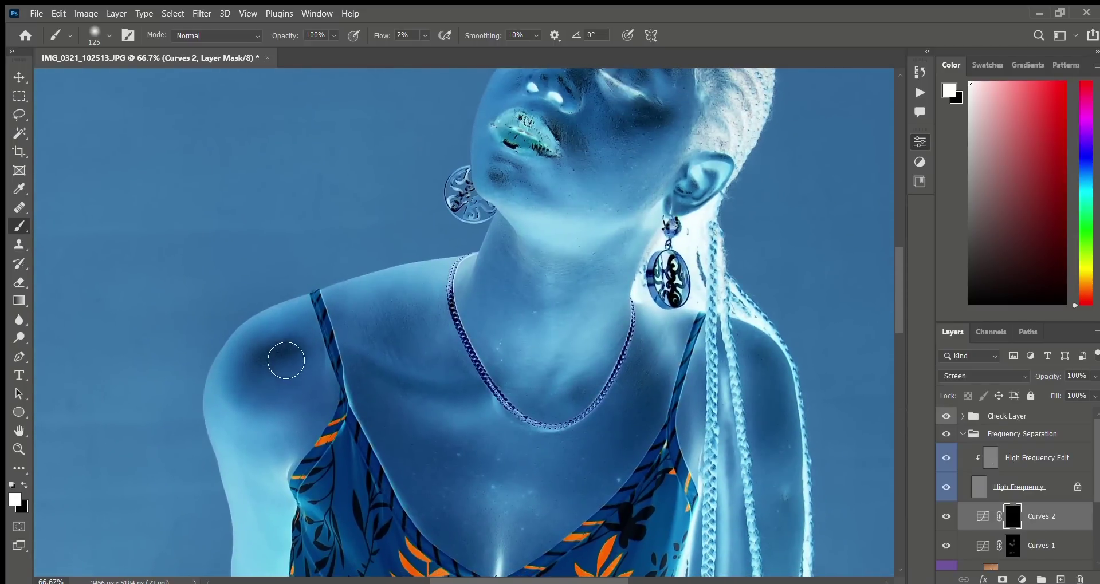
pyautogui.scroll(6, 573, 267)
pyautogui.hscroll(5, 572, 267)
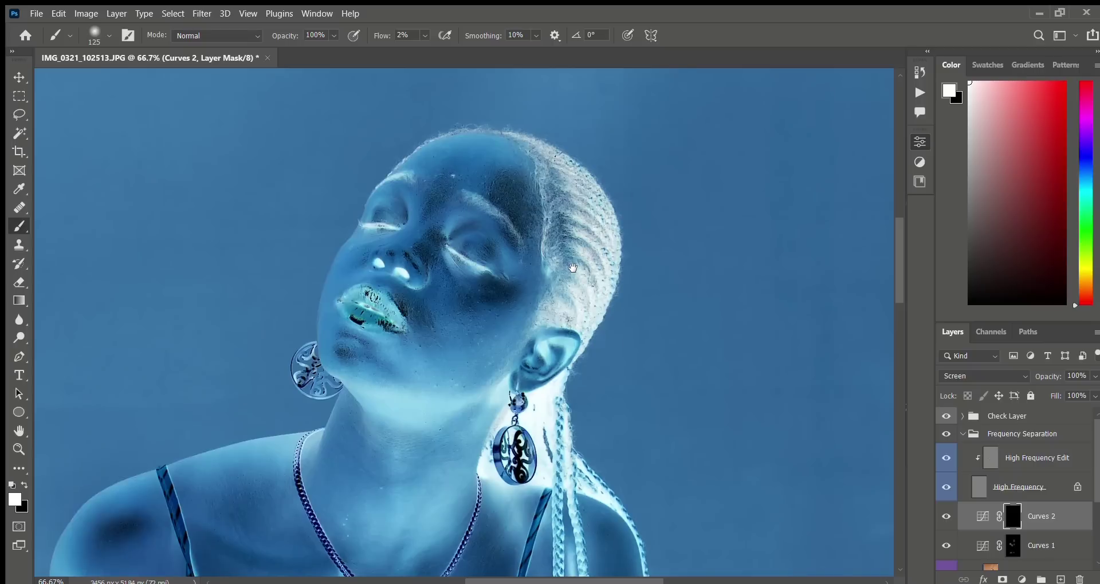
pyautogui.press('[')
pyautogui.press('[')
pyautogui.press('[')
pyautogui.press('[')
pyautogui.press('[')
pyautogui.press('[')
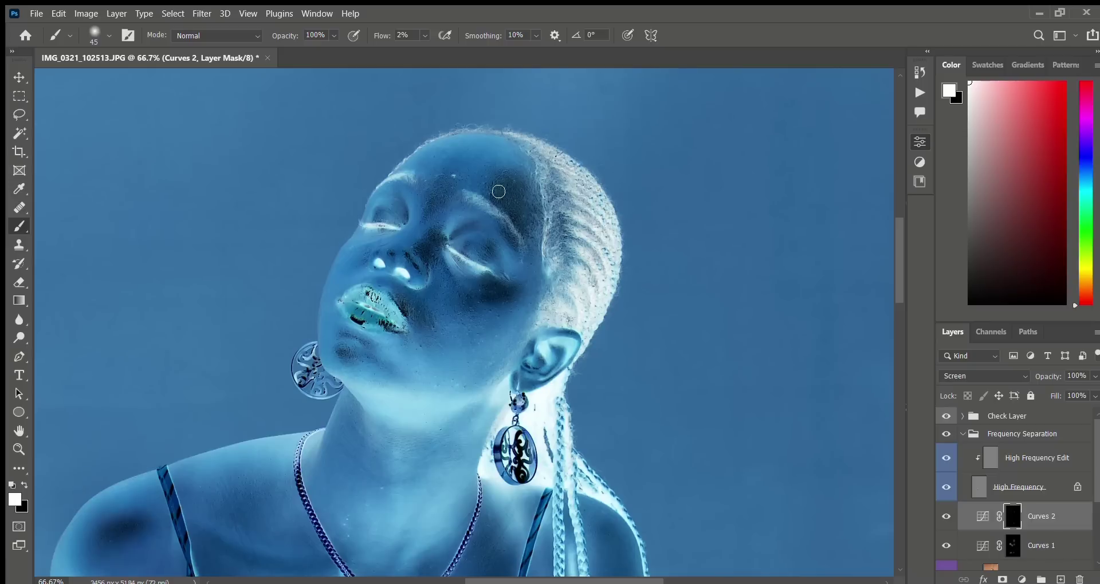
pyautogui.press(']')
pyautogui.press(']')
pyautogui.press('[')
pyautogui.press('[')
pyautogui.press('[')
# - Enlarge the brush to 60 and paint the highlights of the upper arm beside the braids into the Curves 2 mask
pyautogui.moveTo(369, 461); pyautogui.dragTo(390, 342)
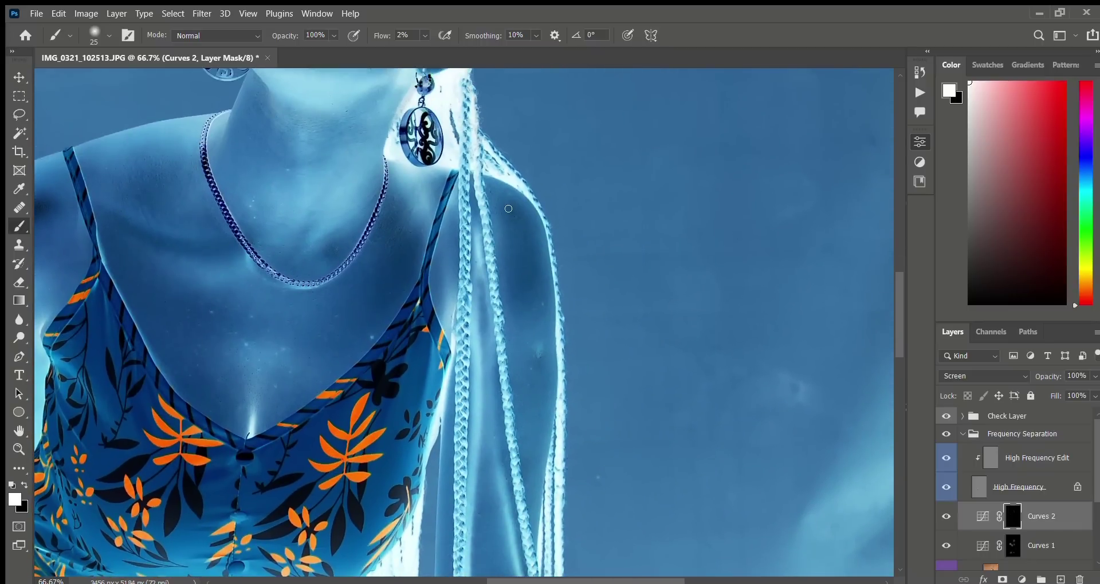
pyautogui.press(']')
pyautogui.press(']')
pyautogui.press(']')
pyautogui.press(']')
# - Review the painted highlights across the whole portrait, turn Low Frequency Edit back on and hide the Check Layer group
pyautogui.moveTo(351, 154); pyautogui.dragTo(372, 245)
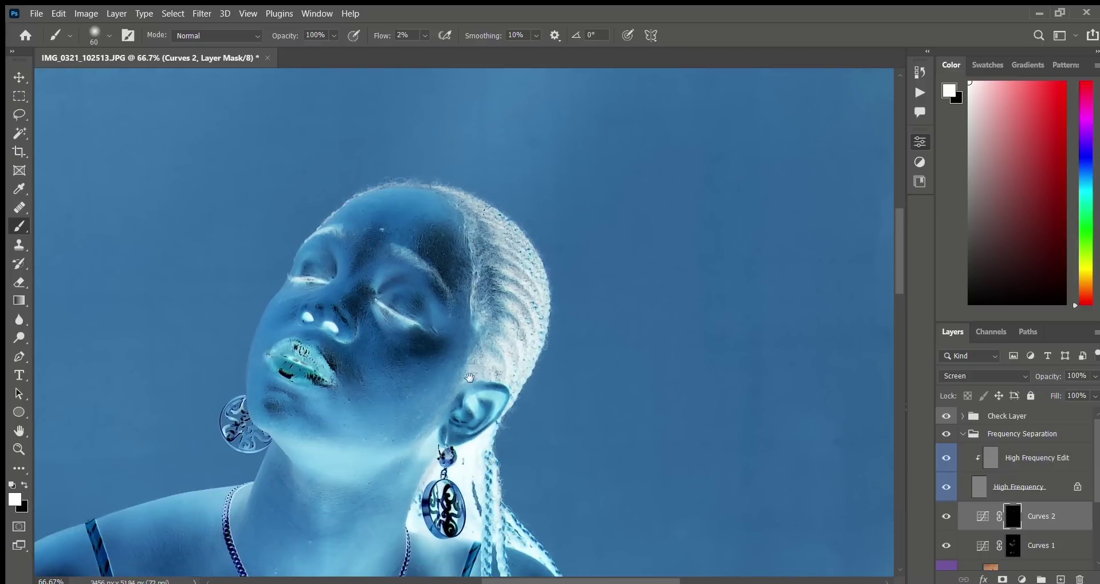
pyautogui.moveTo(455, 449); pyautogui.dragTo(482, 302)
pyautogui.scroll(-10, 481, 302)
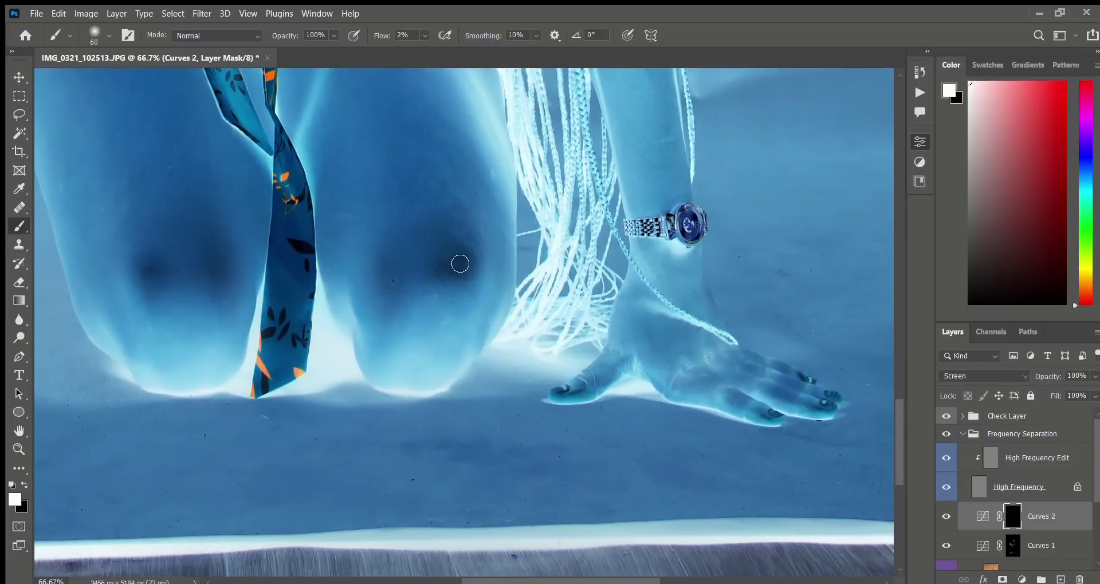
pyautogui.hotkey('ctrl', '0')
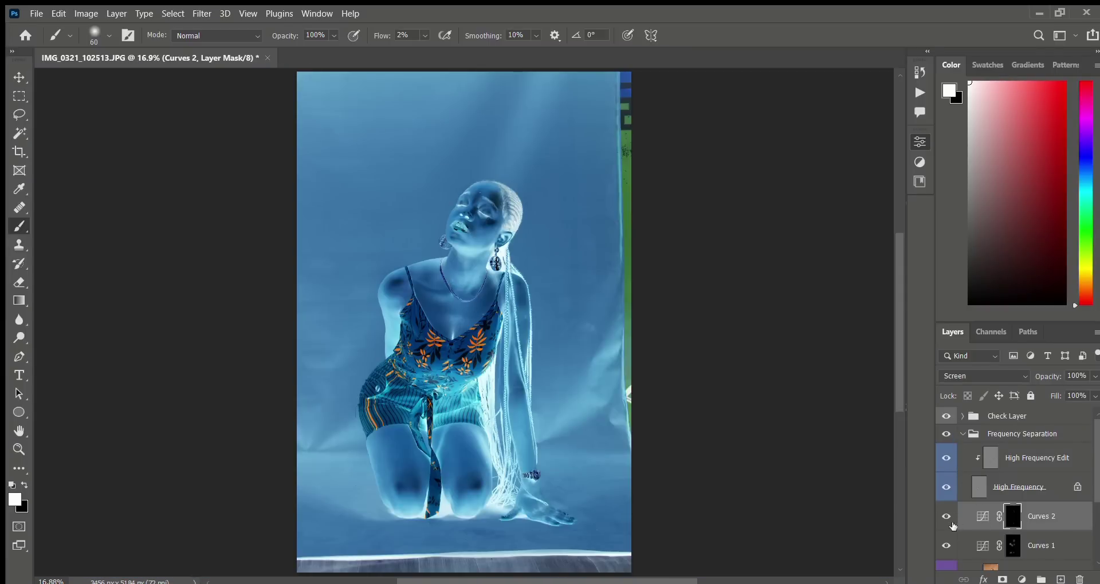
pyautogui.scroll(-1, 954, 546)
pyautogui.click(946, 556)
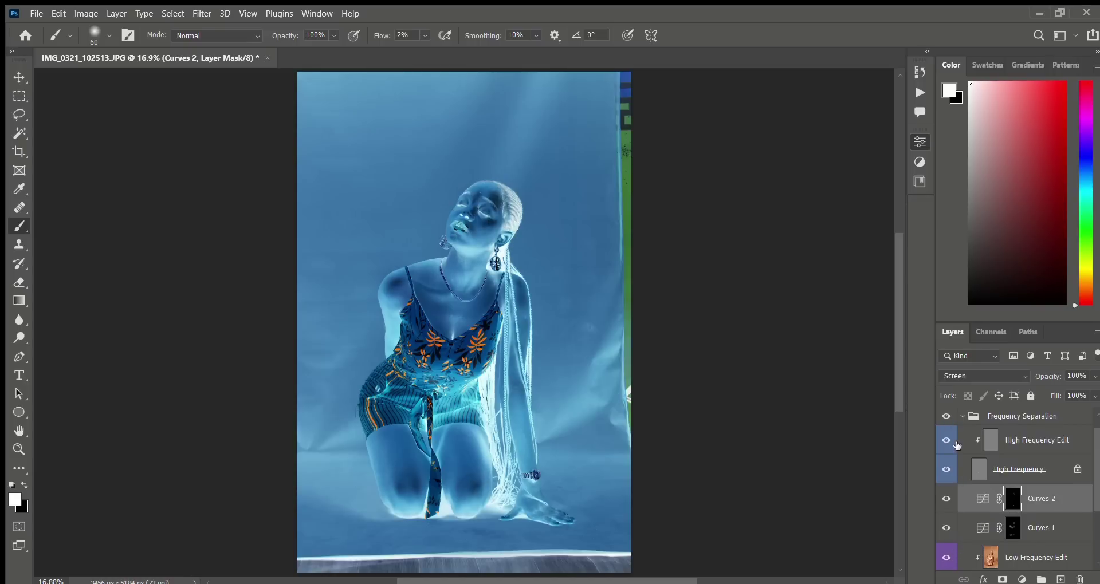
pyautogui.scroll(1, 953, 427)
pyautogui.click(947, 416)
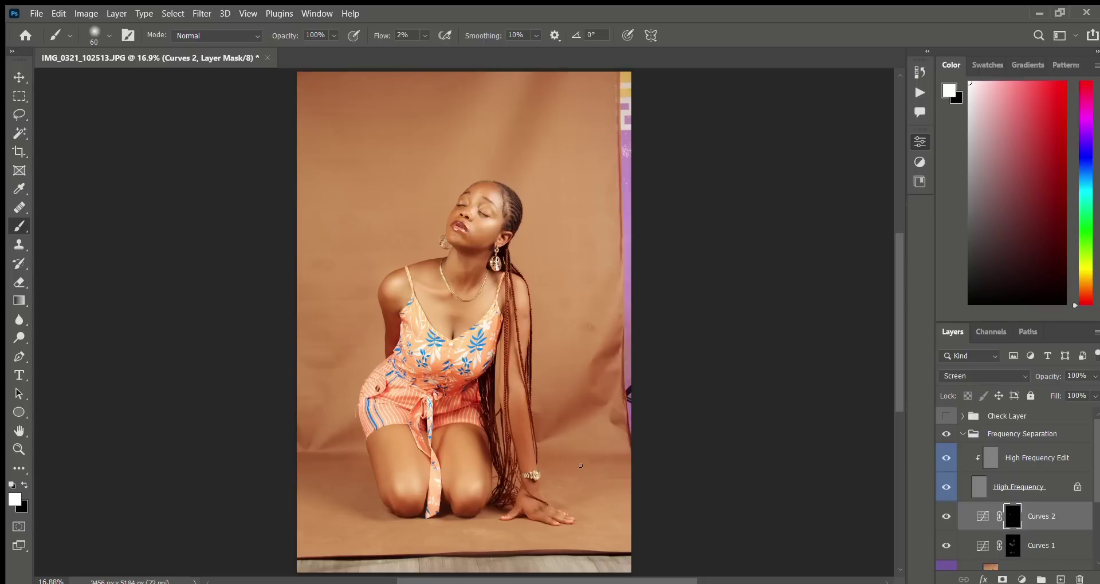
# - Collapse the Frequency Separation group, make the Background layer visible and delete the Check Layer group
pyautogui.click(963, 433)
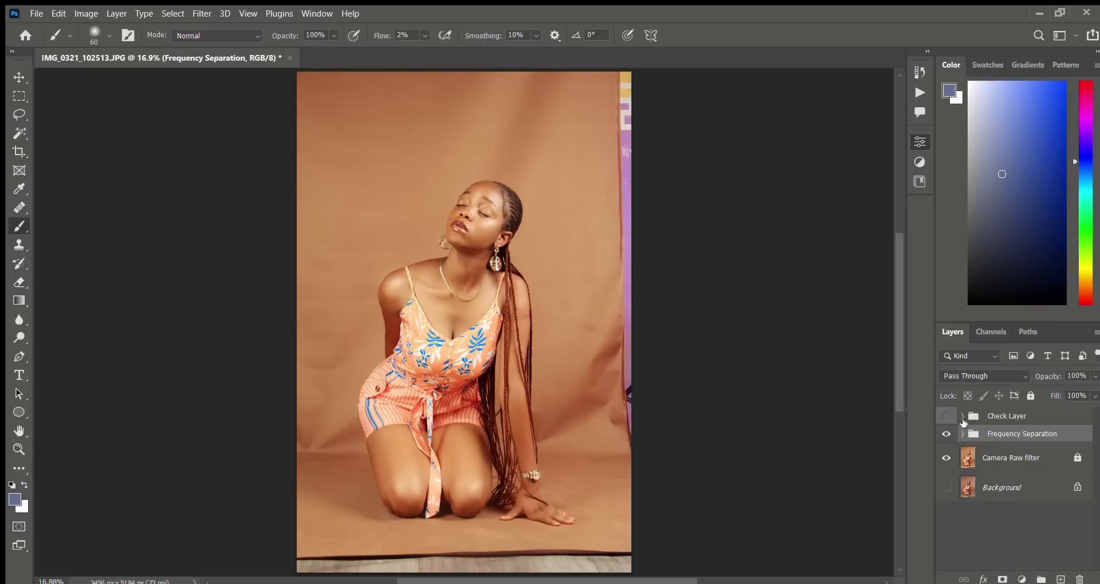
pyautogui.click(947, 488)
pyautogui.click(991, 415)
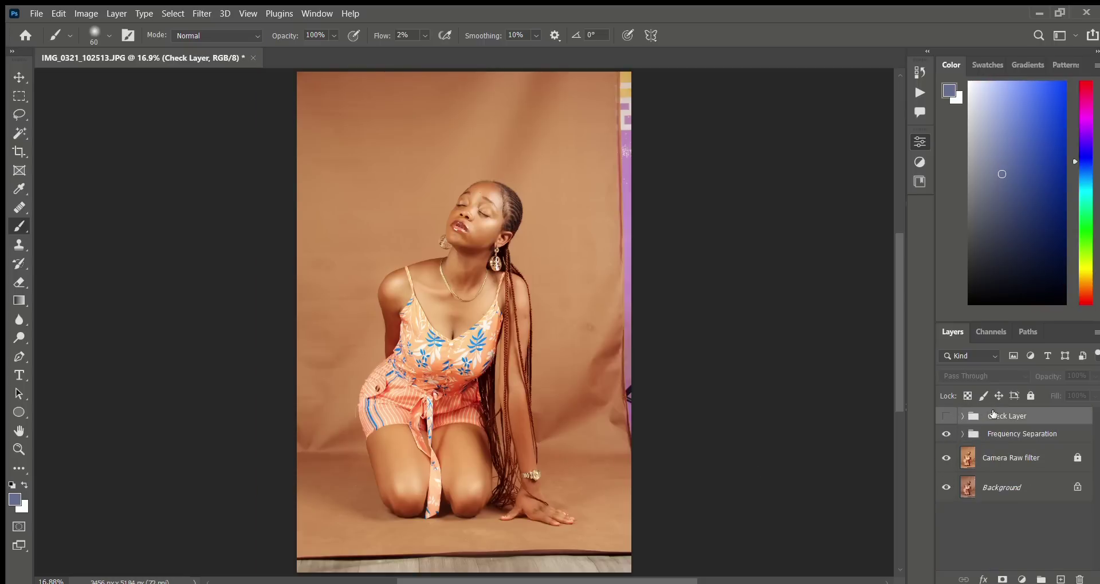
pyautogui.press('Delete')
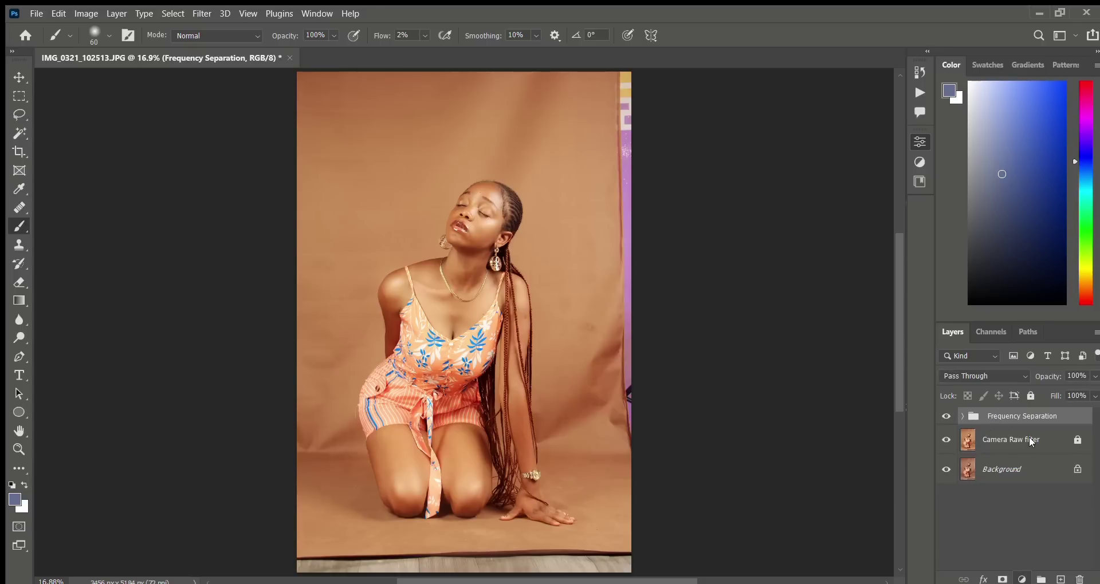
# - Add a Black & White adjustment layer at the top of the stack and select the collapsed Frequency Separation group
pyautogui.hotkey('ctrl', 'alt', 'shift', 'b')
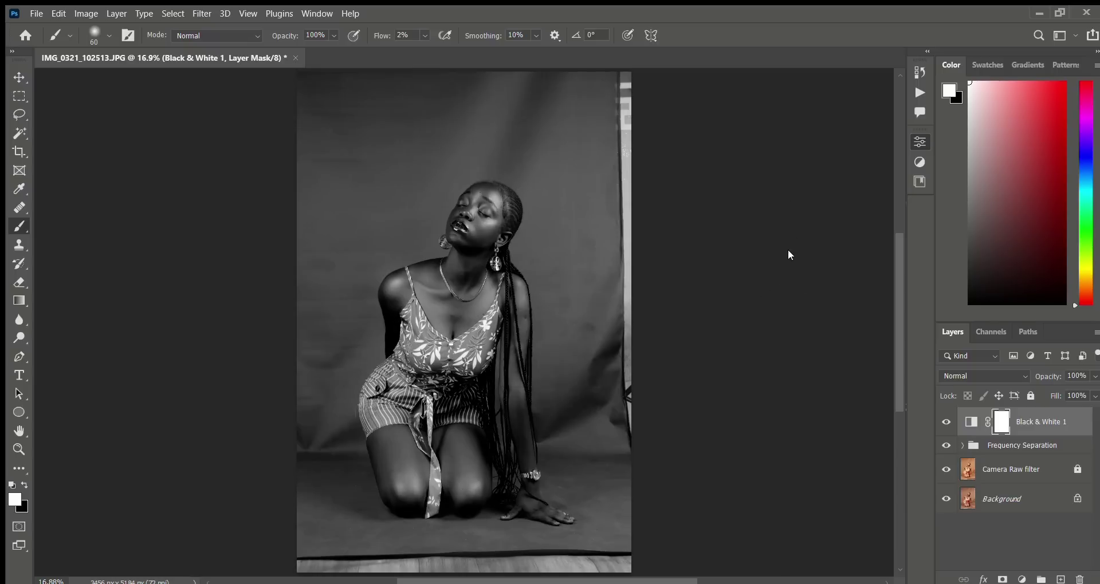
pyautogui.click(963, 450)
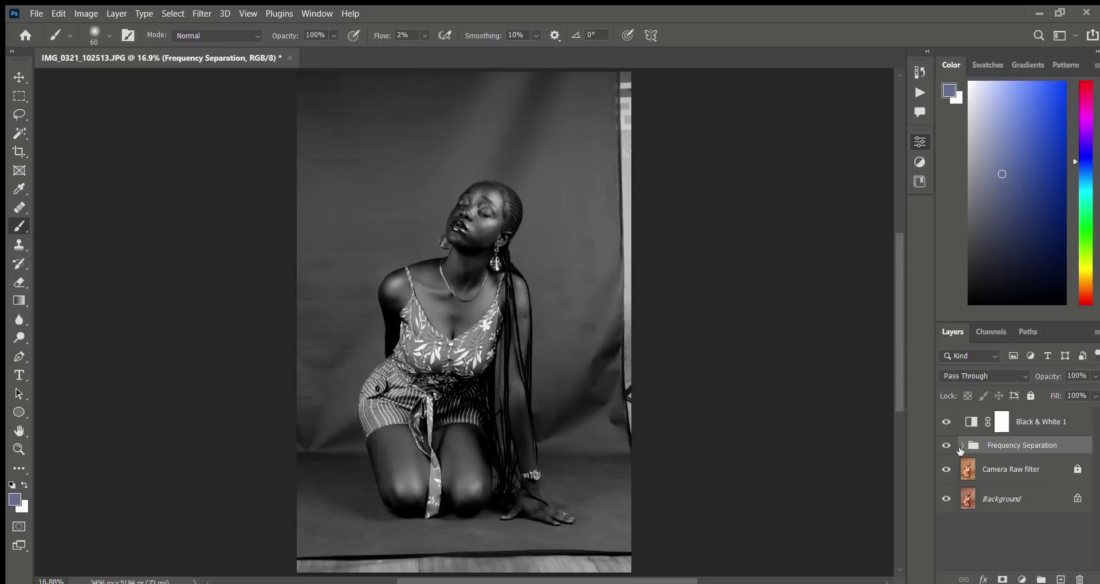
pyautogui.click(963, 447)
pyautogui.click(1040, 533)
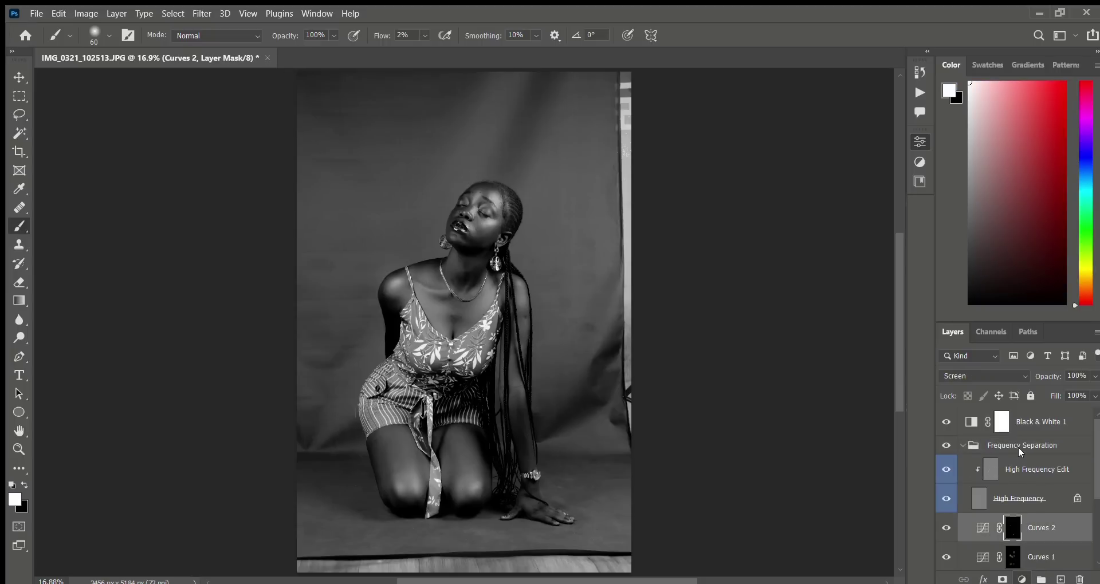
pyautogui.click(965, 446)
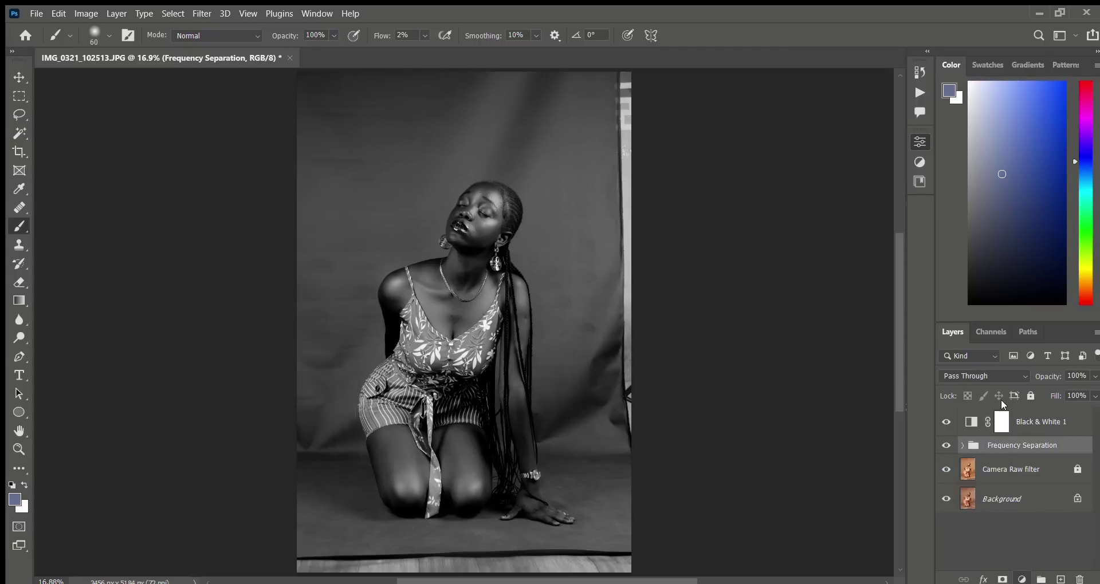
# - Add a Curves adjustment directly above the Frequency Separation group and set its blend mode to Multiply
pyautogui.scroll(-11, 977, 374)
pyautogui.press('Down')
pyautogui.press('Down')
pyautogui.press('Down')
pyautogui.press('Down')
pyautogui.press('Down')
pyautogui.press('Down')
pyautogui.press('Down')
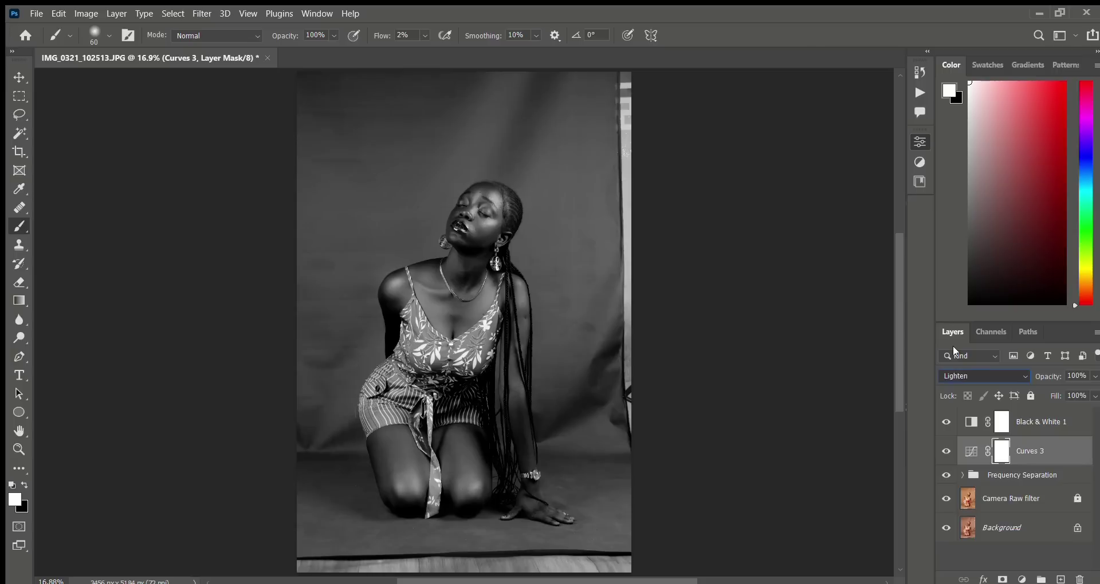
pyautogui.press('Up')
pyautogui.press('Up')
pyautogui.press('Up')
pyautogui.press('Up')
pyautogui.press('Up')
pyautogui.press('Up')
pyautogui.press('Up')
pyautogui.press('Up')
pyautogui.press('Up')
pyautogui.press('Up')
pyautogui.press('Up')
pyautogui.press('Up')
pyautogui.press('Up')
pyautogui.press('Up')
pyautogui.press('Up')
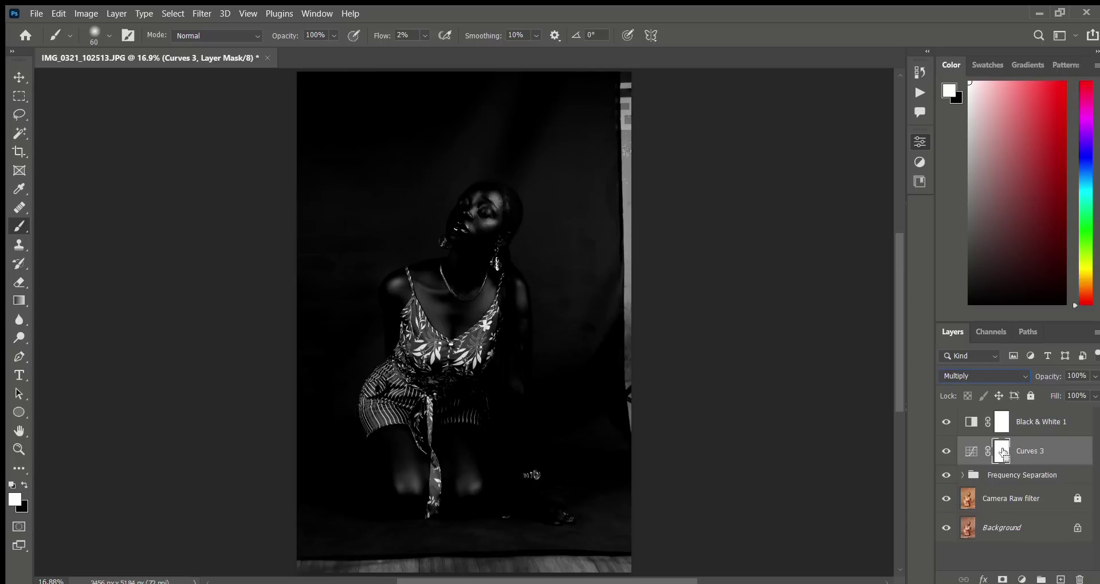
# - Hide the Frequency Separation group and invert the Curves 3 mask to black
pyautogui.click(946, 475)
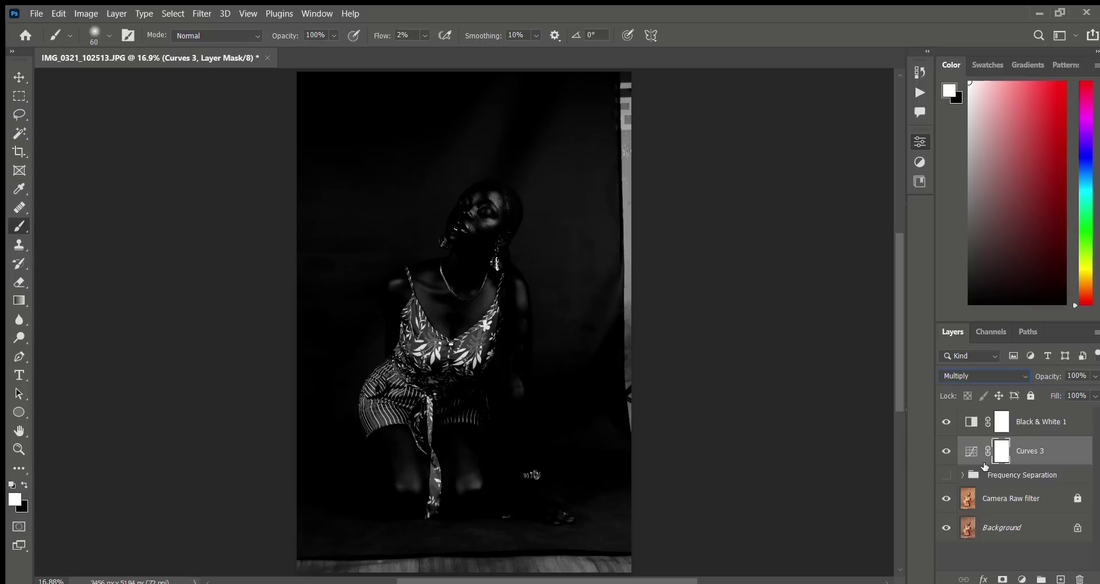
pyautogui.hotkey('ctrl', 'i')
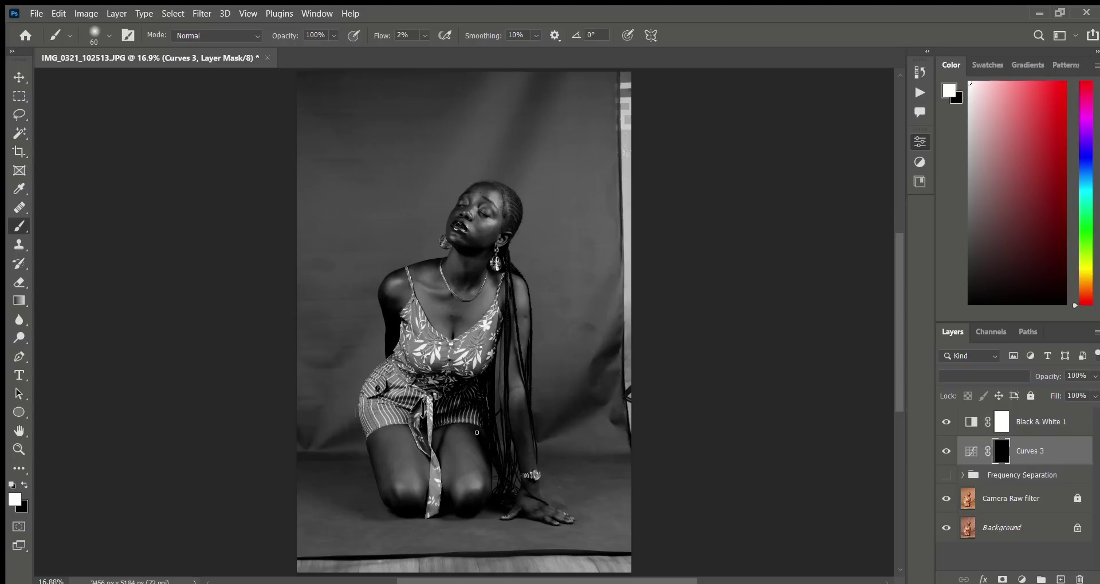
# - Paint the shadow areas of the face and neck into the Curves 3 mask, varying the brush size and finishing at 70
pyautogui.press(']')
pyautogui.press(']')
pyautogui.press(']')
pyautogui.hotkey('ctrl', '+')
pyautogui.hotkey('ctrl', '+')
pyautogui.hotkey('ctrl', '+')
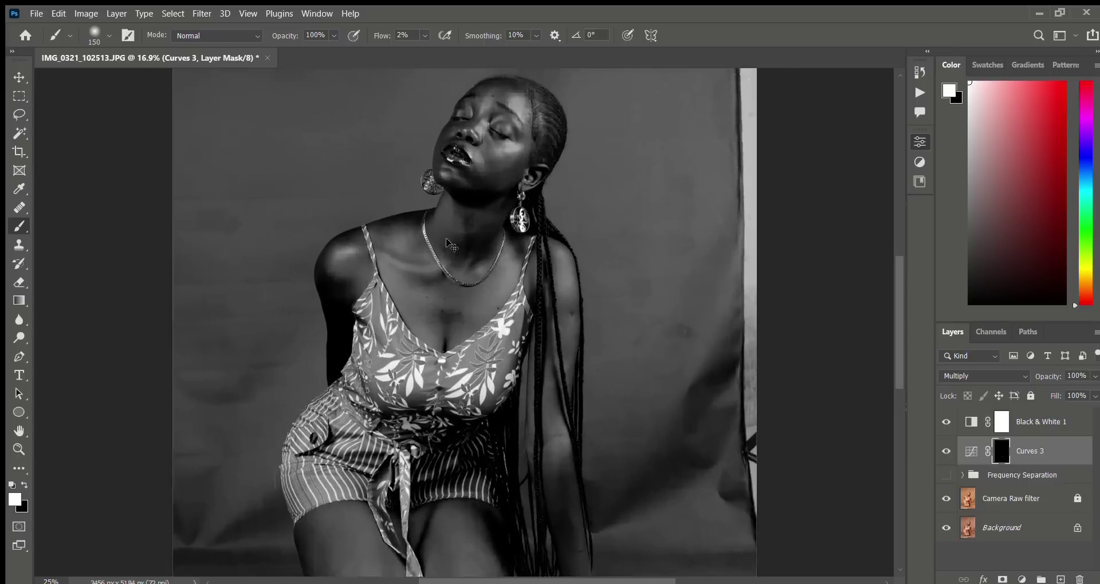
pyautogui.hotkey('ctrl', '+')
pyautogui.scroll(5, 486, 193)
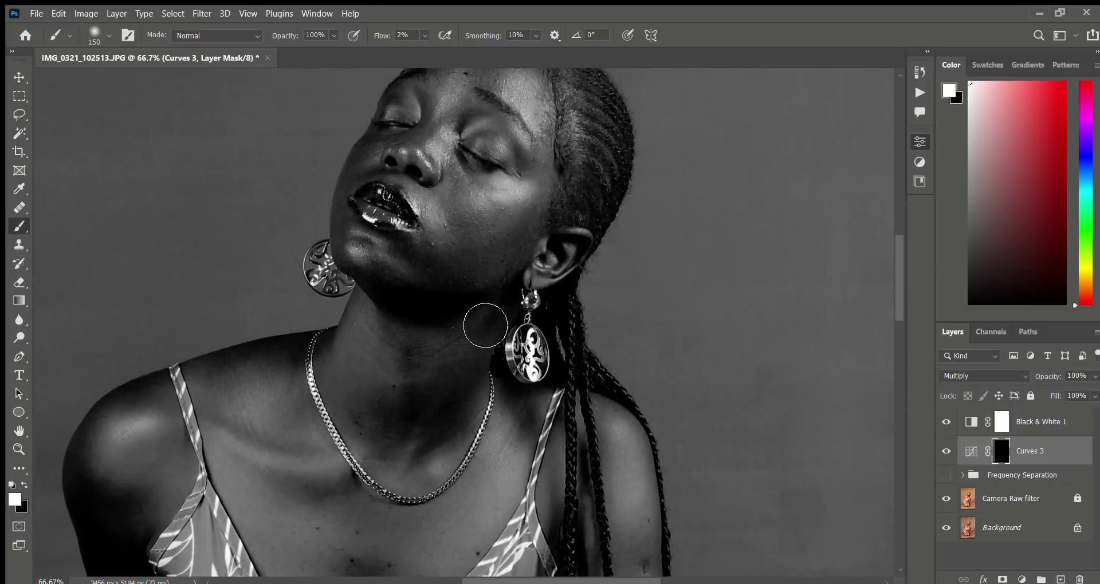
pyautogui.press('[')
pyautogui.press('[')
pyautogui.press('[')
pyautogui.press('[')
pyautogui.press('[')
pyautogui.press('[')
pyautogui.press('[')
pyautogui.press('[')
pyautogui.press('[')
pyautogui.press('[')
pyautogui.press(']')
pyautogui.press(']')
pyautogui.press(']')
pyautogui.press(']')
pyautogui.press(']')
pyautogui.press(']')
pyautogui.press(']')
pyautogui.press(']')
pyautogui.press(']')
pyautogui.press(']')
pyautogui.press(']')
pyautogui.press('[')
pyautogui.press('[')
pyautogui.press('[')
pyautogui.press('[')
pyautogui.moveTo(404, 145); pyautogui.dragTo(395, 196)
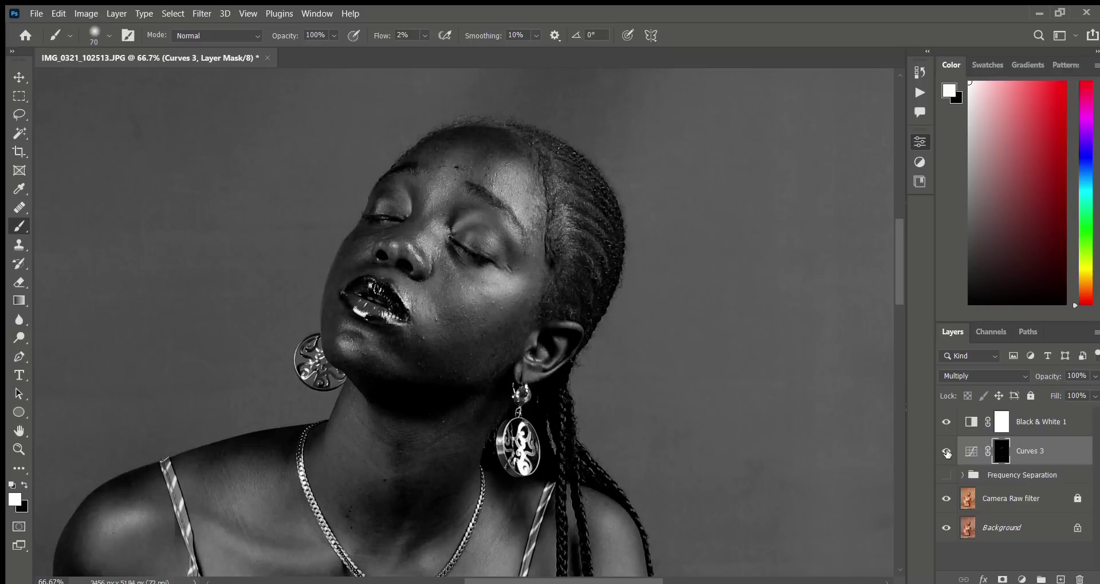
# - Hide the Black & White 1 layer and toggle Curves 3 to compare the facial shadows in colour
pyautogui.click(946, 423)
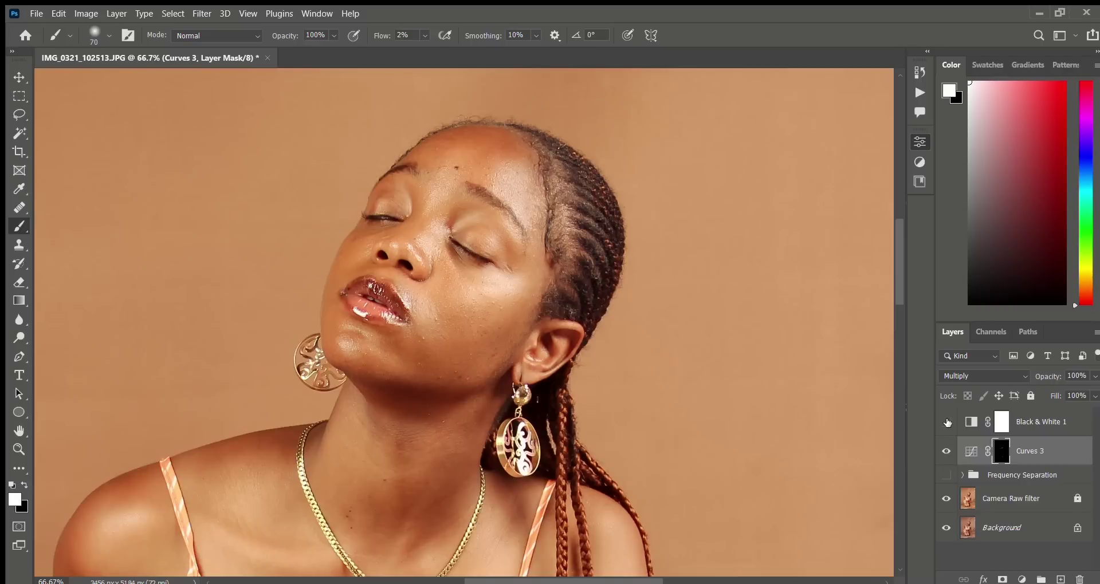
pyautogui.click(947, 450)
pyautogui.click(947, 449)
pyautogui.click(948, 449)
pyautogui.click(947, 450)
# - Fit the portrait in view, turn the Frequency Separation group back on and compare the image with and without Curves 3
pyautogui.hotkey('ctrl', '0')
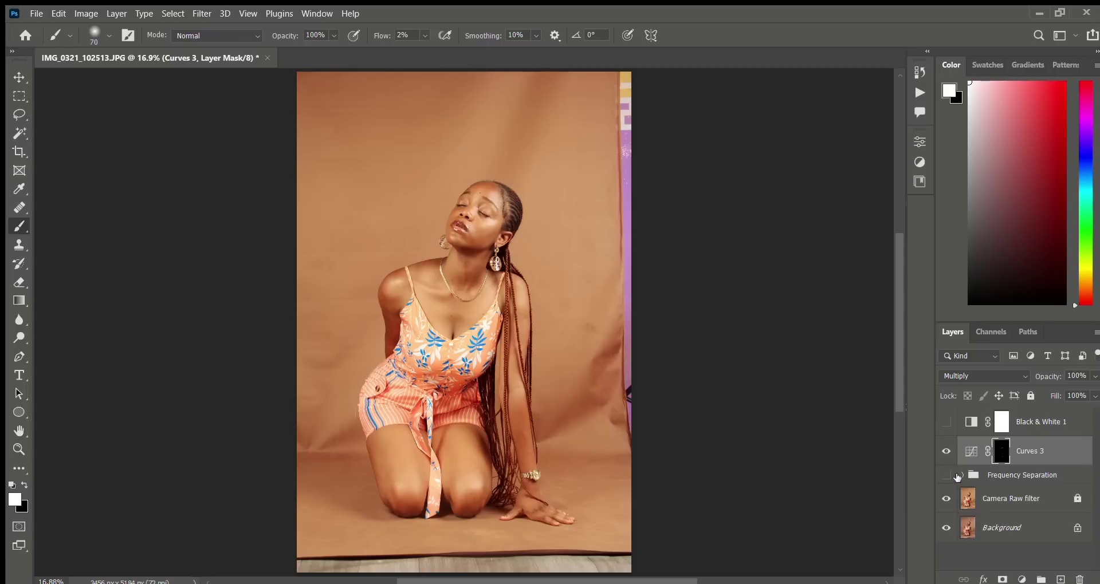
pyautogui.click(947, 476)
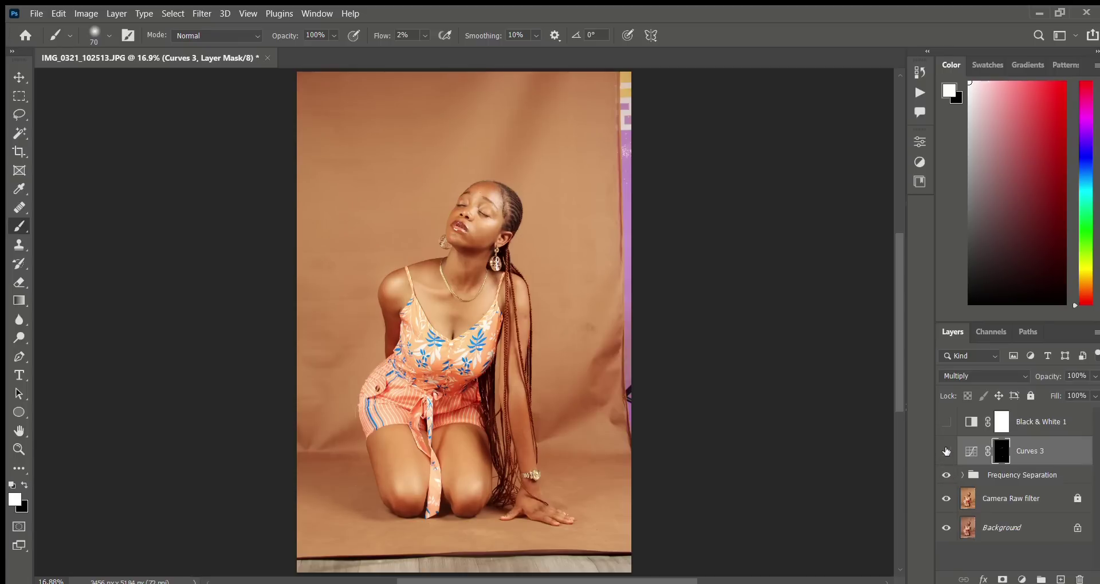
pyautogui.click(947, 452)
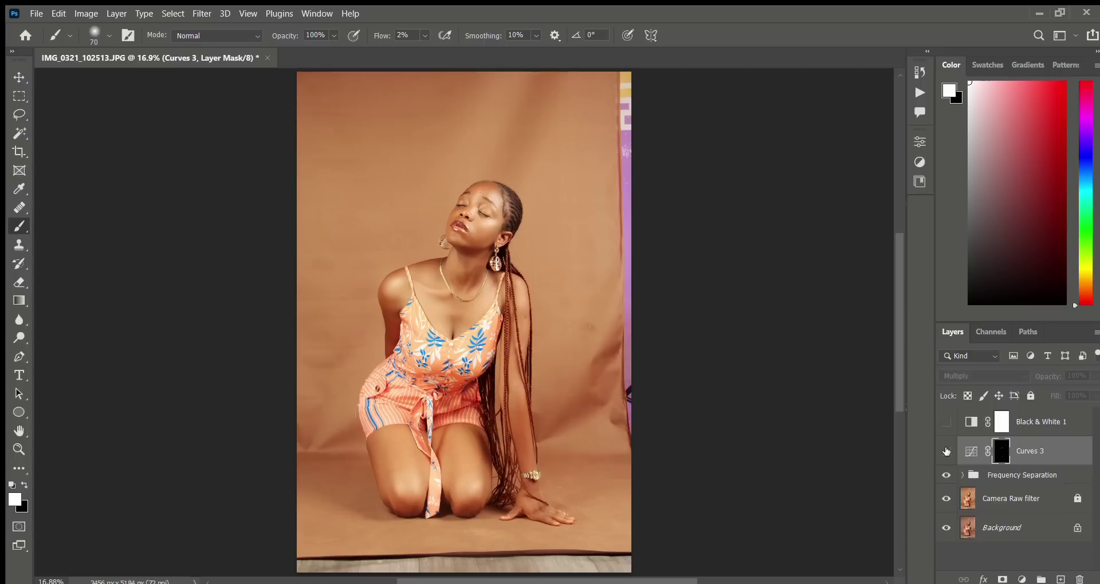
pyautogui.click(947, 452)
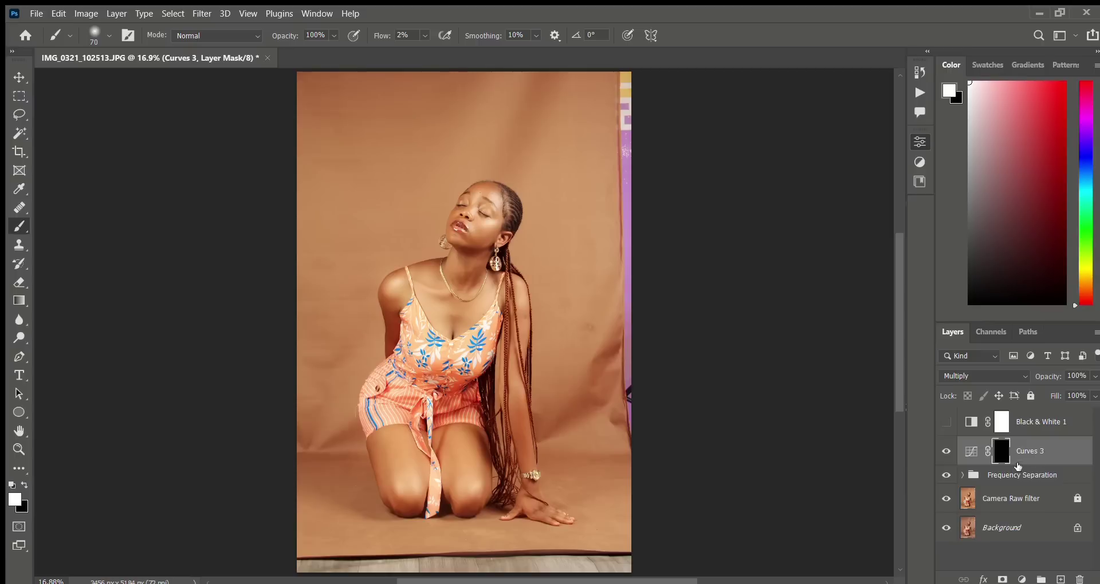
# - Turn on the Black & White 1 layer and lower its opacity to 11%
pyautogui.click(948, 423)
pyautogui.click(1051, 423)
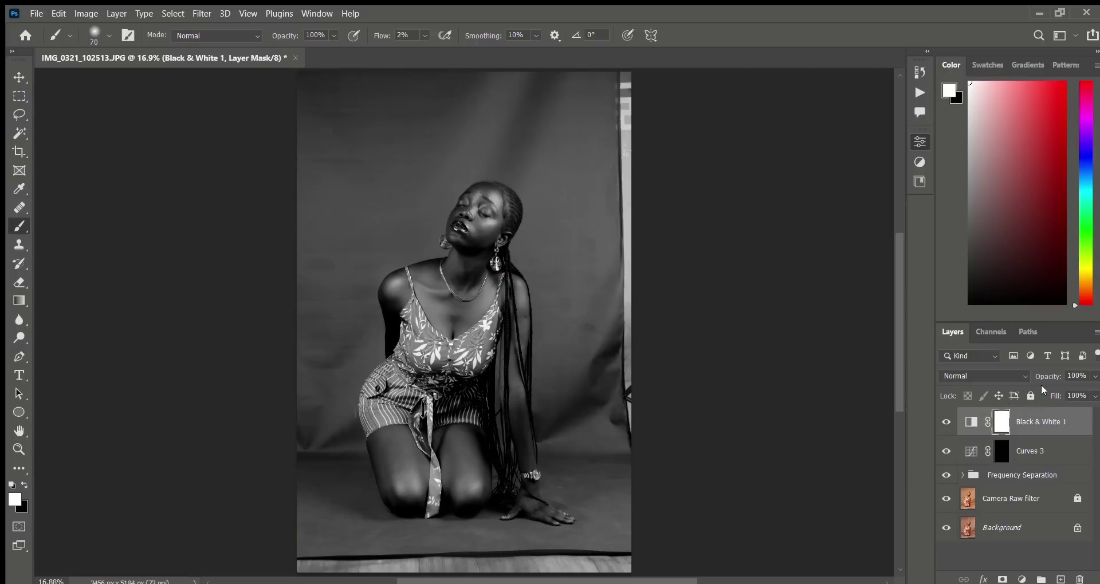
pyautogui.moveTo(1057, 375); pyautogui.dragTo(545, 400)
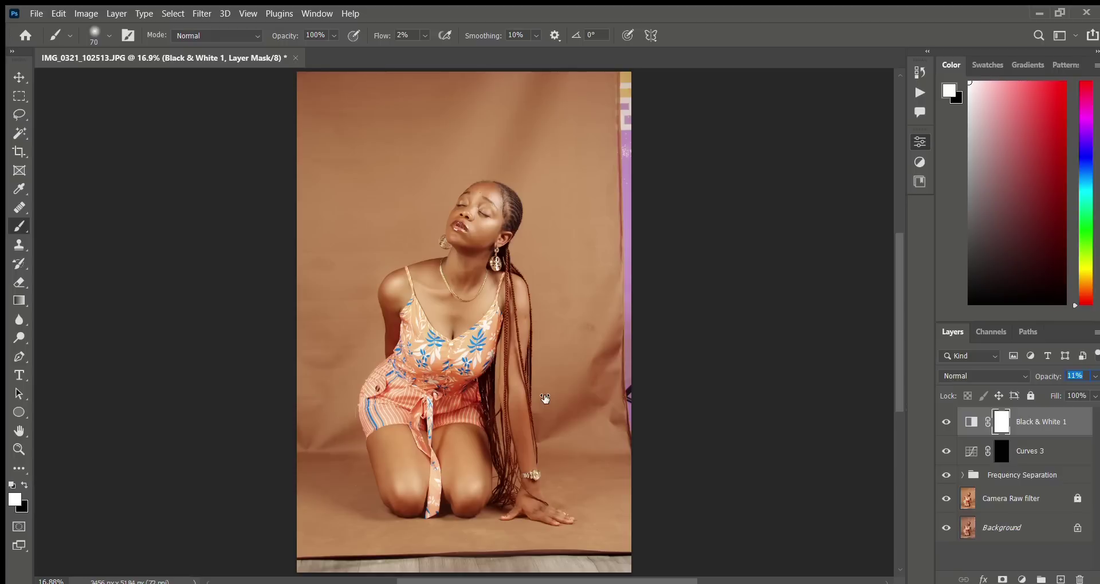
pyautogui.moveTo(545, 400); pyautogui.dragTo(545, 399)
# - Add Selective Color, Color Balance and Curves adjustment layers above Black & White 1 to grade the portrait's colours
pyautogui.click(1021, 579)
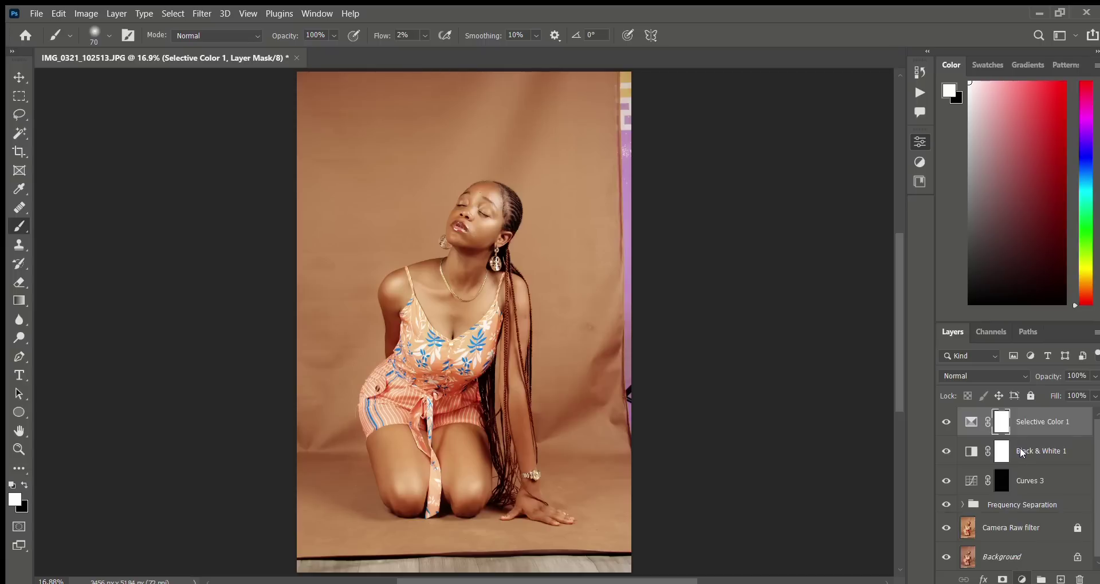
pyautogui.hotkey('ctrl', 'b')
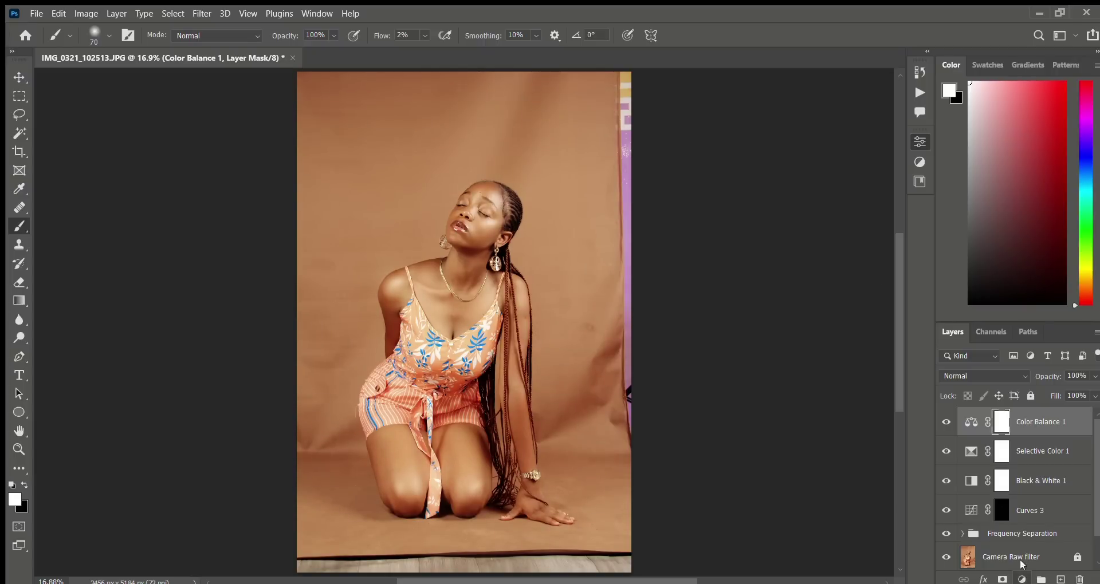
pyautogui.press('F2')
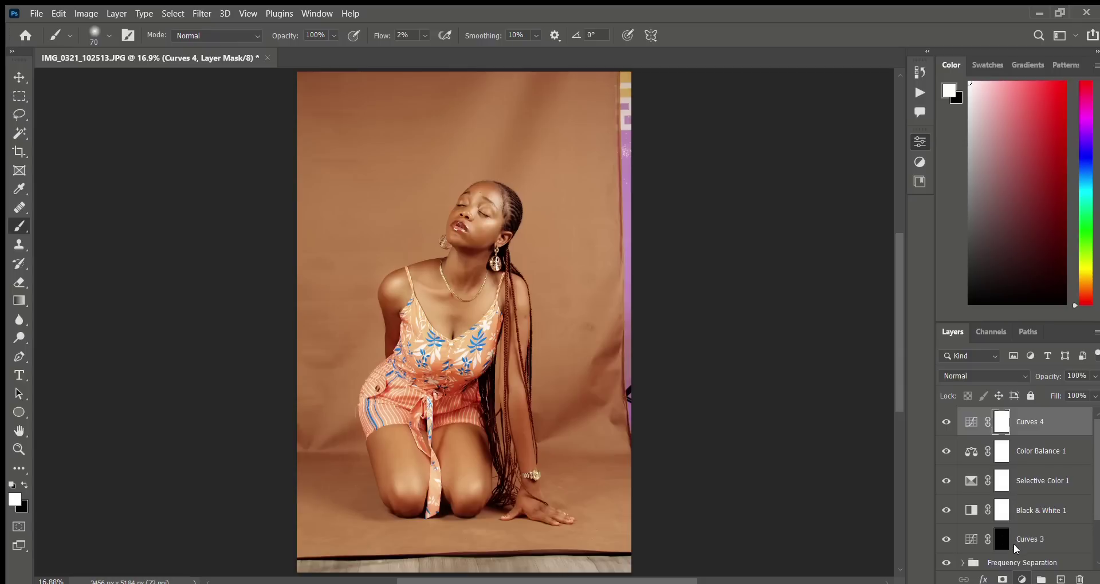
# - Add a Gradient Map adjustment layer above Curves 4 with a warm brown-to-peach gradient
pyautogui.press('F2')
pyautogui.press('i')
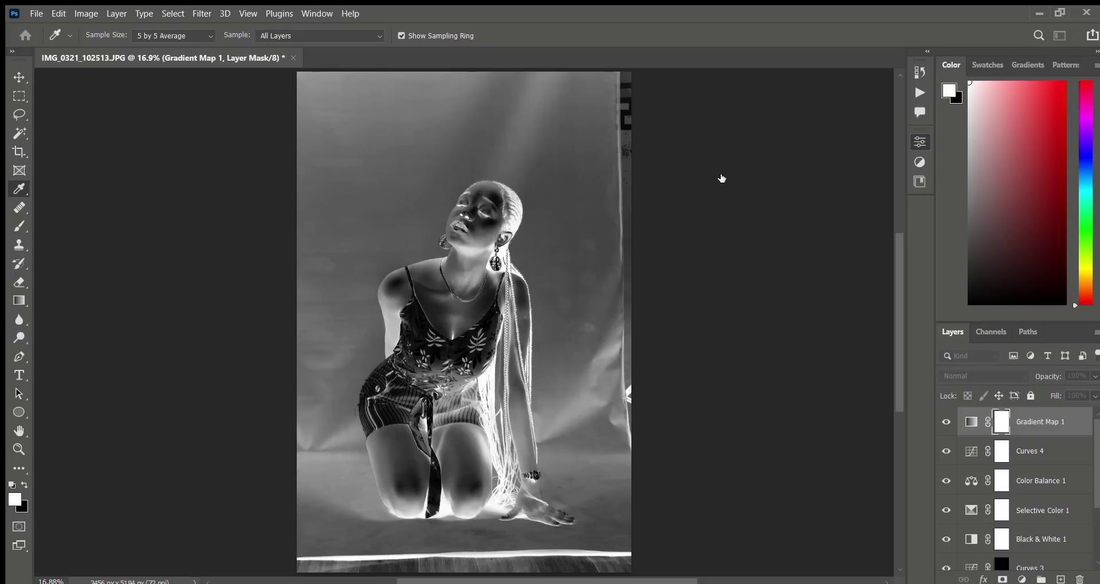
pyautogui.hotkey('ctrl', 'z')
pyautogui.press('b')
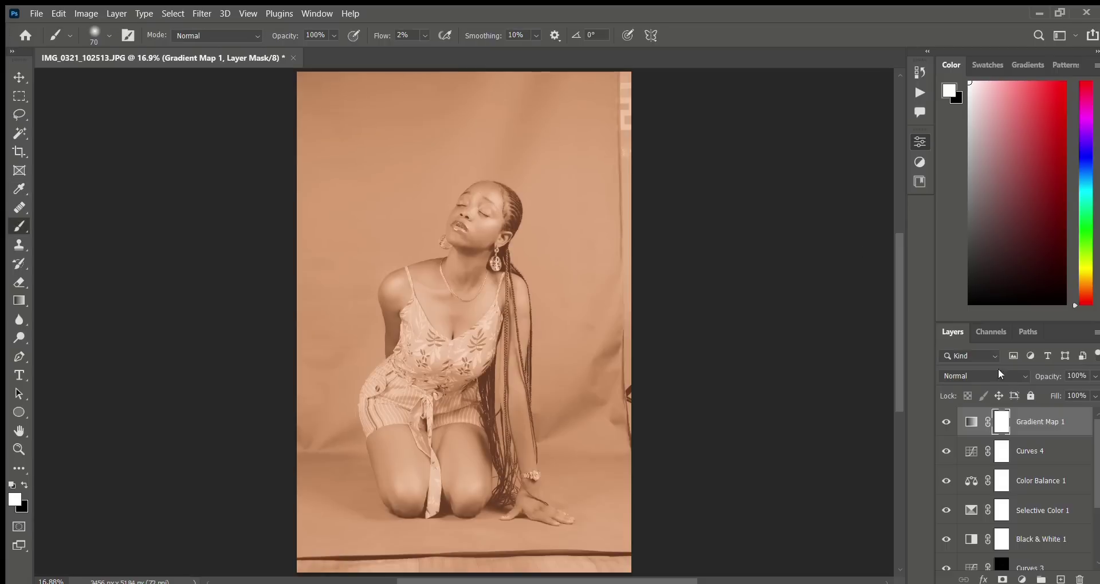
# - Set the Gradient Map 1 layer's blend mode to Soft Light
pyautogui.scroll(-6, 999, 372)
pyautogui.press('Down')
pyautogui.press('Down')
pyautogui.press('Down')
pyautogui.press('Down')
pyautogui.press('Down')
pyautogui.press('Down')
pyautogui.press('Down')
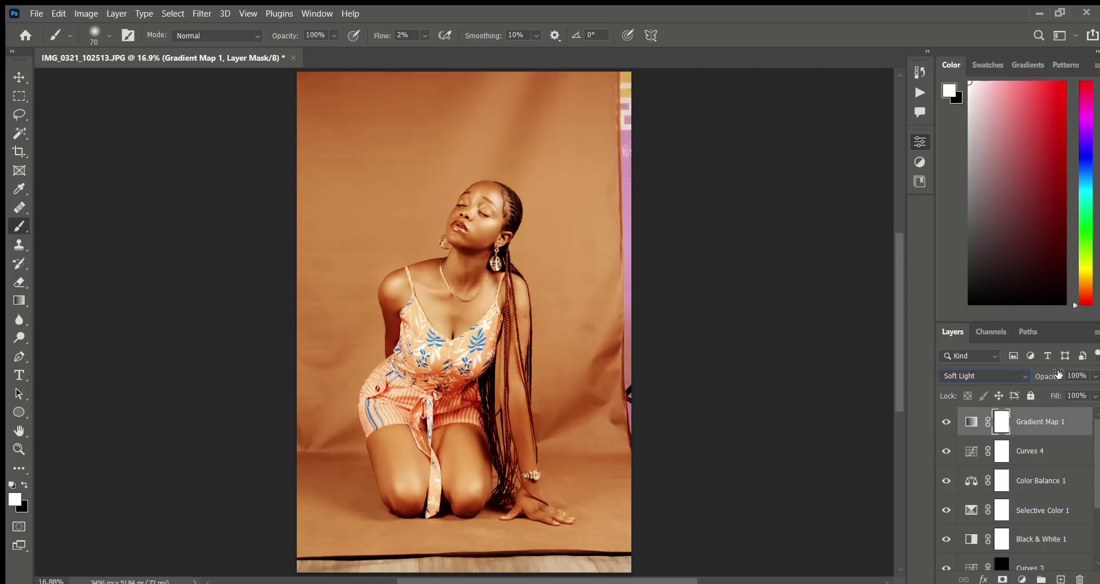
# - Adjust the advanced blending of Gradient Map 1 and compare the portrait with and without that layer
pyautogui.click(1077, 419)
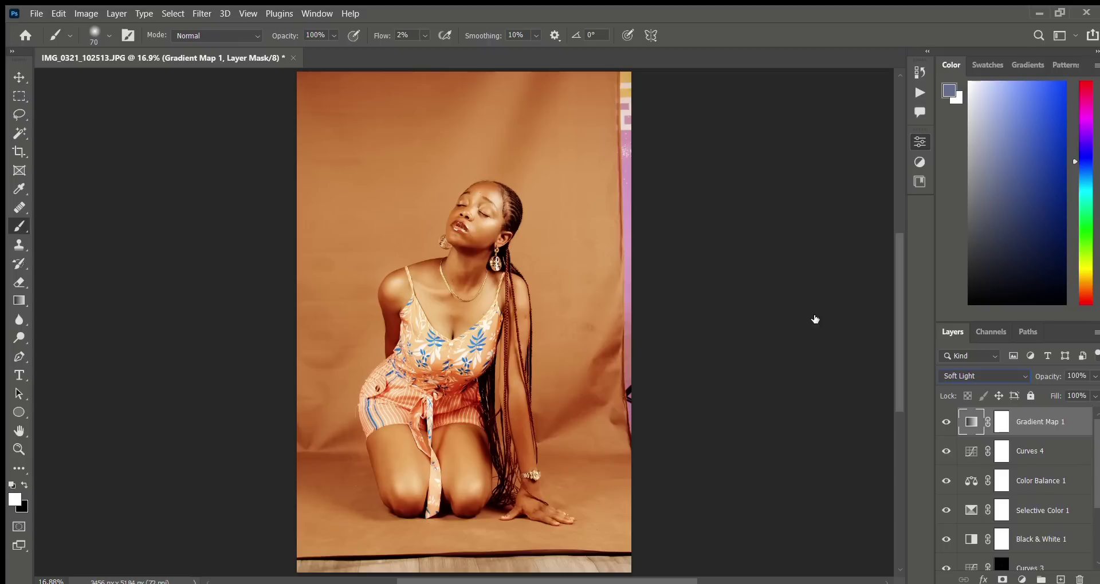
pyautogui.press('h')
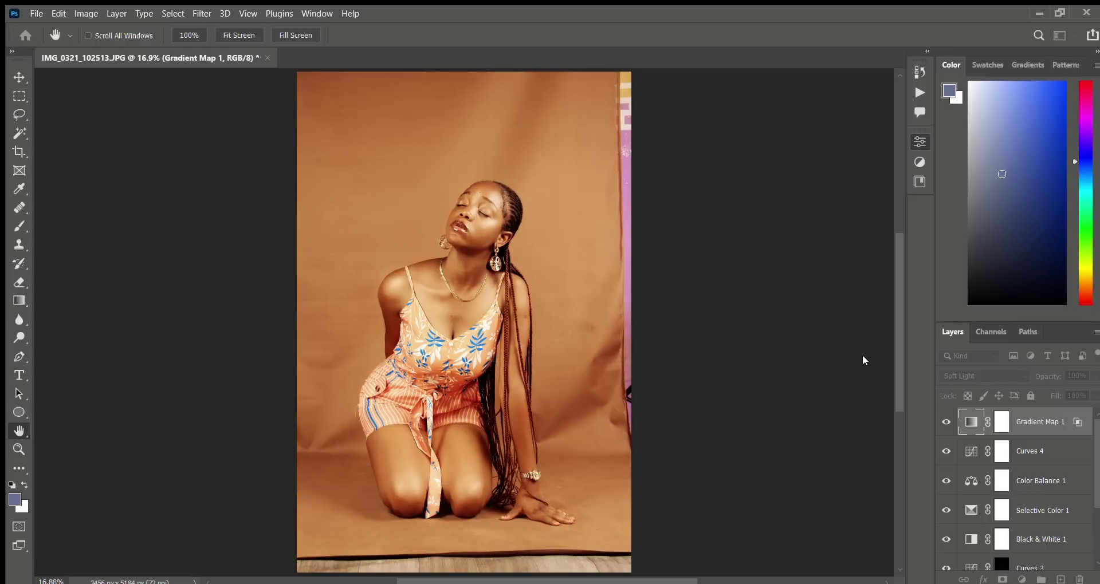
pyautogui.press('b')
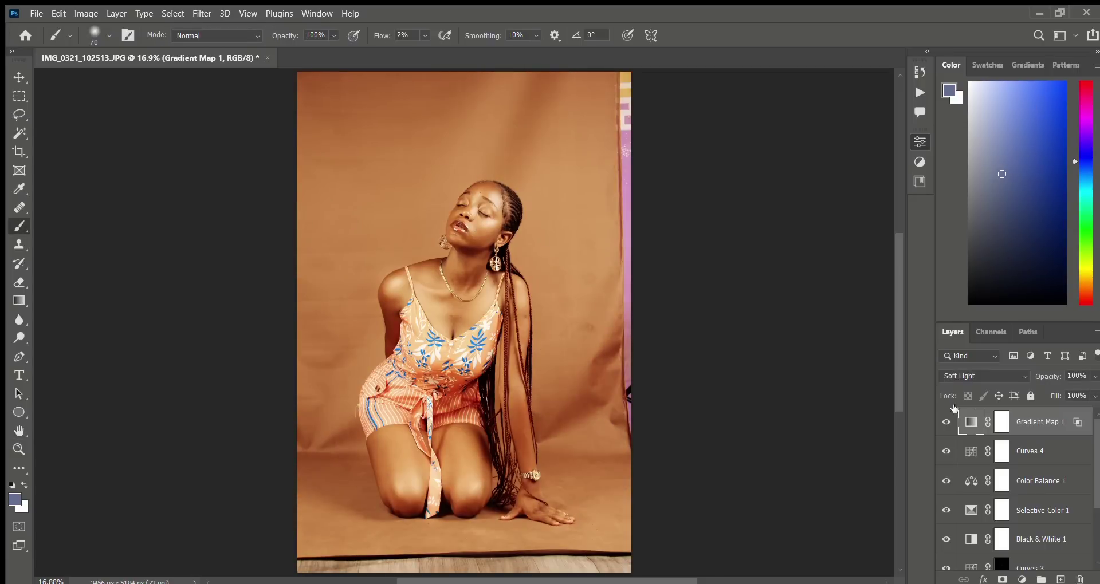
pyautogui.click(946, 423)
pyautogui.click(946, 422)
pyautogui.click(946, 423)
pyautogui.click(947, 422)
pyautogui.click(946, 422)
pyautogui.click(946, 422)
# - Reduce the opacity of Gradient Map 1 and add another Curves adjustment layer above it
pyautogui.moveTo(1049, 376); pyautogui.dragTo(378, 394)
pyautogui.moveTo(378, 394); pyautogui.dragTo(378, 394)
pyautogui.hotkey('ctrl', 'm')
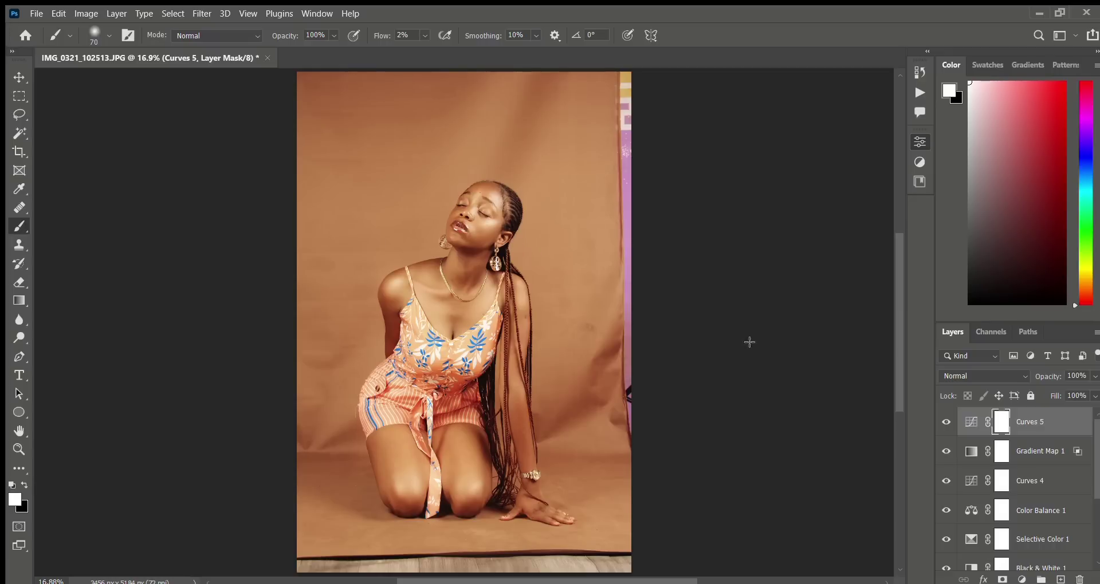
# - Group the adjustment layers from Curves 5 down to Black & White 1 and name the group SImple CR
pyautogui.click(1028, 423)
pyautogui.scroll(-3, 1046, 471)
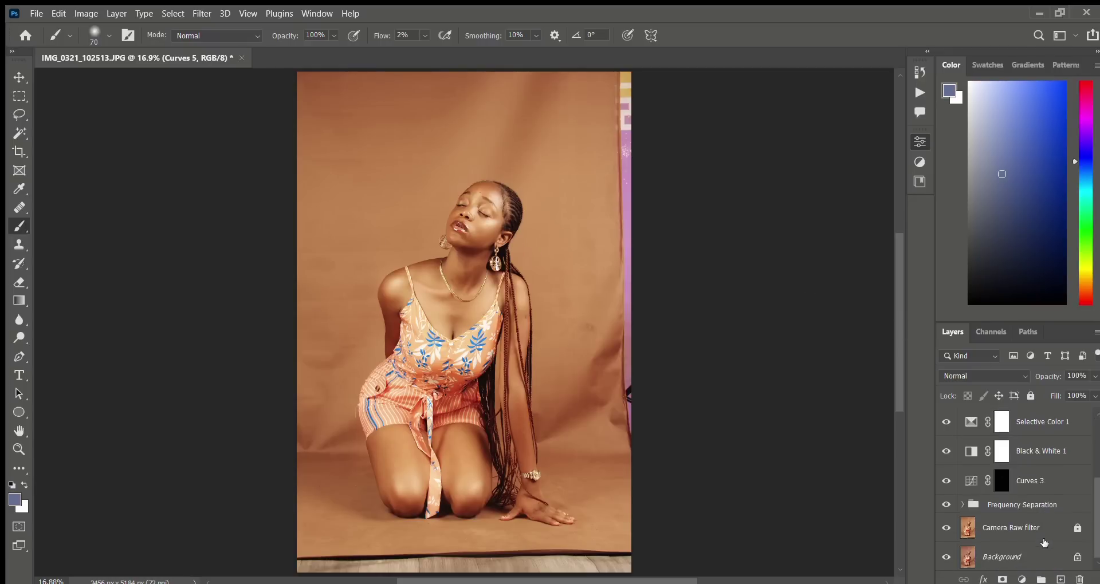
pyautogui.keyDown('shift'); pyautogui.click(1032, 450); pyautogui.keyUp('shift')
pyautogui.hotkey('ctrl', 'g')
pyautogui.doubleClick(1002, 416)
pyautogui.write('SImple')
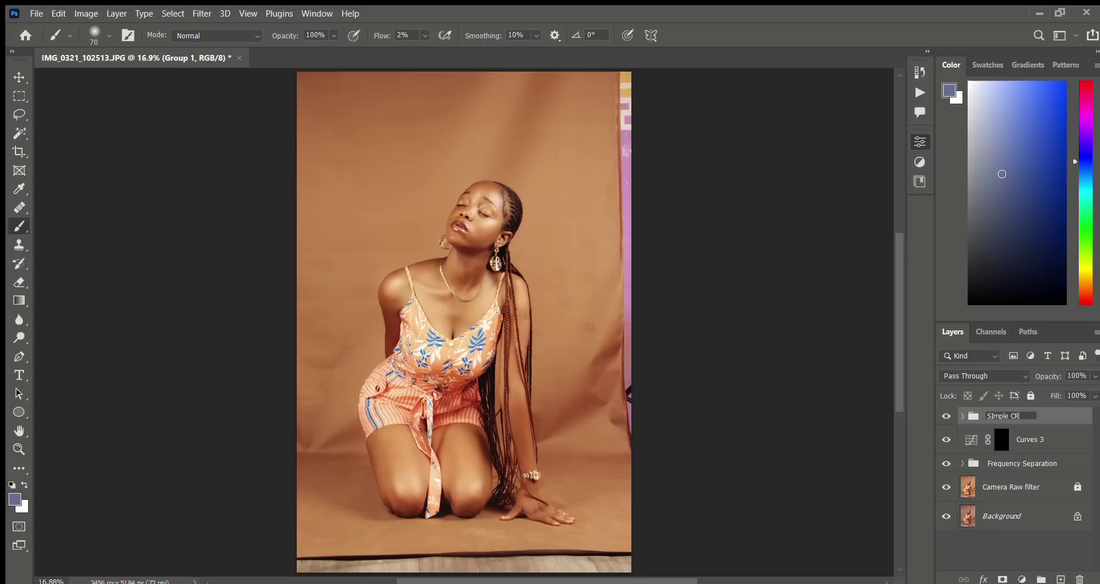
pyautogui.write(' CR')
pyautogui.press('Return')
# - Toggle the SImple CR group to compare the portrait with and without the colour grading
pyautogui.click(948, 415)
pyautogui.click(948, 415)
pyautogui.click(947, 415)
pyautogui.click(948, 416)
pyautogui.click(948, 415)
pyautogui.click(947, 416)
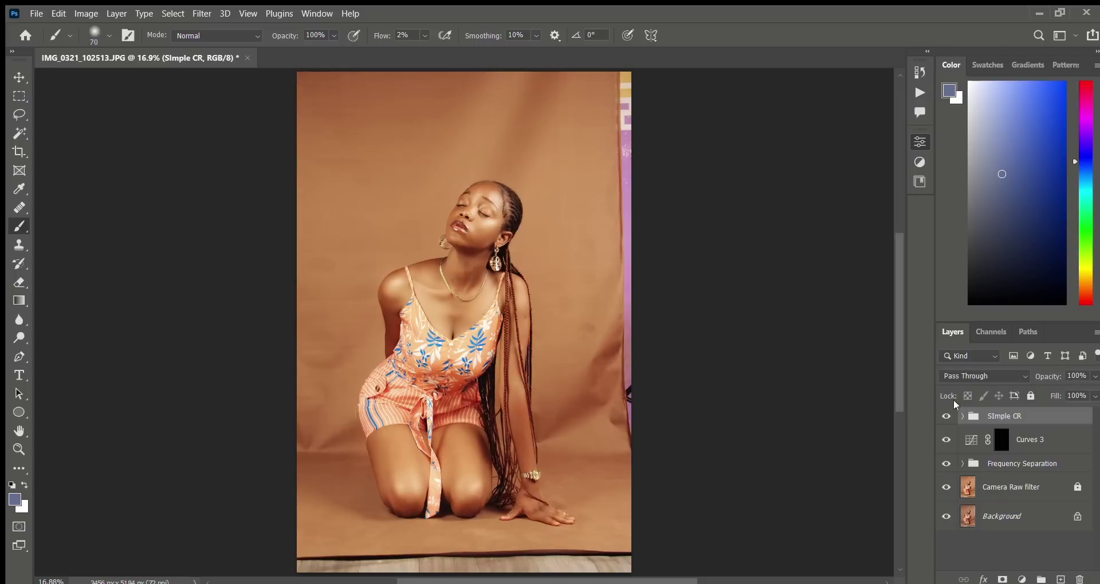
# - Hide the SImple CR group and stamp the visible layers into a new layer above Curves 3
pyautogui.click(1054, 446)
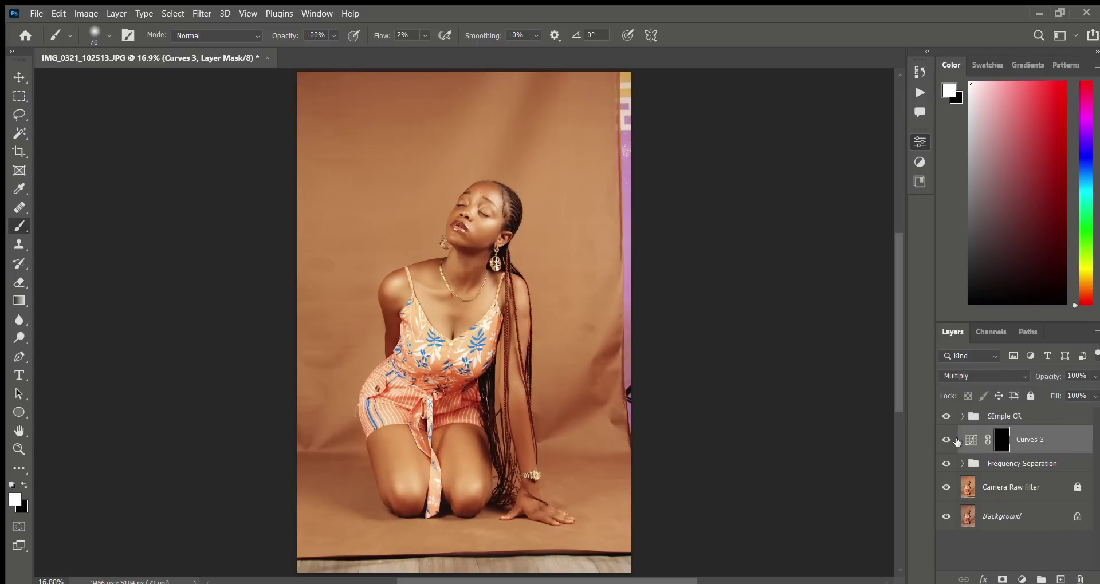
pyautogui.click(947, 416)
pyautogui.moveTo(1027, 446); pyautogui.dragTo(1035, 455)
pyautogui.hotkey('ctrl', 'alt', 'shift', 'e')
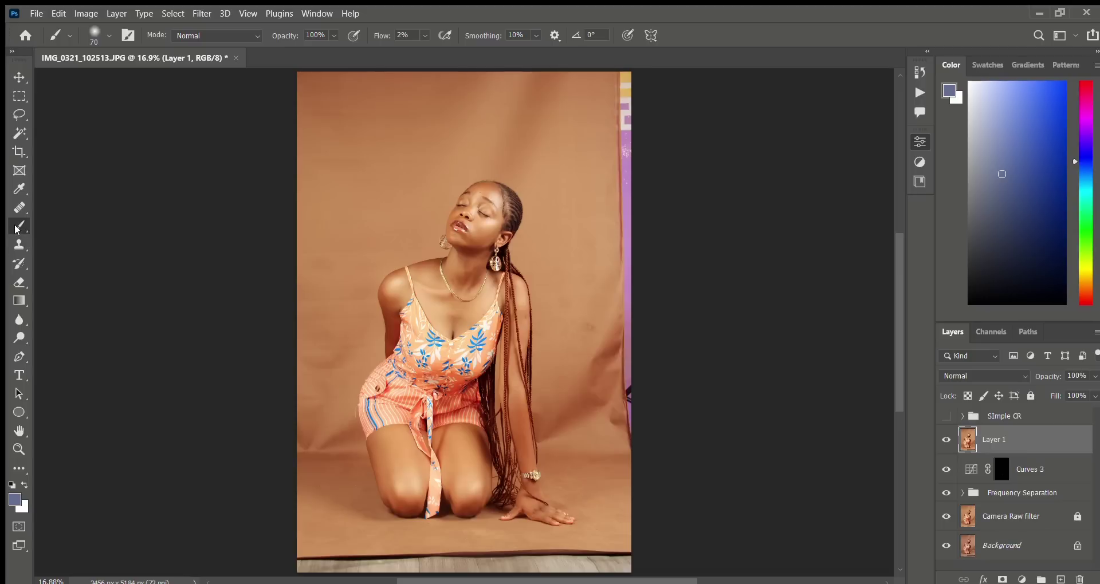
# - Select the kneeling woman on Layer 1 with the Object Selection tool
pyautogui.click(20, 134)
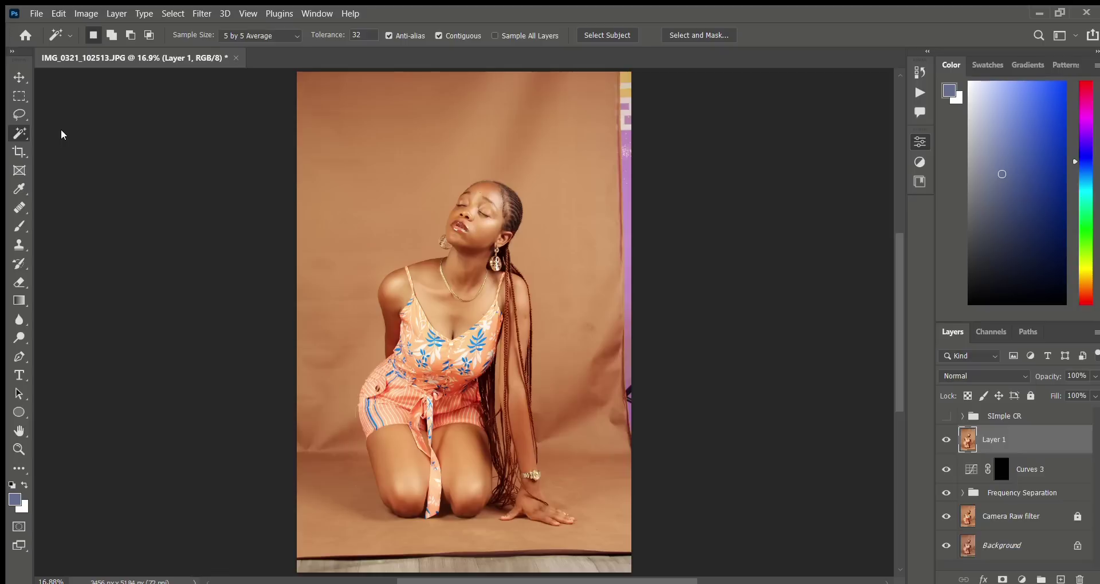
pyautogui.hotkey('shift', 'w')
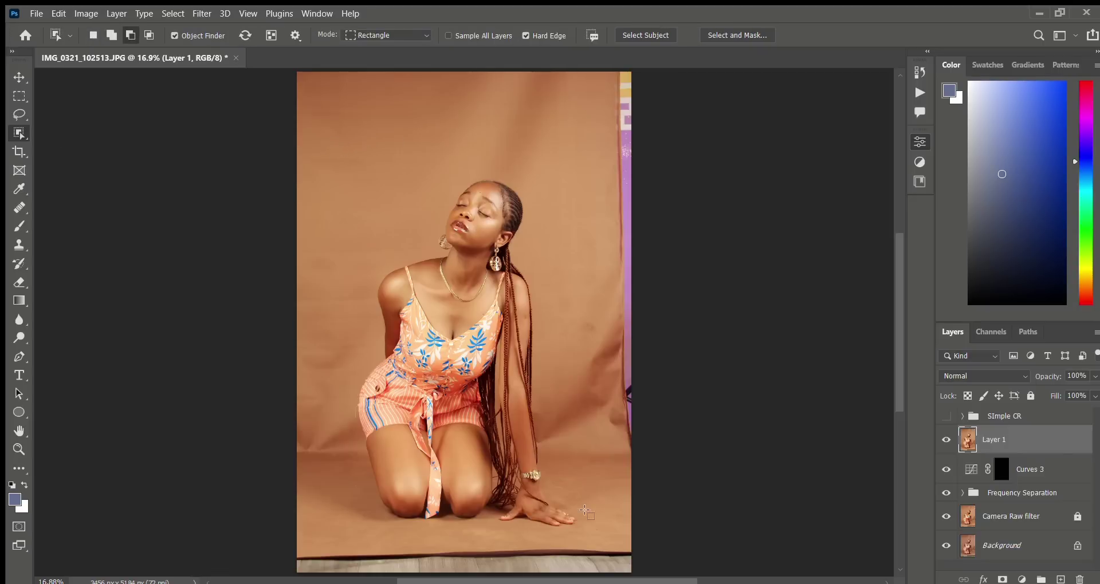
pyautogui.moveTo(586, 512); pyautogui.dragTo(591, 544)
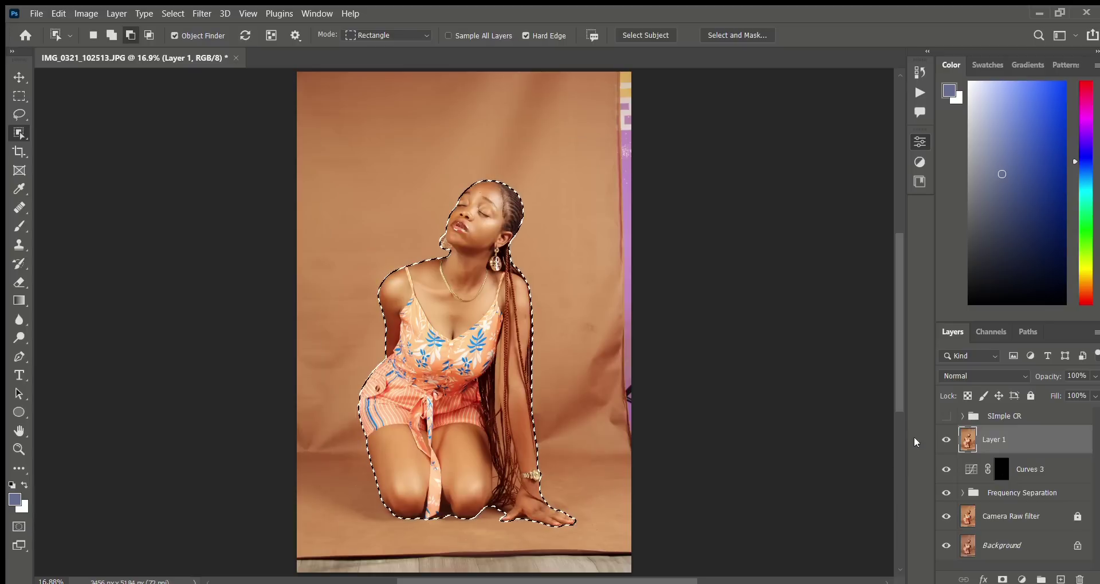
# - Hide Layer 1 and invert the selection so it covers the studio backdrop
pyautogui.click(946, 439)
pyautogui.press('q')
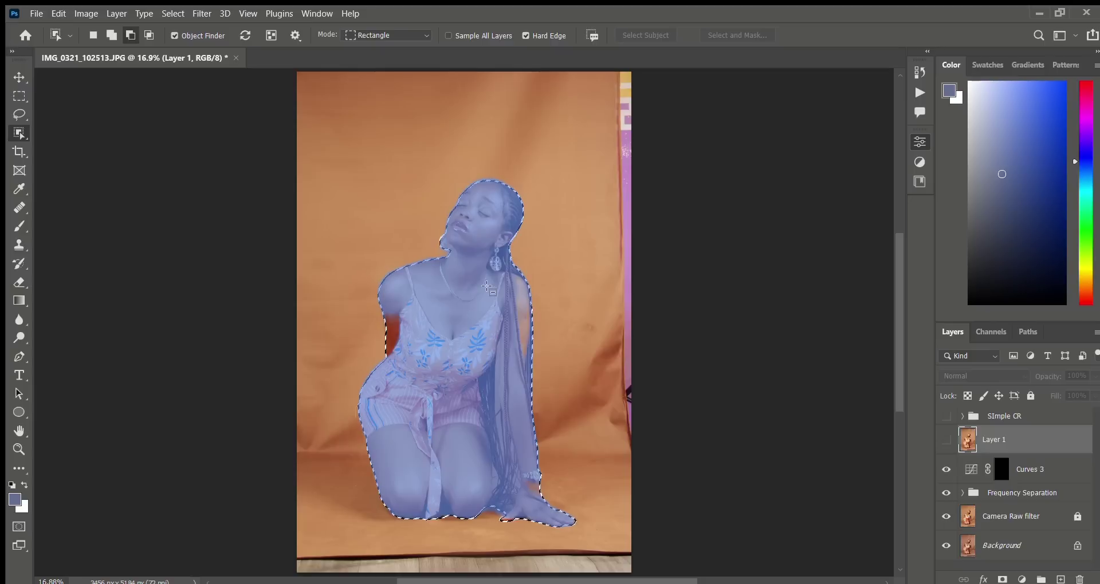
pyautogui.hotkey('ctrl', 'shift', 'i')
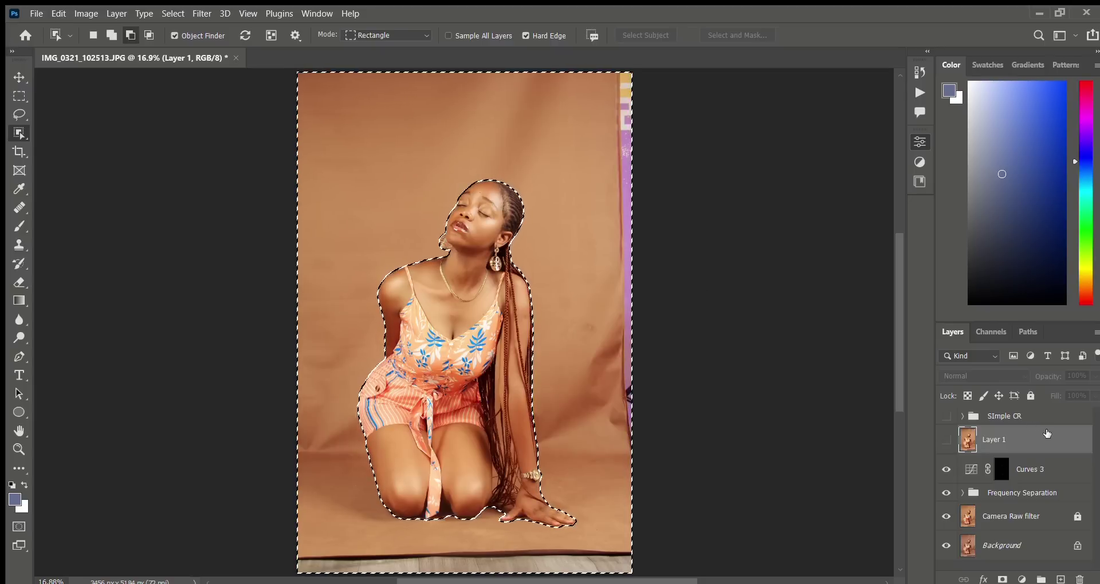
# - Expand the Frequency Separation group and make Low Frequency Edit the active layer
pyautogui.click(963, 493)
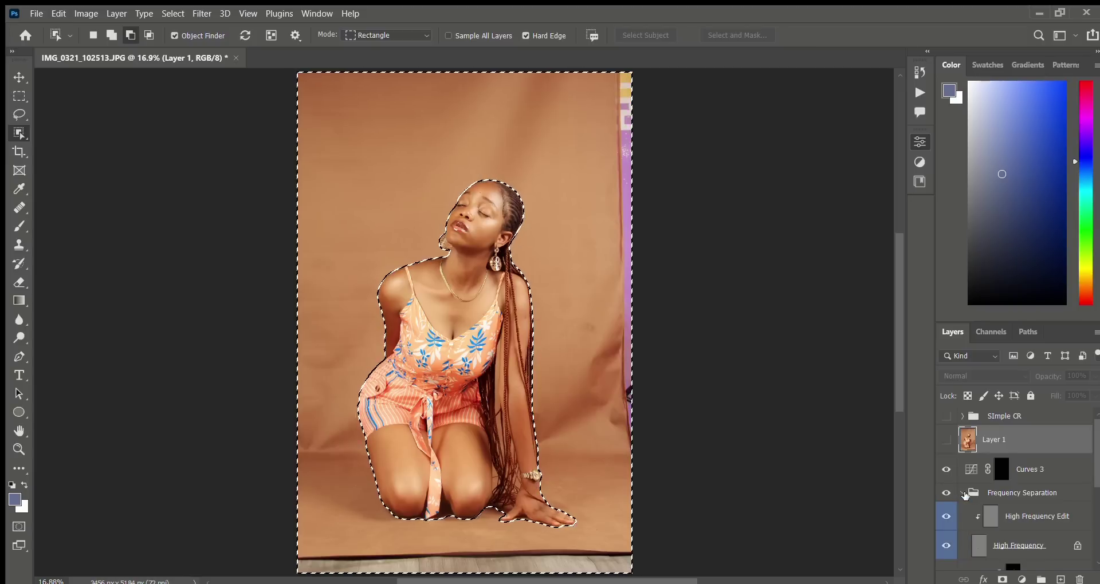
pyautogui.scroll(-2, 1022, 523)
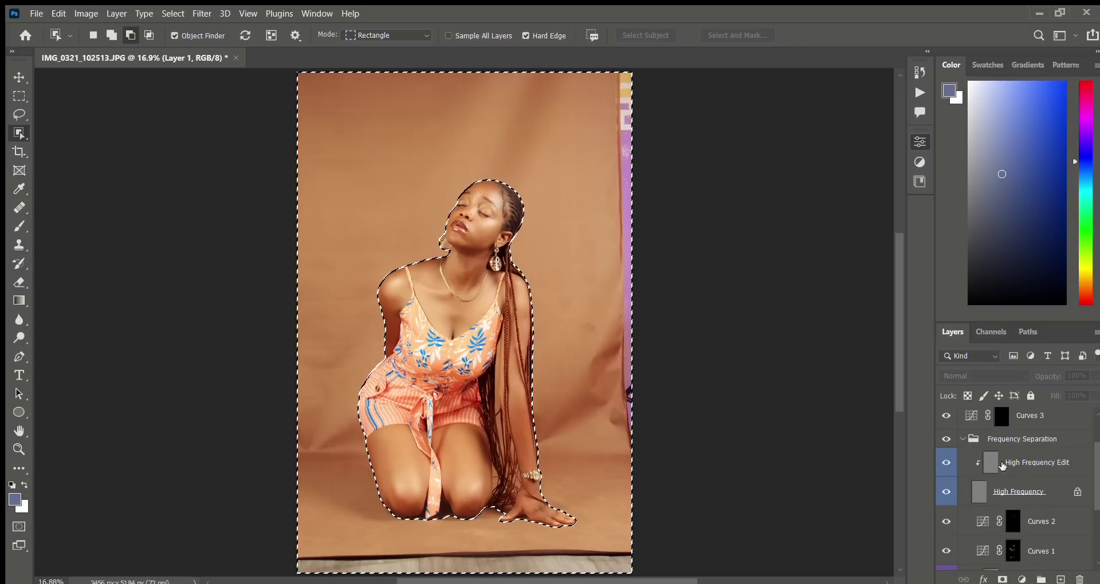
pyautogui.scroll(-3, 1003, 467)
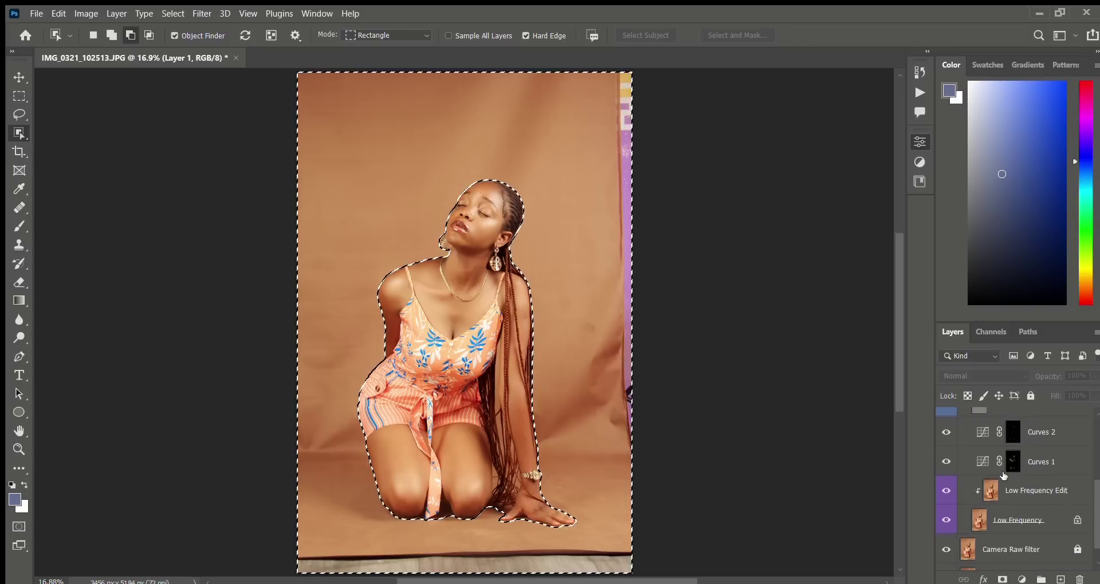
pyautogui.click(1018, 490)
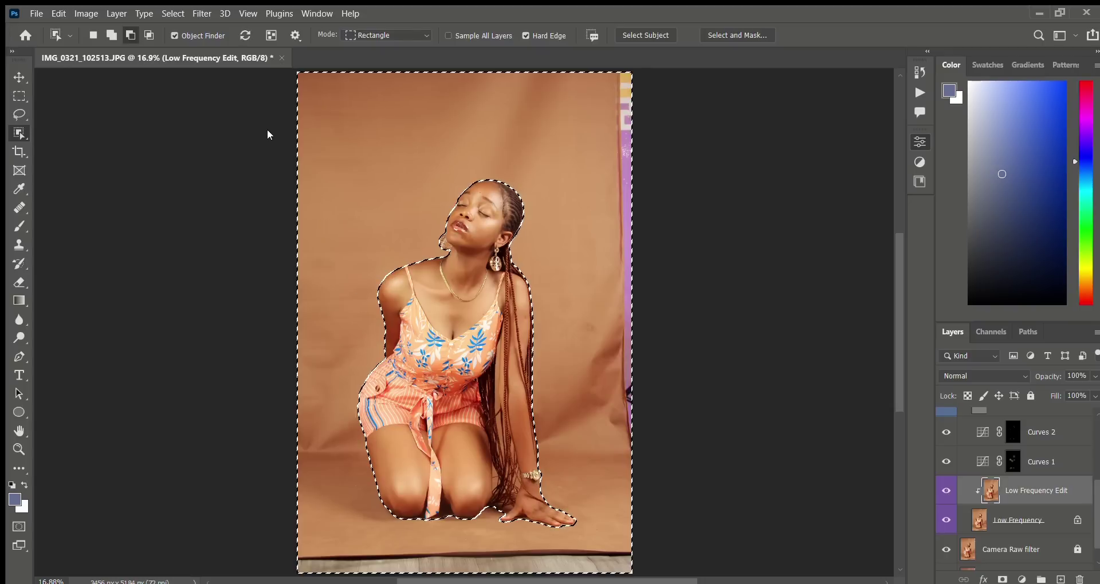
# - Try a strong blur filter on the selected backdrop of the Low Frequency Edit layer
pyautogui.hotkey('ctrl', 'f')
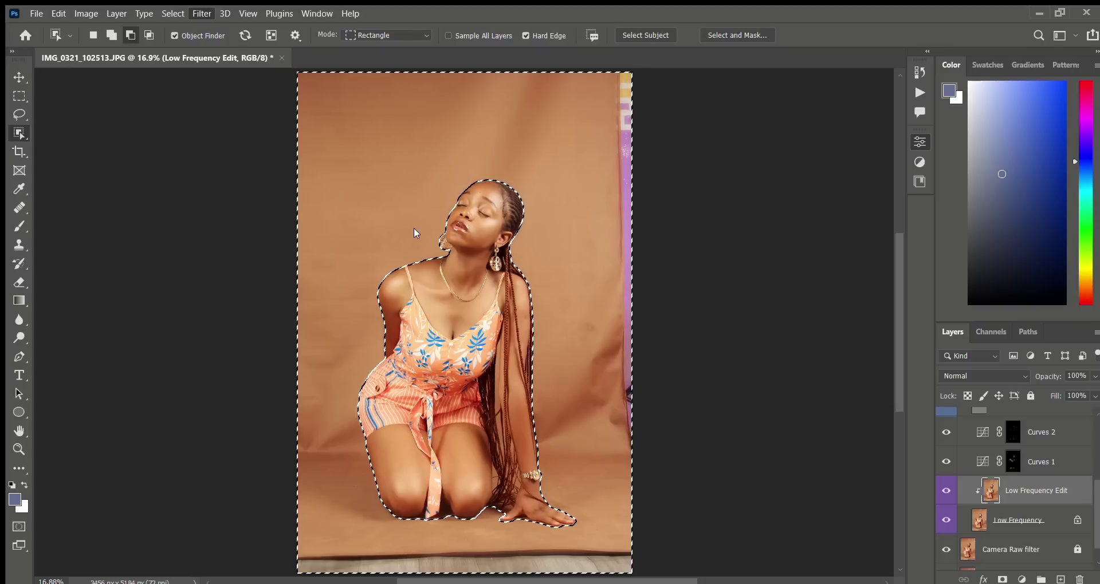
pyautogui.press('h')
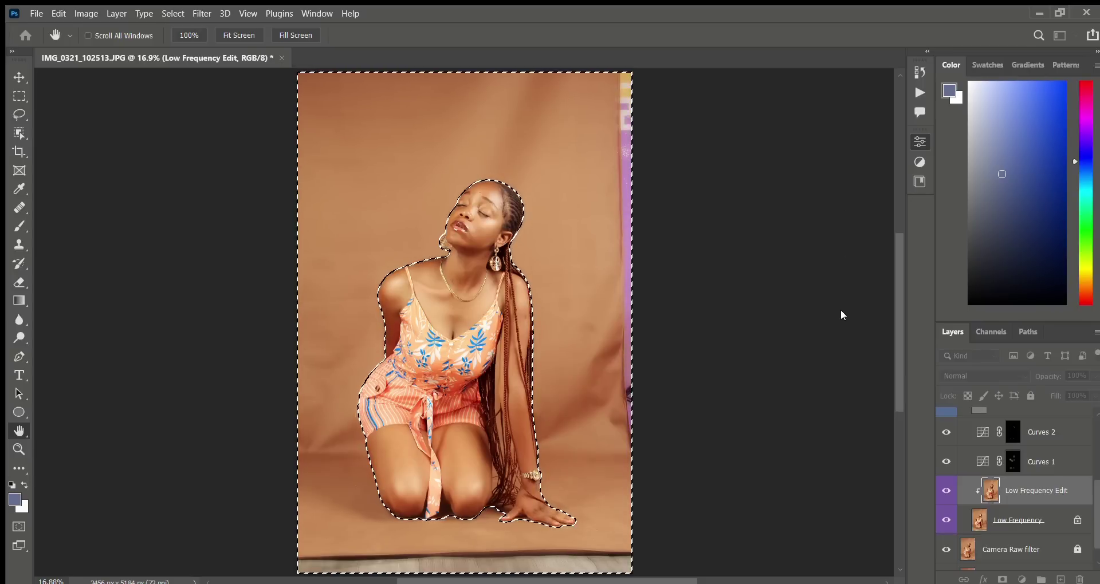
pyautogui.hotkey('ctrl', 'alt', 'f')
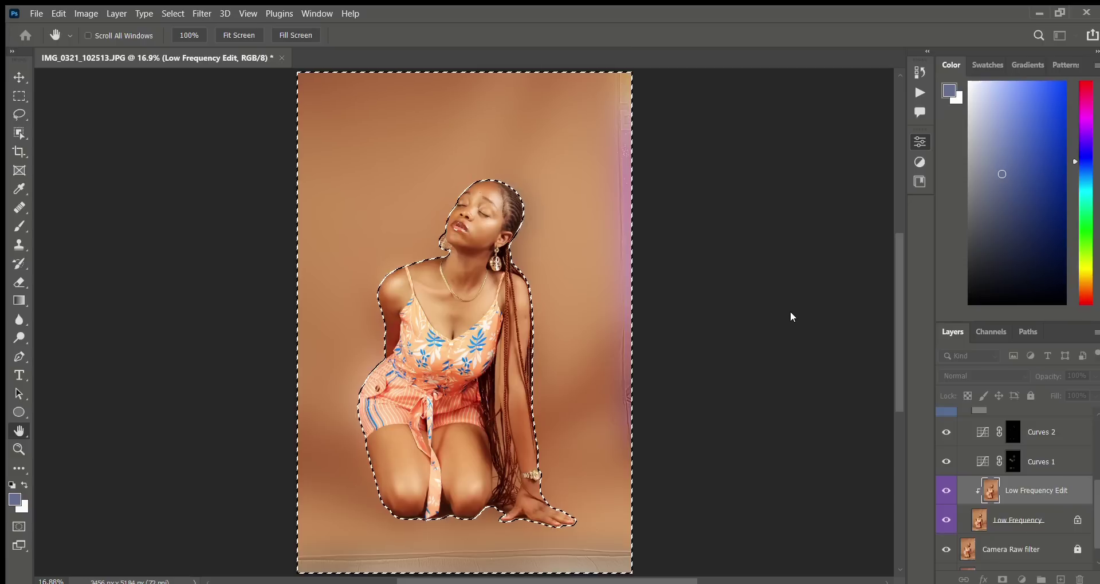
pyautogui.hotkey('ctrl', 'z')
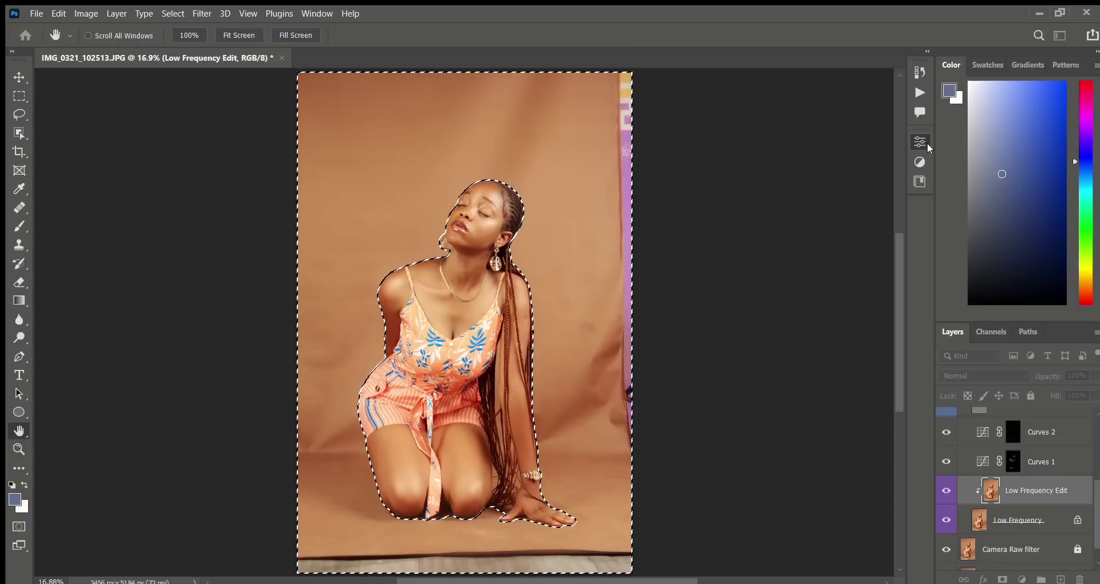
# - Blend away the backdrop folds on Low Frequency Edit with the Mixer Brush at 25% Wet, ending at brush size 200
pyautogui.press('i')
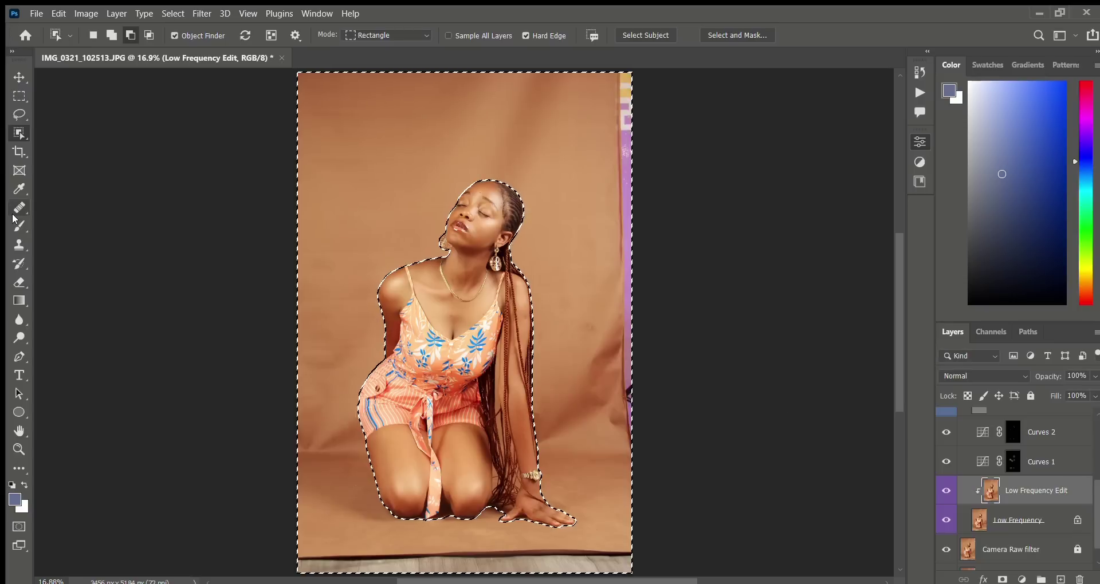
pyautogui.click(17, 227)
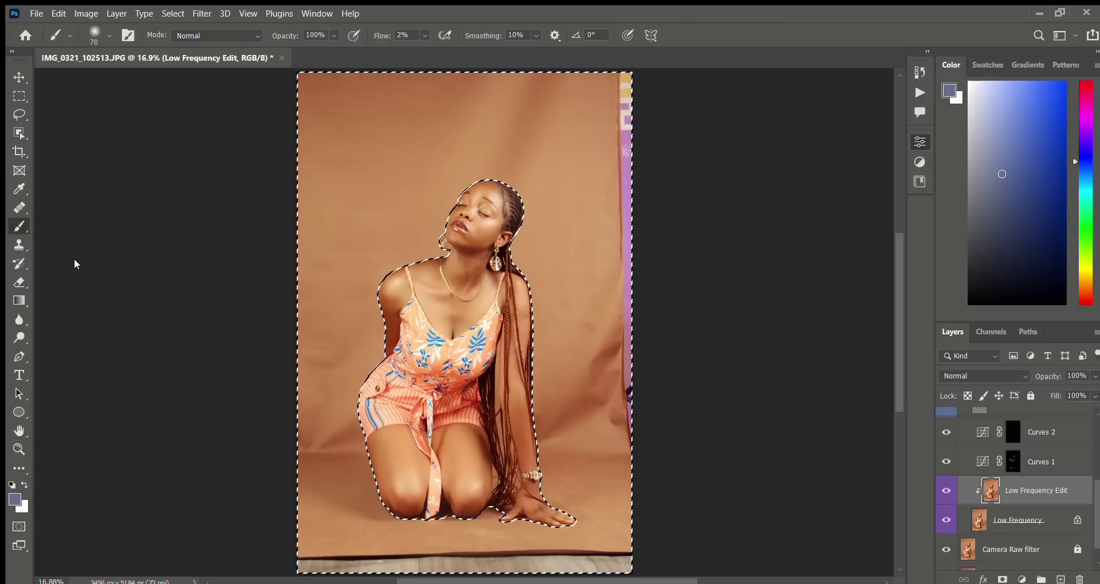
pyautogui.hotkey('shift', 'b')
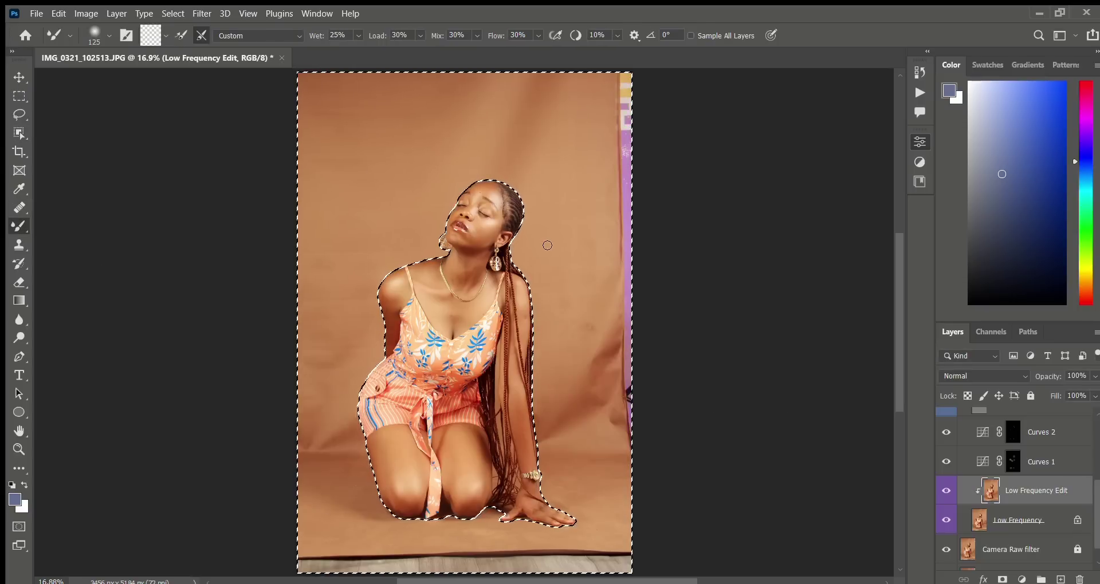
pyautogui.press('[')
pyautogui.press('[')
pyautogui.press('[')
pyautogui.press('[')
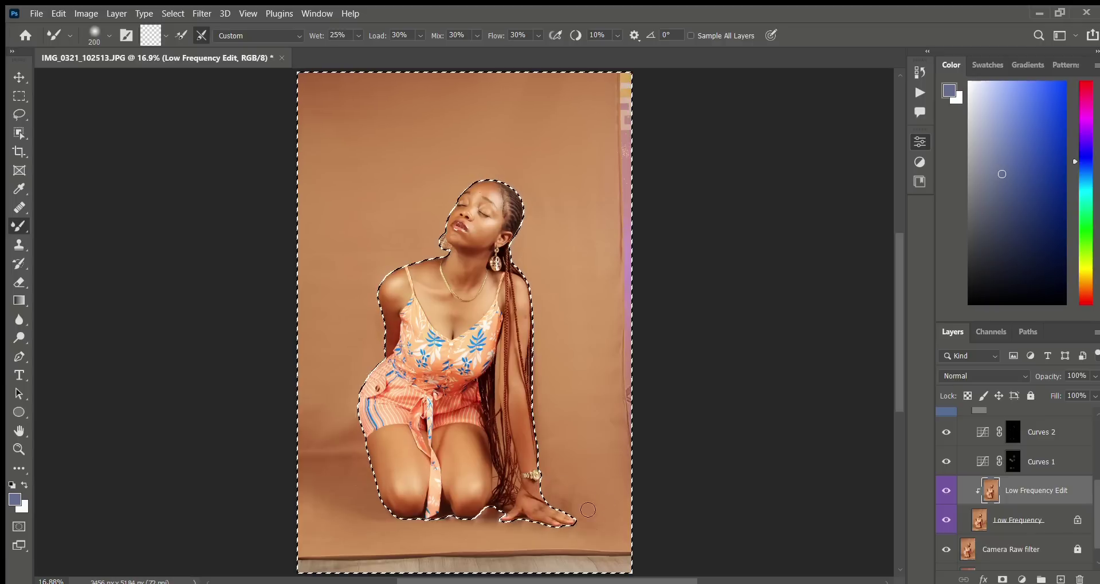
# - Blend the backdrop on Low Frequency Edit further with the Mixer Brush at size 500, and deselect
pyautogui.press(']')
pyautogui.press(']')
pyautogui.press(']')
pyautogui.press(']')
pyautogui.press(']')
pyautogui.press(']')
pyautogui.press(']')
pyautogui.press(']')
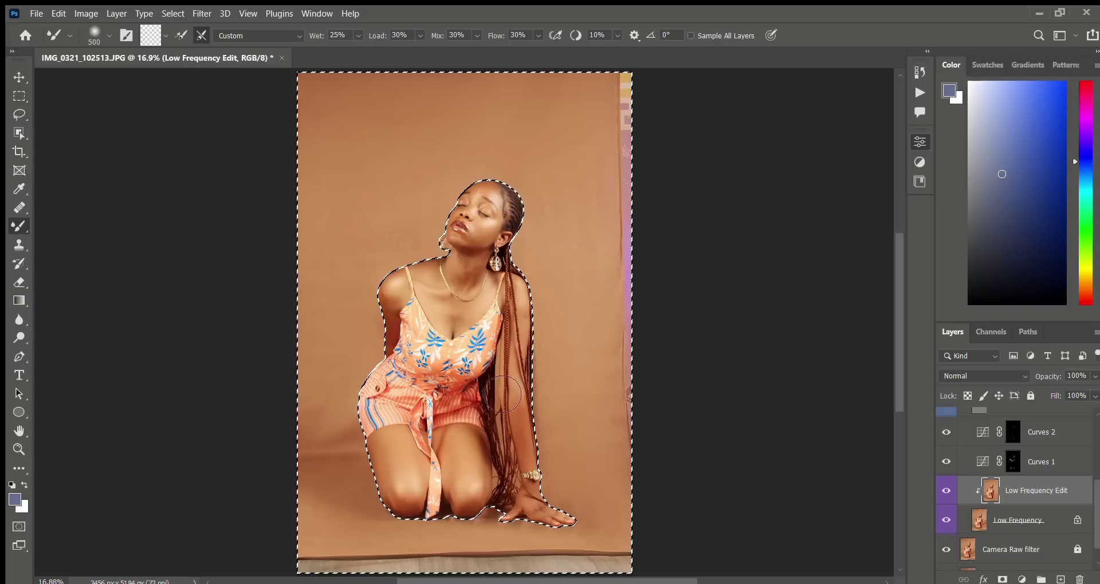
pyautogui.click(201, 15)
pyautogui.press('h')
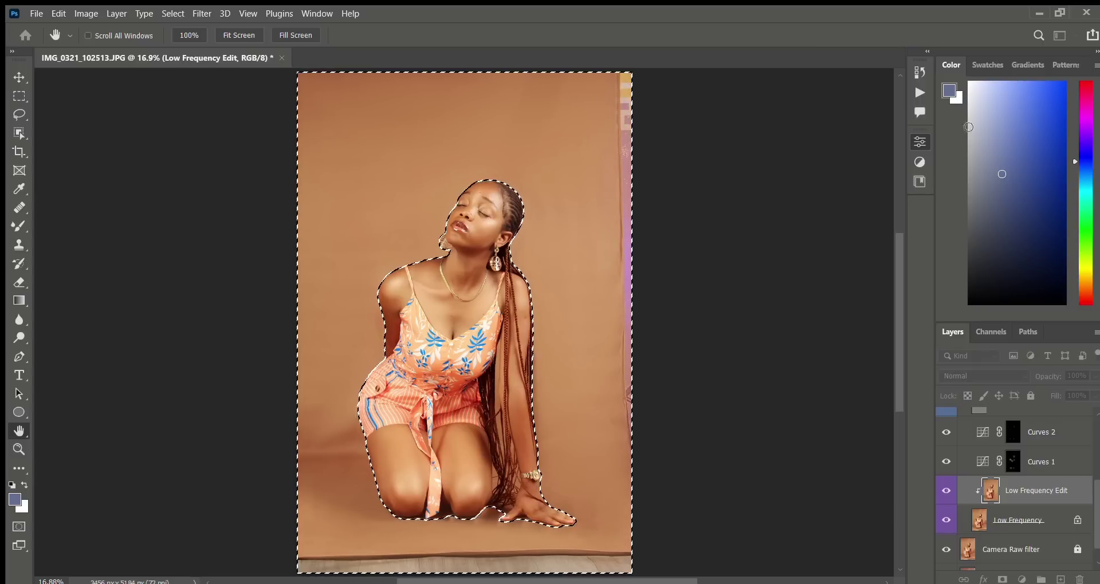
pyautogui.press('b')
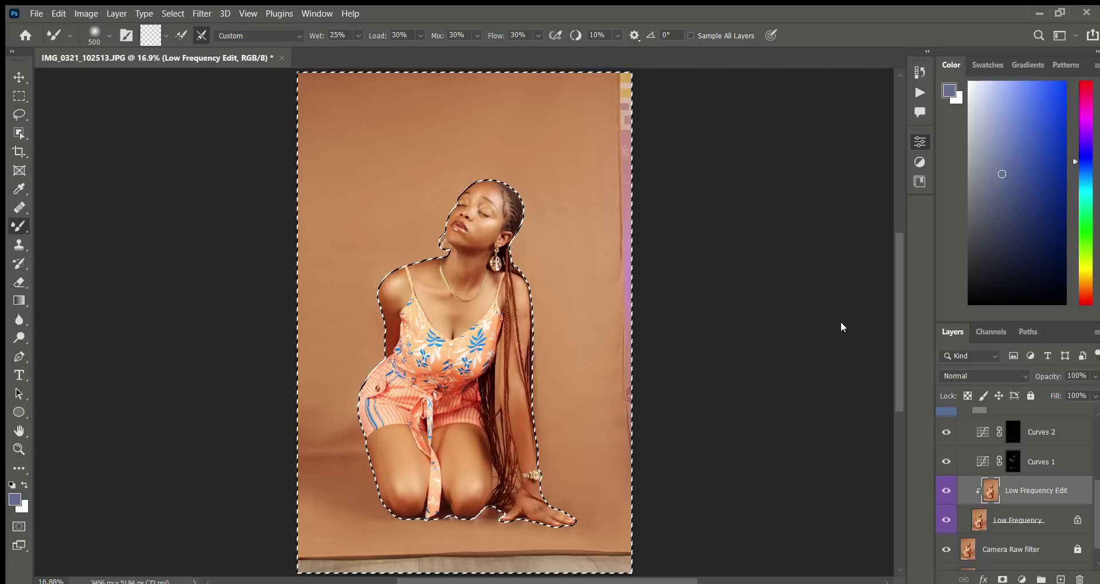
pyautogui.hotkey('ctrl', 'd')
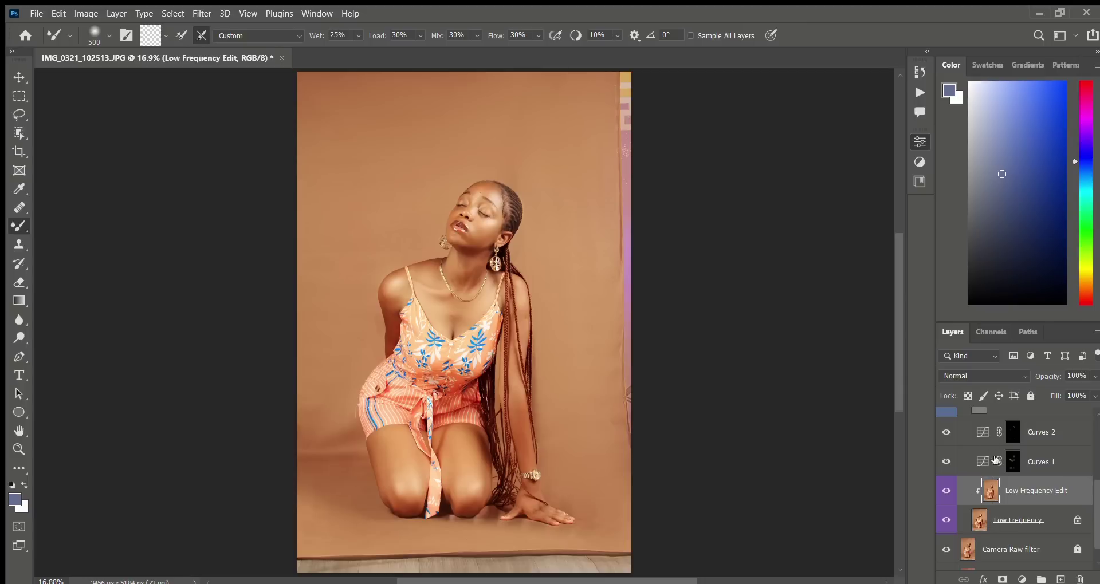
# - Compare the smoothed backdrop with the original by toggling Layer 1, leaving Layer 1 visible
pyautogui.scroll(5, 992, 440)
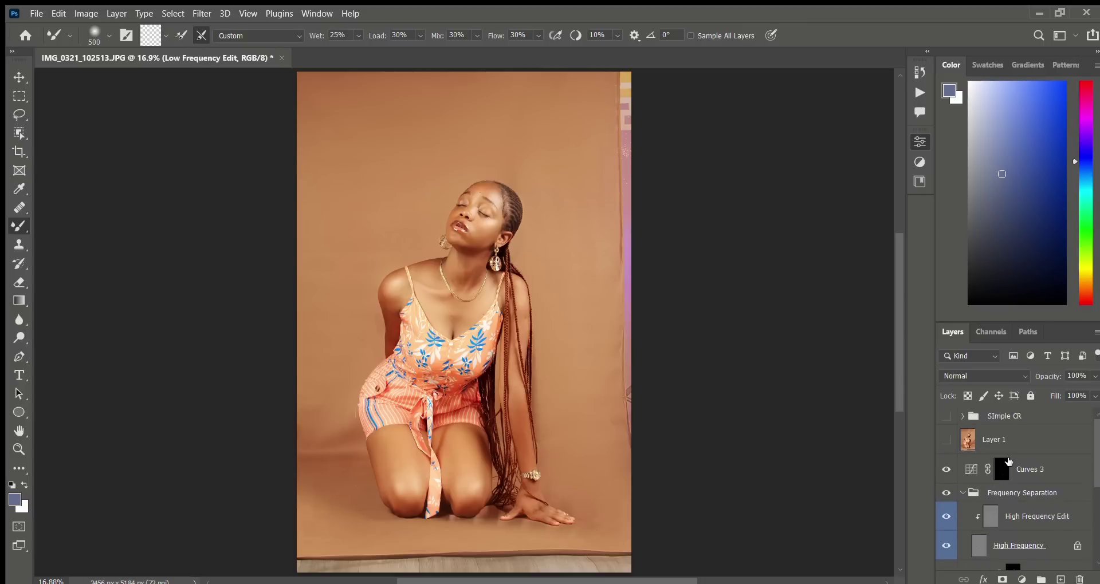
pyautogui.click(946, 442)
pyautogui.click(947, 441)
pyautogui.click(947, 441)
pyautogui.click(947, 441)
pyautogui.scroll(-3, 946, 441)
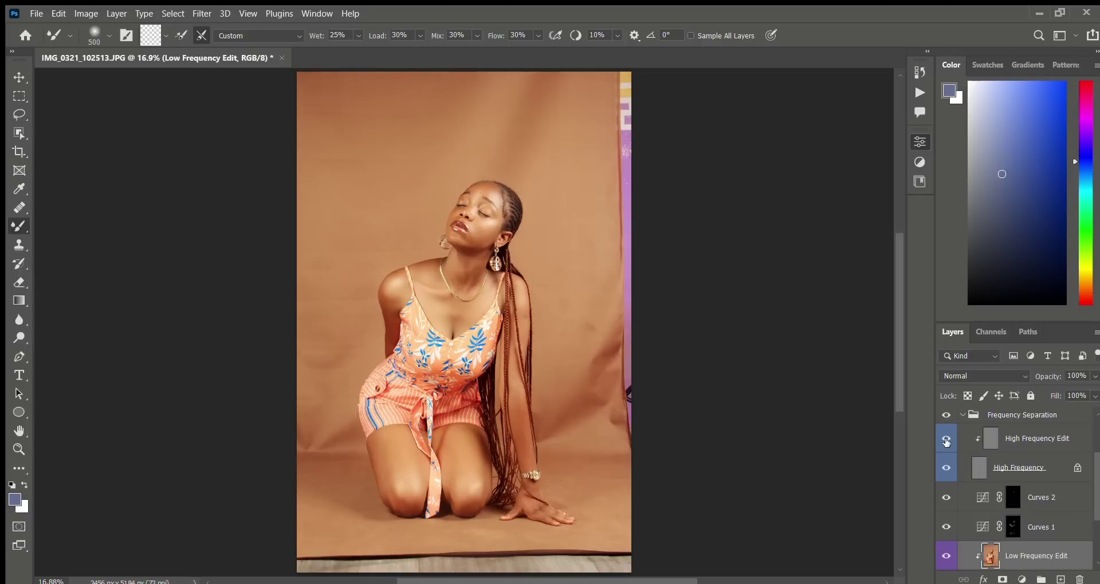
pyautogui.click(946, 441)
pyautogui.click(946, 441)
pyautogui.scroll(3, 956, 458)
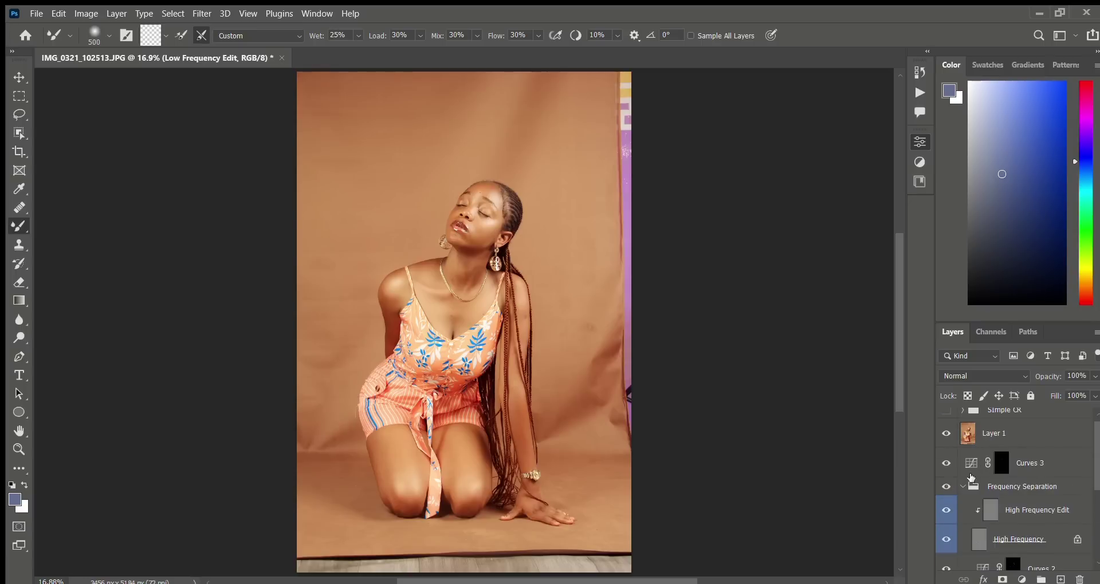
# - Add a layer mask to Layer 1 and invert it to black
pyautogui.click(1000, 578)
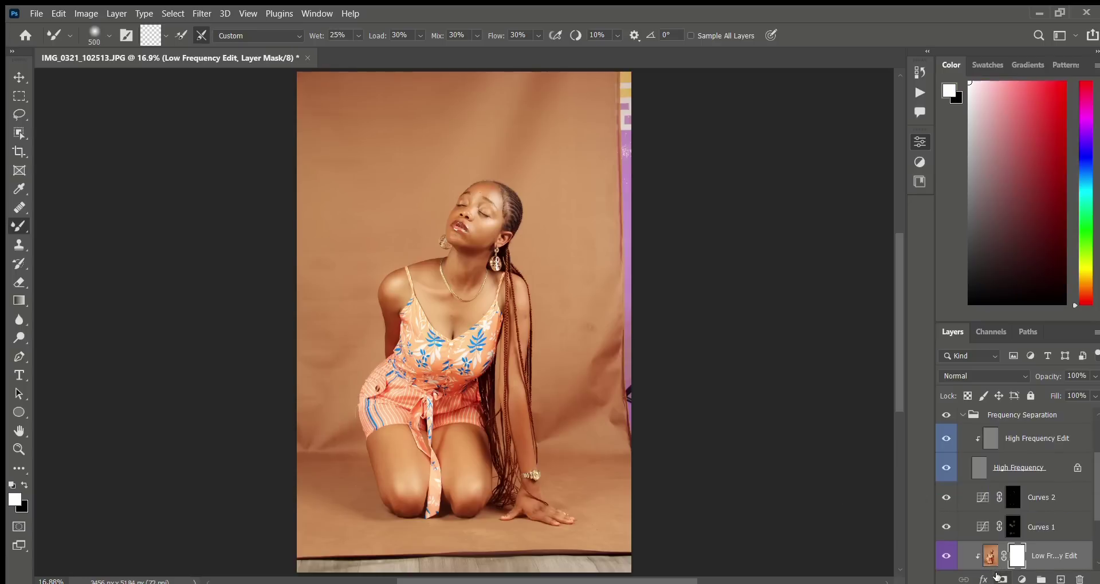
pyautogui.click(990, 555)
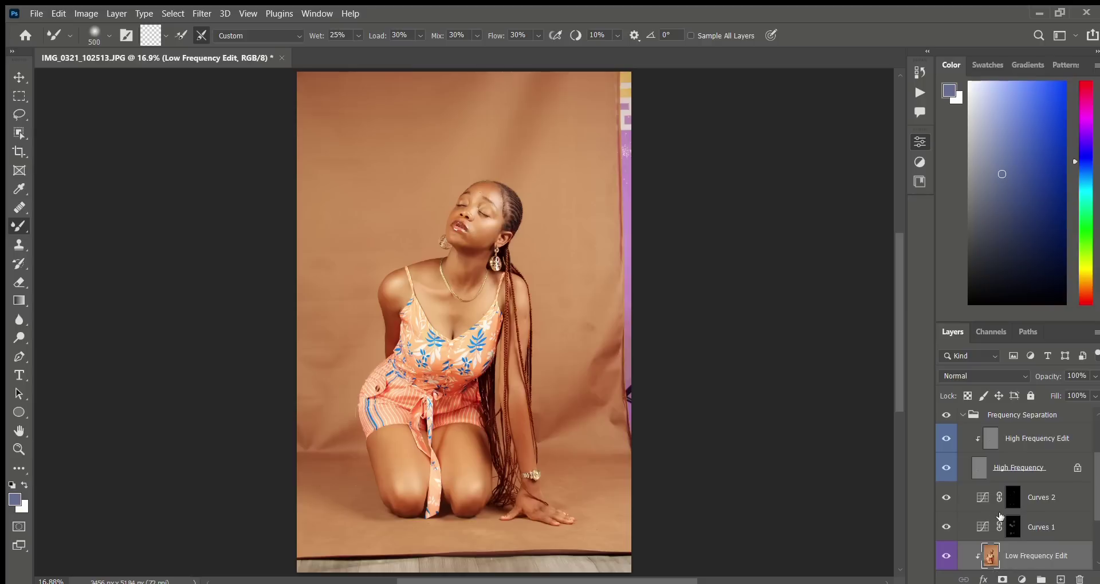
pyautogui.scroll(2, 997, 533)
pyautogui.click(972, 438)
pyautogui.click(1002, 578)
pyautogui.scroll(-3, 998, 487)
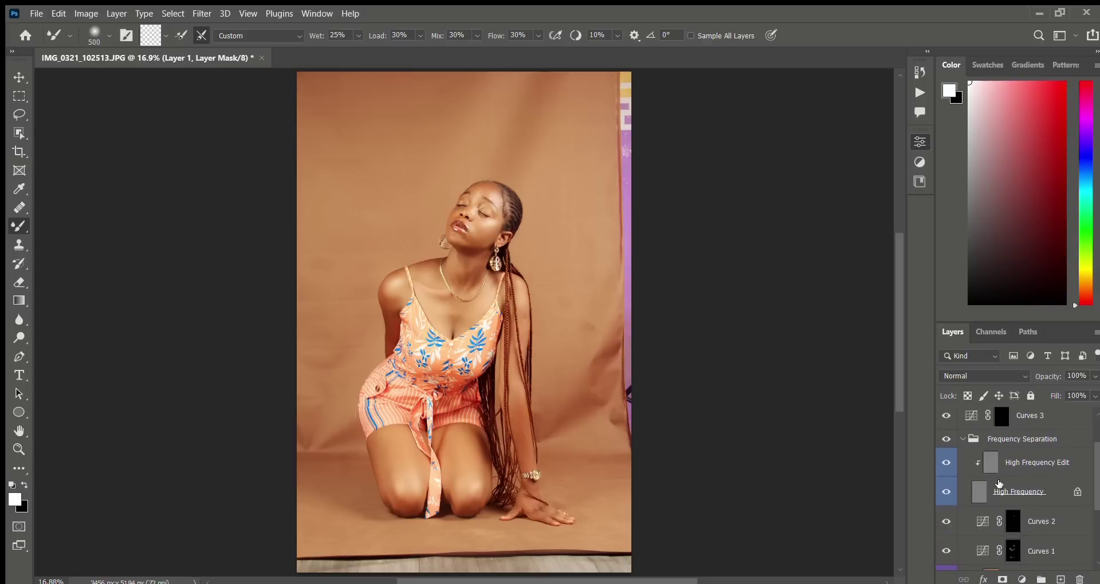
pyautogui.scroll(-1, 999, 486)
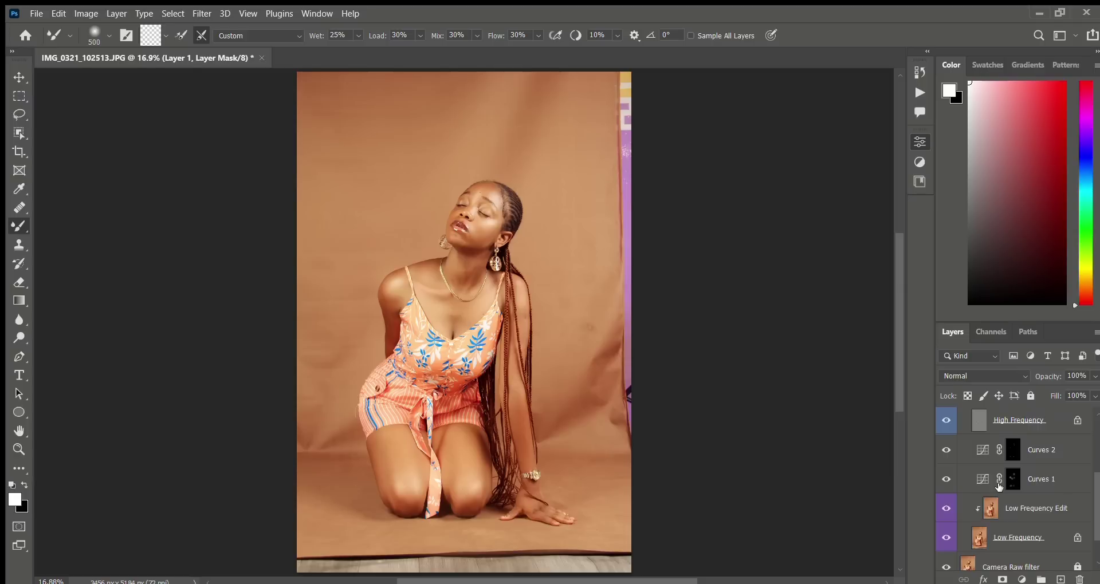
pyautogui.scroll(4, 999, 486)
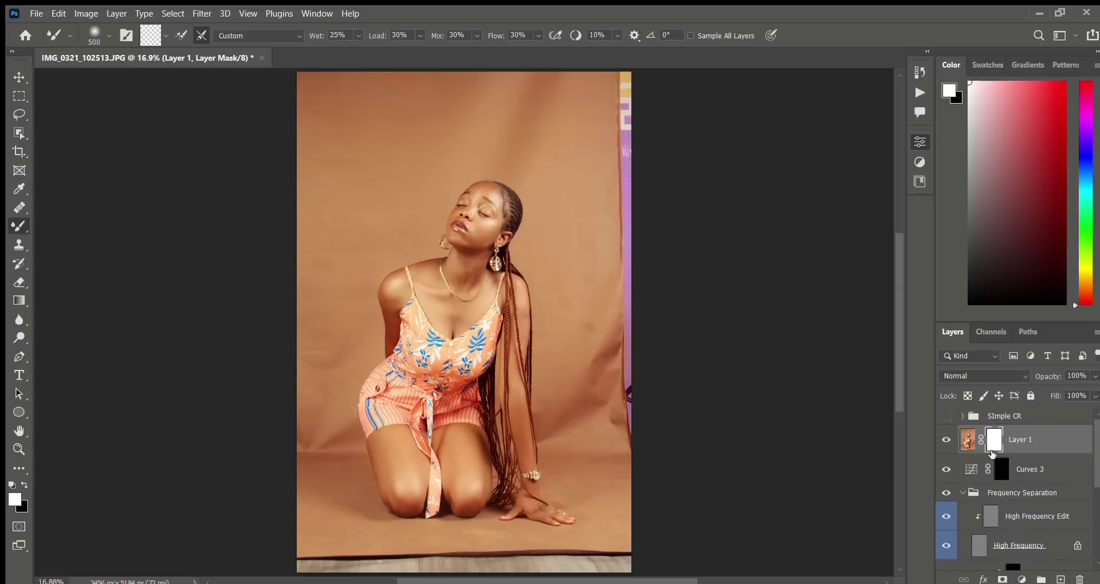
pyautogui.hotkey('ctrl', 'i')
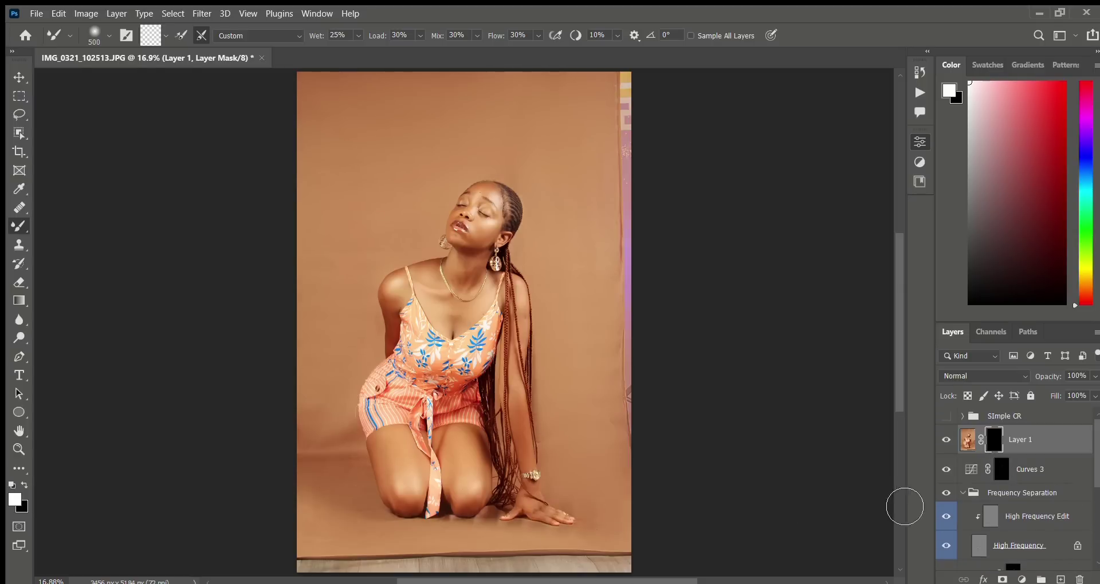
# - Paint white on Layer 1's mask around the knees and hand with a size 500 Brush at 79% Flow
pyautogui.press('[')
pyautogui.press('[')
pyautogui.press('[')
pyautogui.hotkey('shift', 'b')
pyautogui.press(']')
pyautogui.press(']')
pyautogui.press(']')
pyautogui.press(']')
pyautogui.press(']')
pyautogui.press(']')
pyautogui.press(']')
pyautogui.press(']')
pyautogui.press(']')
pyautogui.press(']')
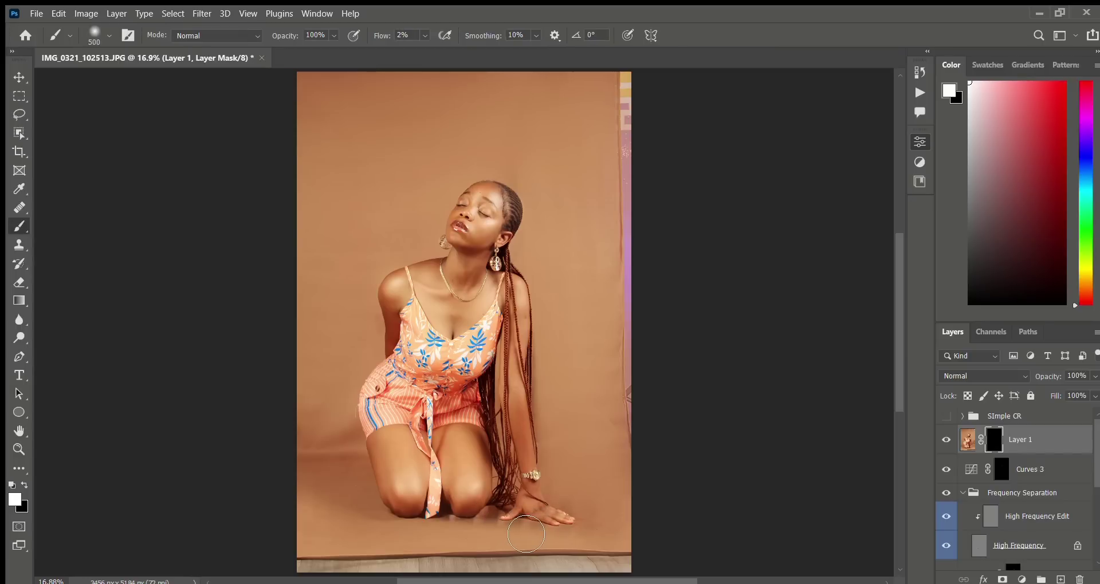
pyautogui.moveTo(378, 35); pyautogui.dragTo(452, 43)
pyautogui.write('79')
pyautogui.moveTo(516, 529); pyautogui.dragTo(424, 528)
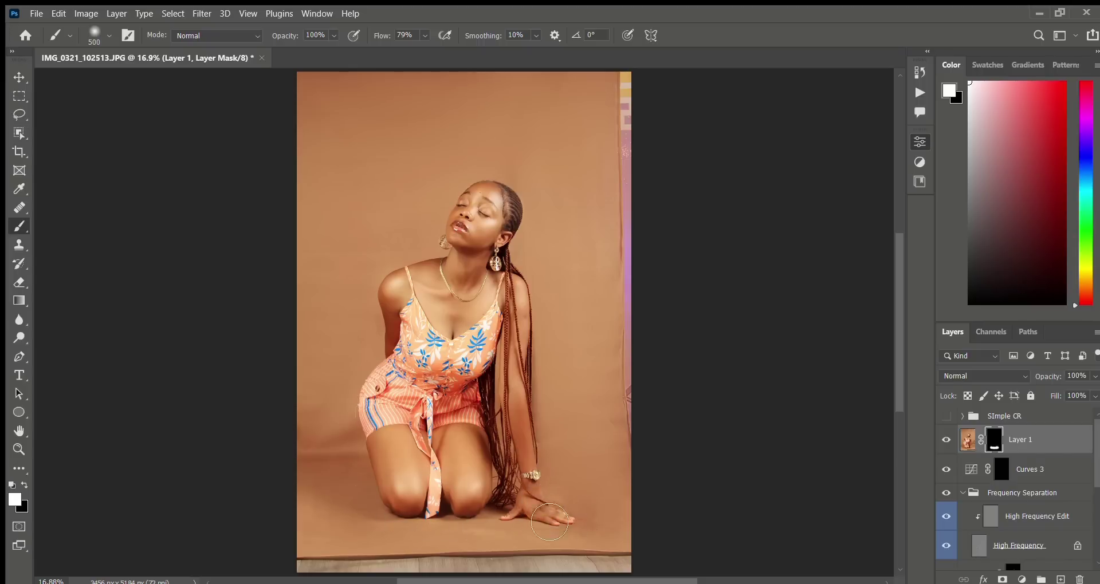
# - Compare the image with and without Layer 1, and with and without the SImple CR group
pyautogui.click(945, 440)
pyautogui.click(946, 441)
pyautogui.click(946, 441)
pyautogui.click(946, 441)
pyautogui.click(945, 440)
pyautogui.click(945, 441)
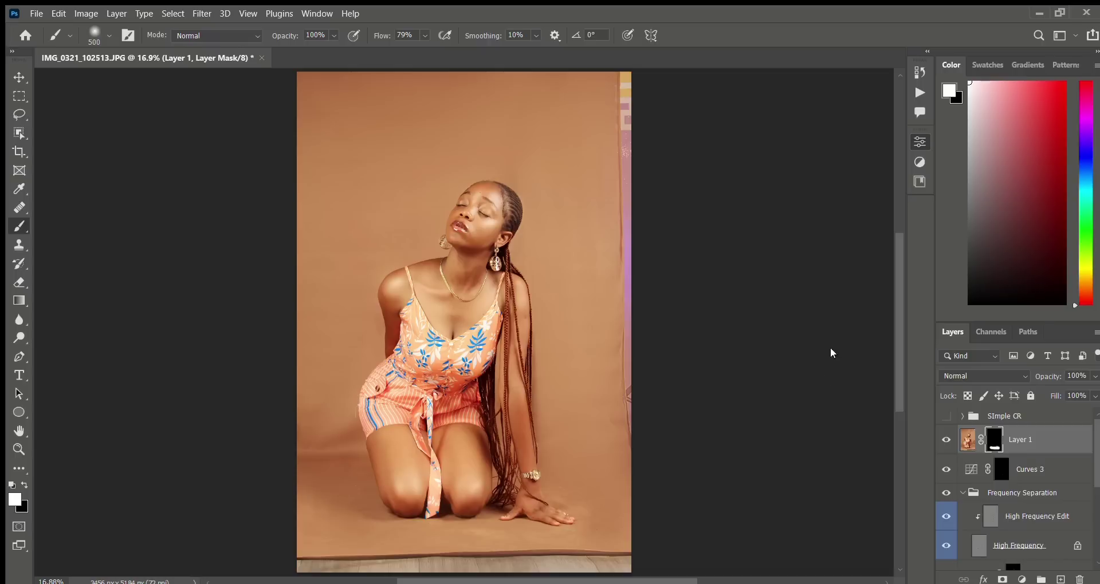
pyautogui.click(946, 416)
pyautogui.click(946, 416)
pyautogui.click(946, 416)
pyautogui.click(946, 416)
pyautogui.click(946, 416)
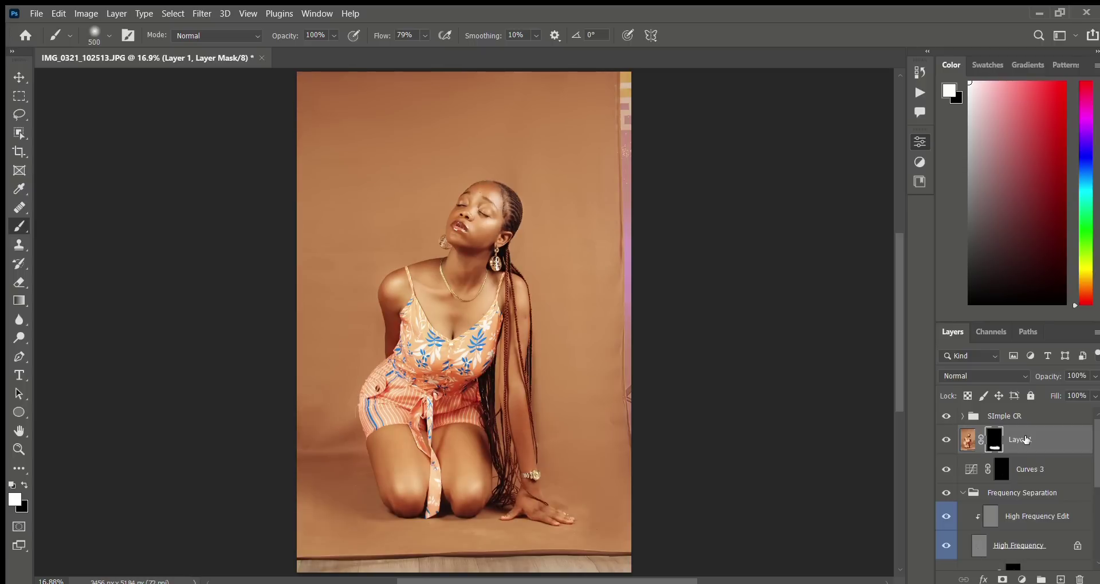
pyautogui.hotkey('ctrl', 'alt', 'shift', 'e')
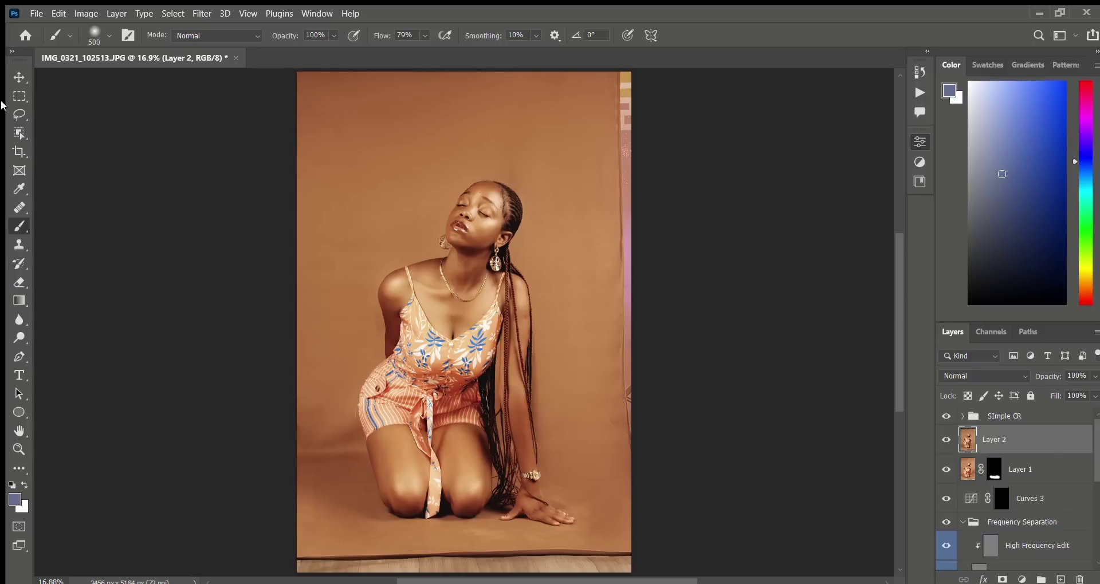
pyautogui.hotkey('ctrl', 'z')
pyautogui.hotkey('ctrl', 'z')
# - Hide the SImple CR group and stamp all visible layers into a new layer above Layer 1
pyautogui.click(948, 414)
pyautogui.hotkey('ctrl', 'alt', 'shift', 'e')
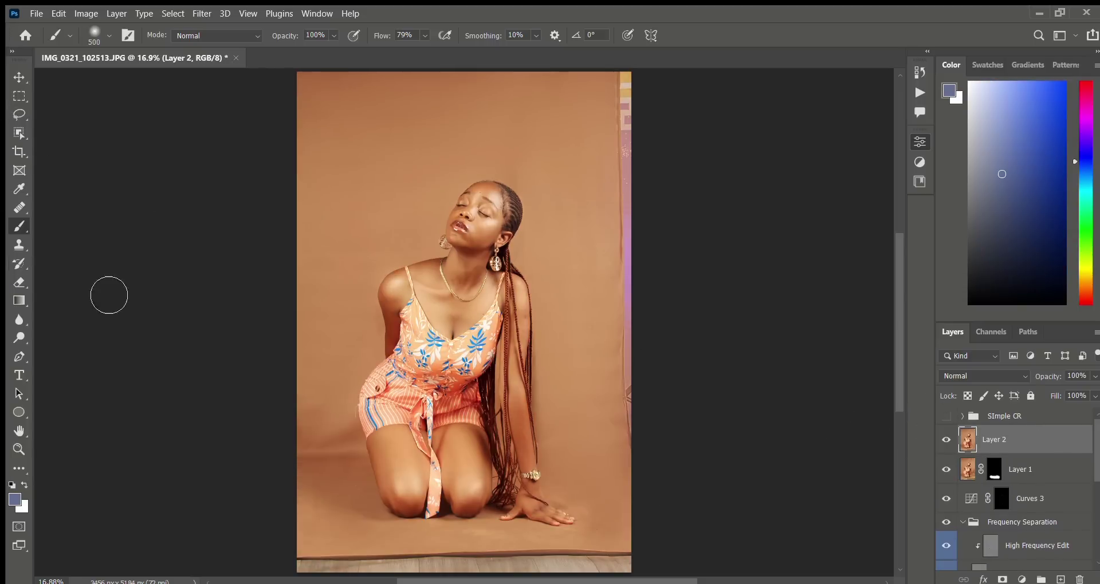
# - Select the strip below the knees and stretch it downward to about 336% height to push the bare floor out of frame
pyautogui.click(19, 96)
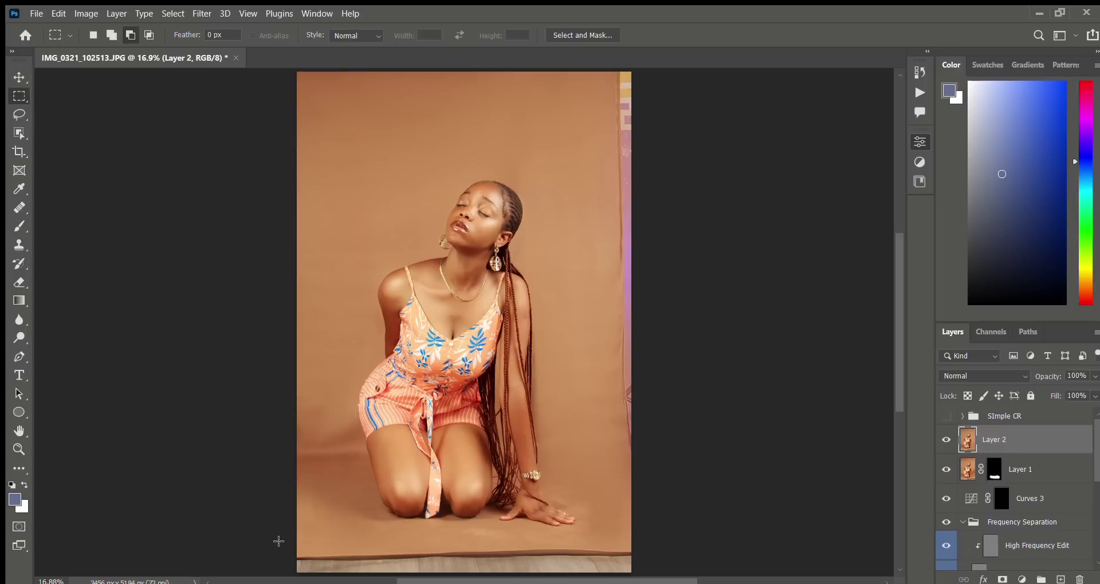
pyautogui.moveTo(287, 532); pyautogui.dragTo(639, 573)
pyautogui.scroll(-5, 688, 550)
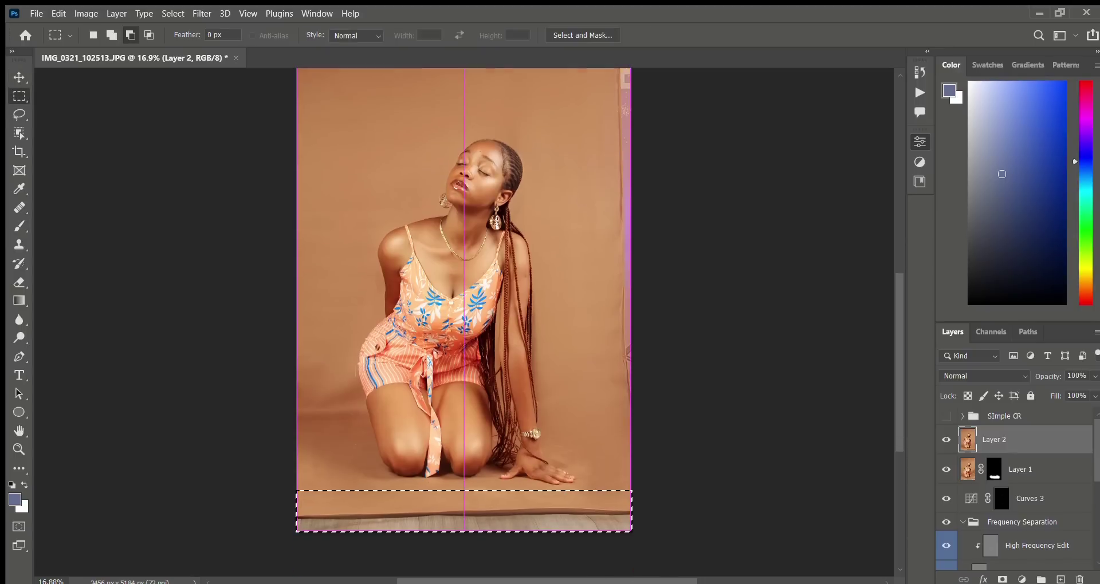
pyautogui.hotkey('ctrl', 't')
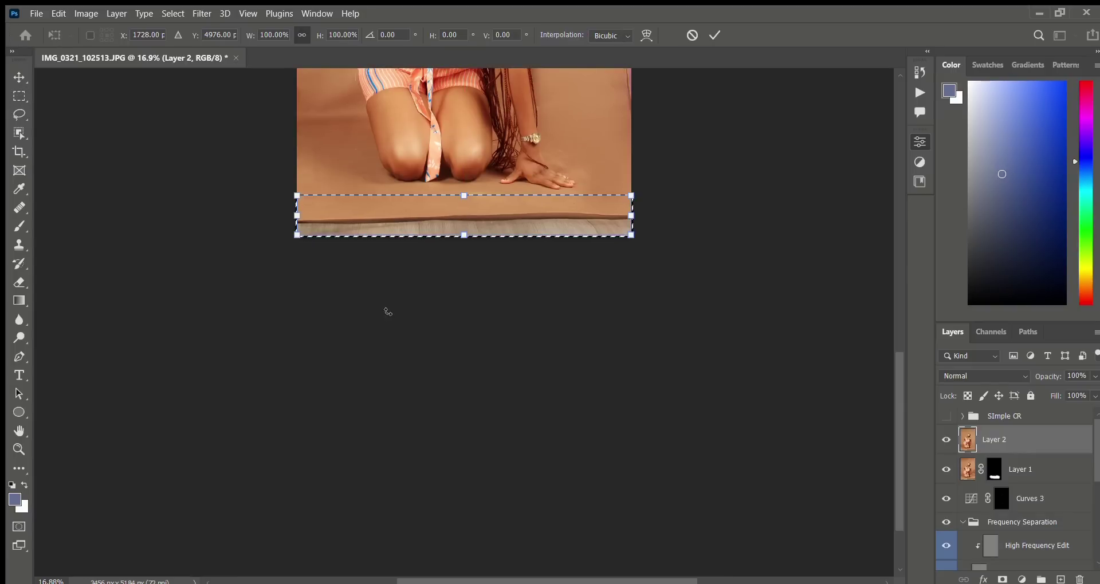
pyautogui.moveTo(465, 249); pyautogui.dragTo(480, 337)
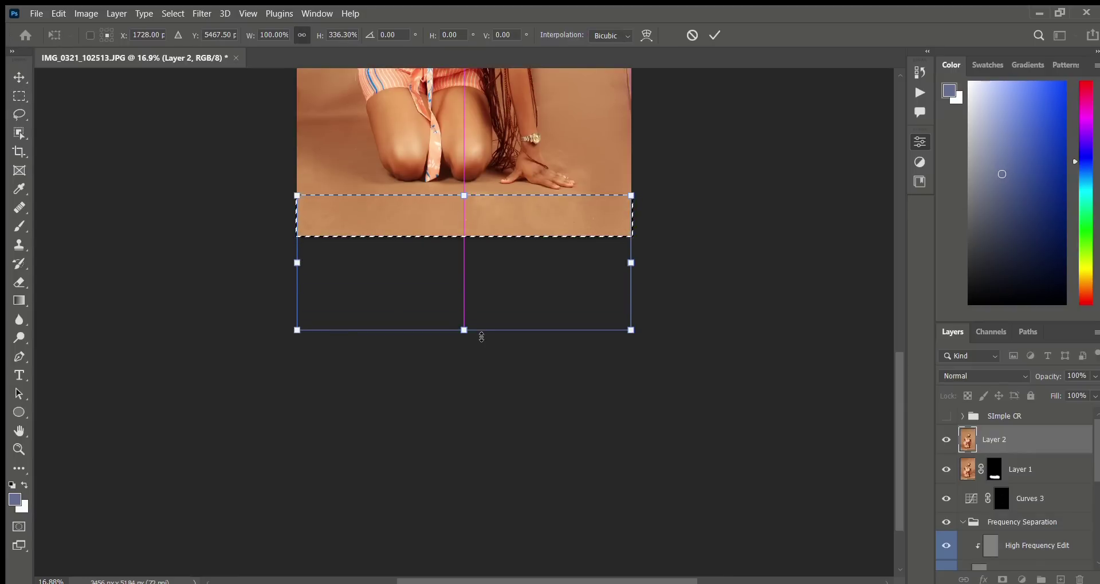
pyautogui.press('Return')
pyautogui.hotkey('ctrl', 'd')
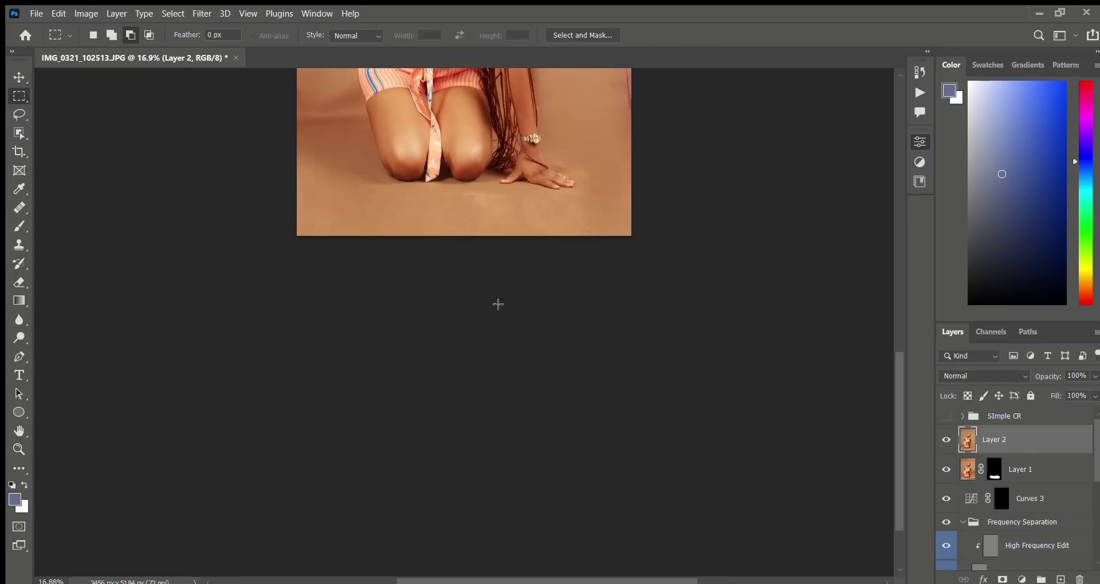
# - Select the full-height strip along the photo's right edge and stretch it outward until the purple wall leaves the frame, and deselect
pyautogui.scroll(5, 506, 258)
pyautogui.moveTo(485, 254); pyautogui.dragTo(349, 103)
pyautogui.moveTo(573, 79); pyautogui.dragTo(469, 516)
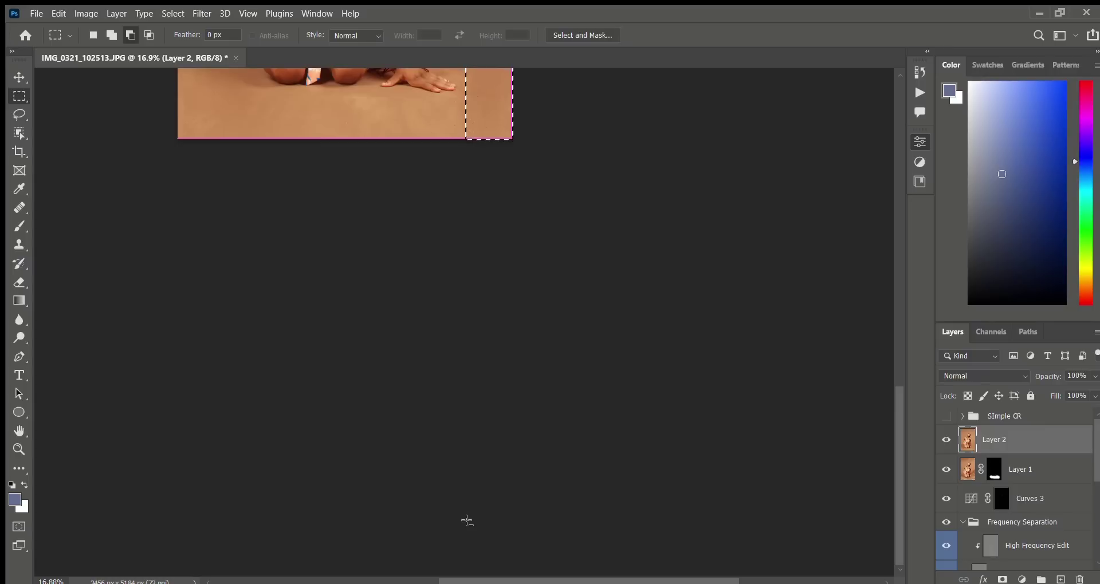
pyautogui.hotkey('ctrl', 't')
pyautogui.scroll(8, 609, 184)
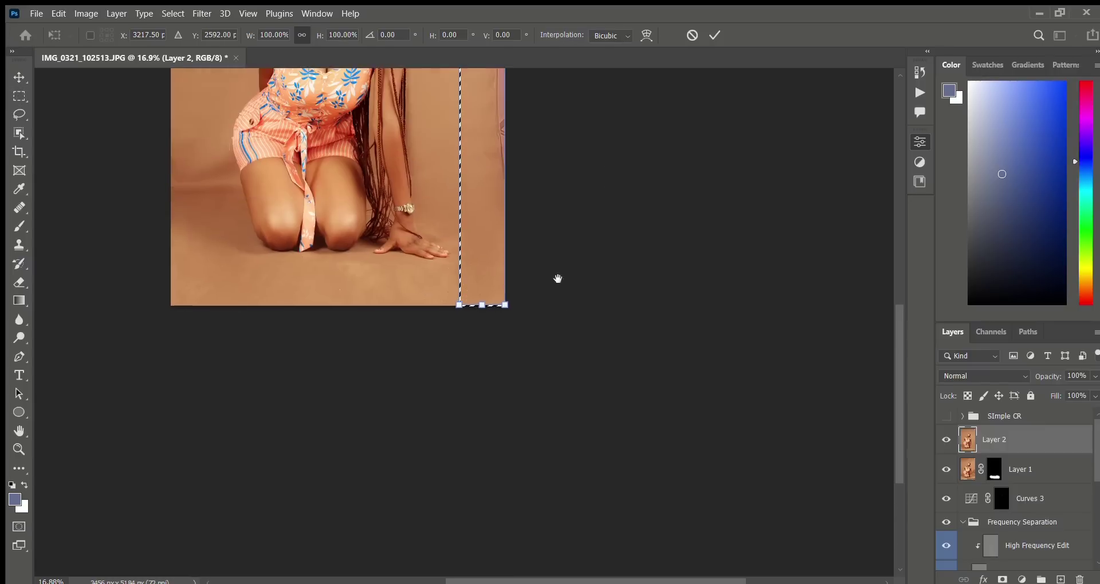
pyautogui.scroll(2, 573, 241)
pyautogui.scroll(-1, 572, 248)
pyautogui.moveTo(504, 335); pyautogui.dragTo(580, 334)
pyautogui.press('Return')
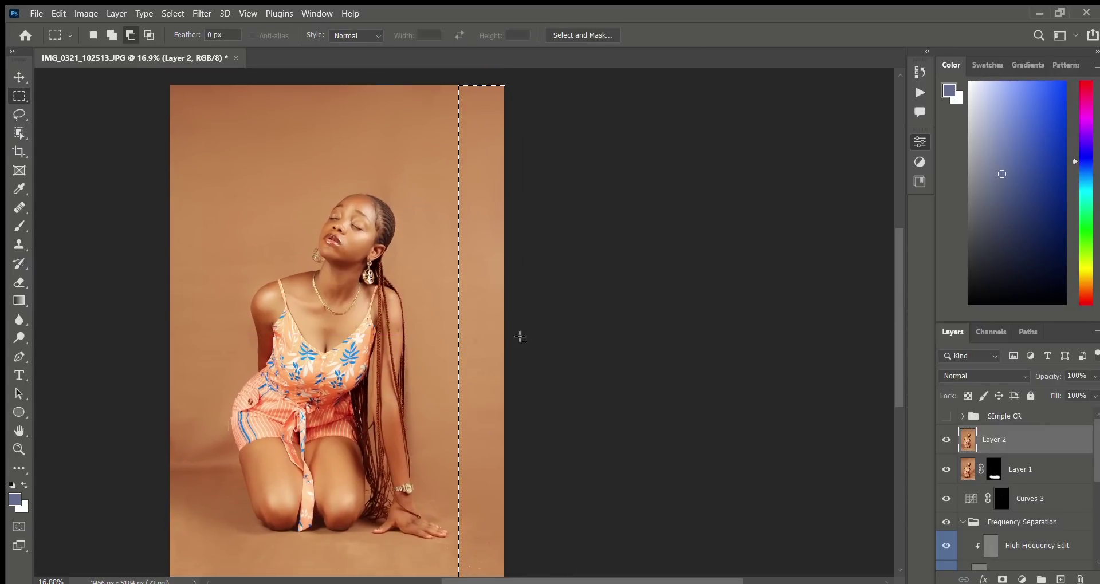
pyautogui.hotkey('ctrl', 'd')
# - Crop the photo to a 4:5 (8:10) ratio, trimming above the head and below the knees
pyautogui.click(19, 152)
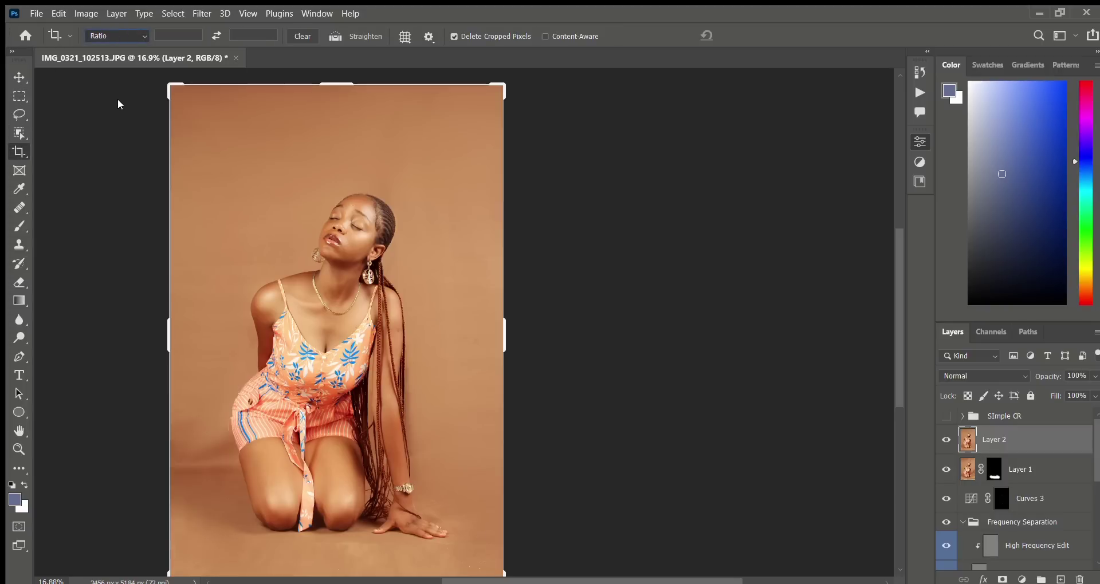
pyautogui.press('4')
pyautogui.moveTo(361, 323); pyautogui.dragTo(363, 304)
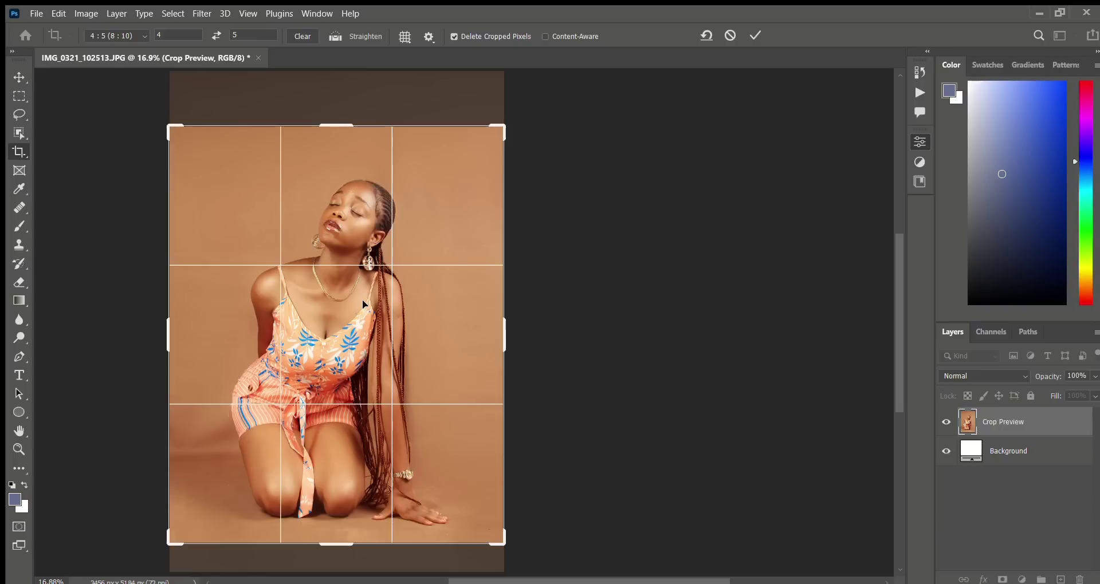
pyautogui.press('Return')
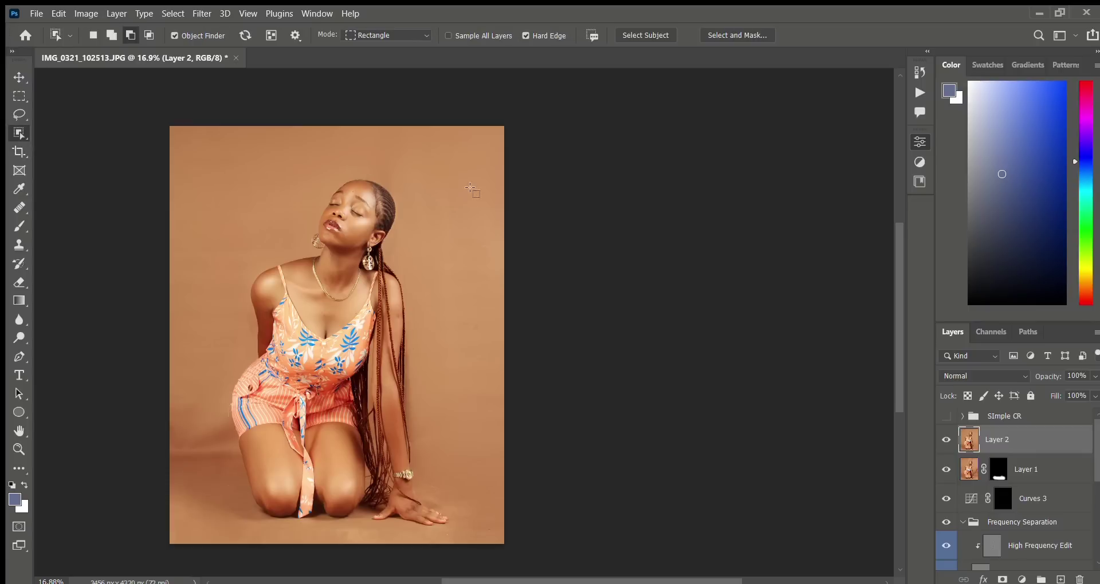
# - Select the kneeling woman with Object Selection and add a Curves adjustment layer masked to her, leaving it and Layer 2 hidden
pyautogui.hotkey('ctrl', 'shift', 'd')
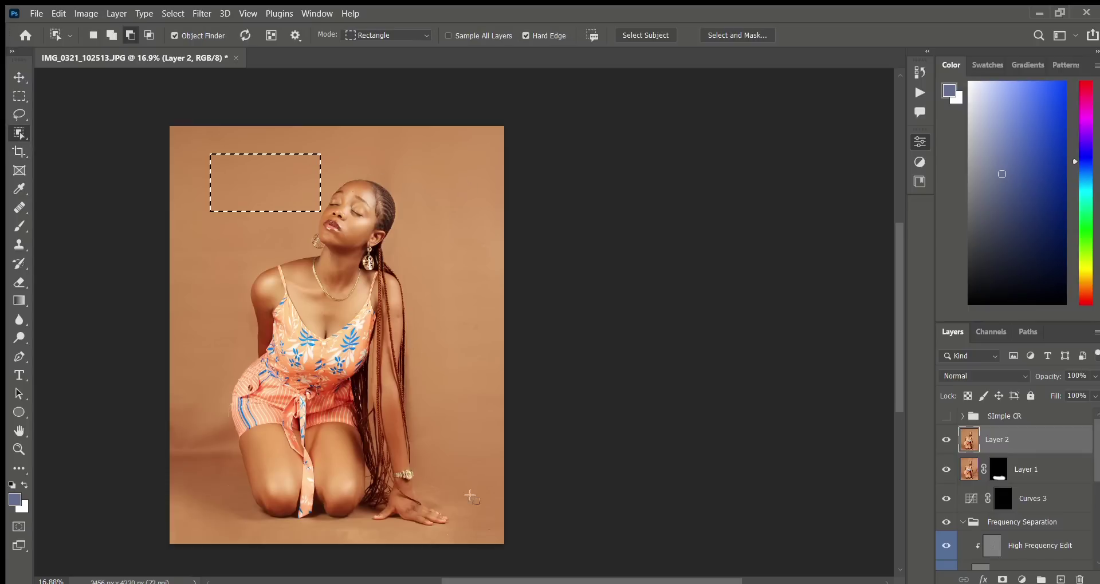
pyautogui.moveTo(466, 518); pyautogui.dragTo(466, 534)
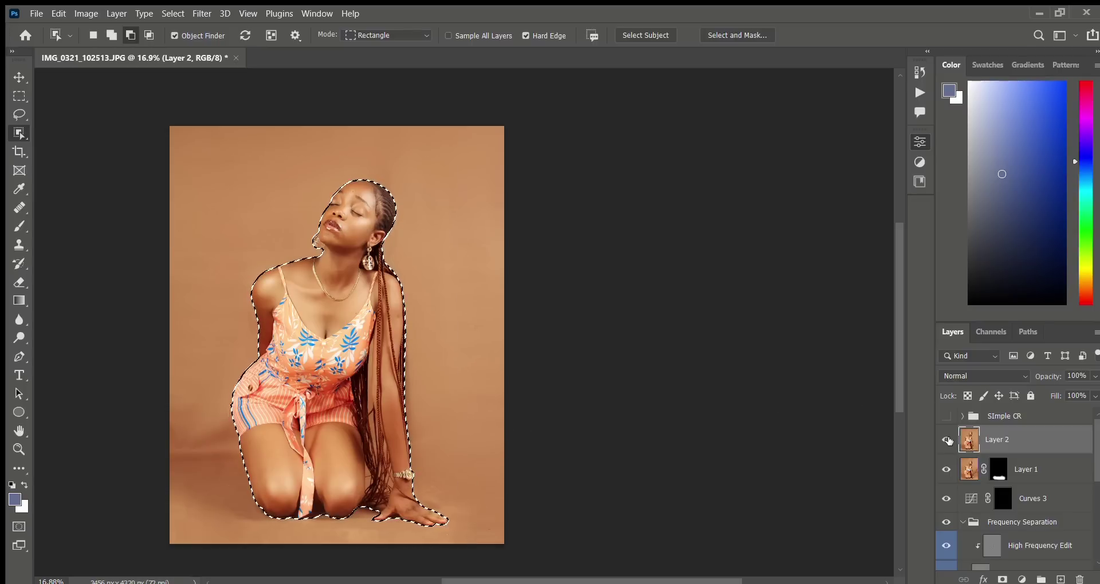
pyautogui.click(947, 440)
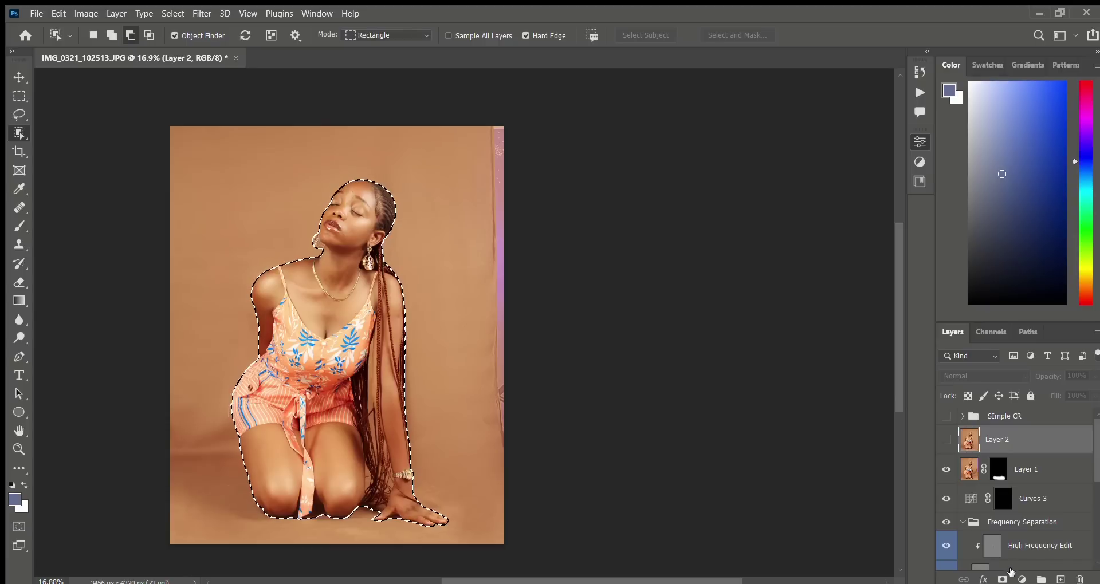
pyautogui.click(1022, 580)
pyautogui.click(1037, 396)
pyautogui.click(947, 442)
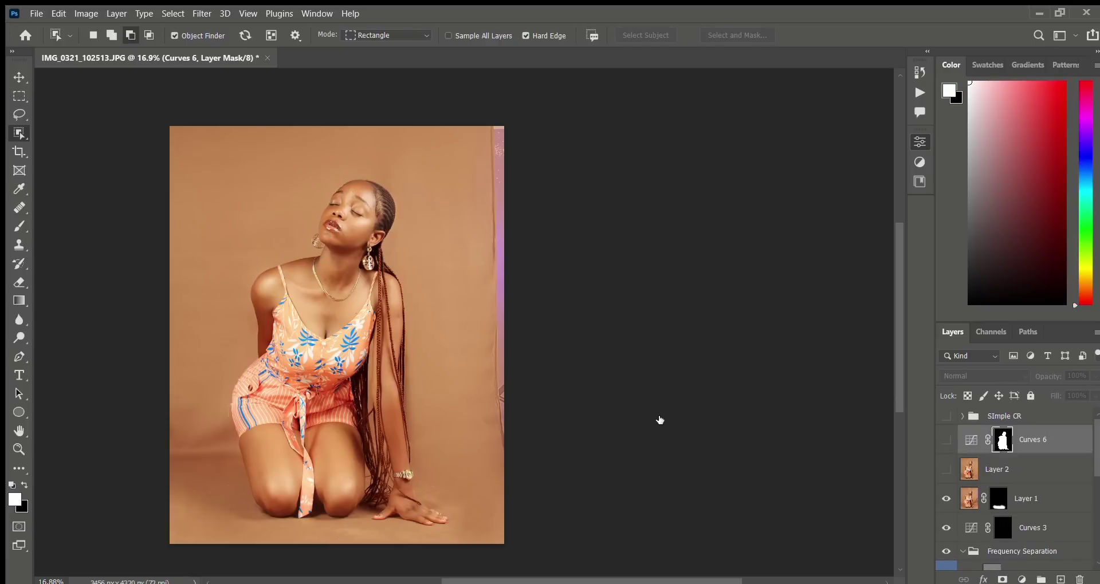
# - Paint white on Layer 1's mask with a 500 px brush over the backdrop beside the braids, around the hips and at the head
pyautogui.hotkey('alt', '[')
pyautogui.click(18, 227)
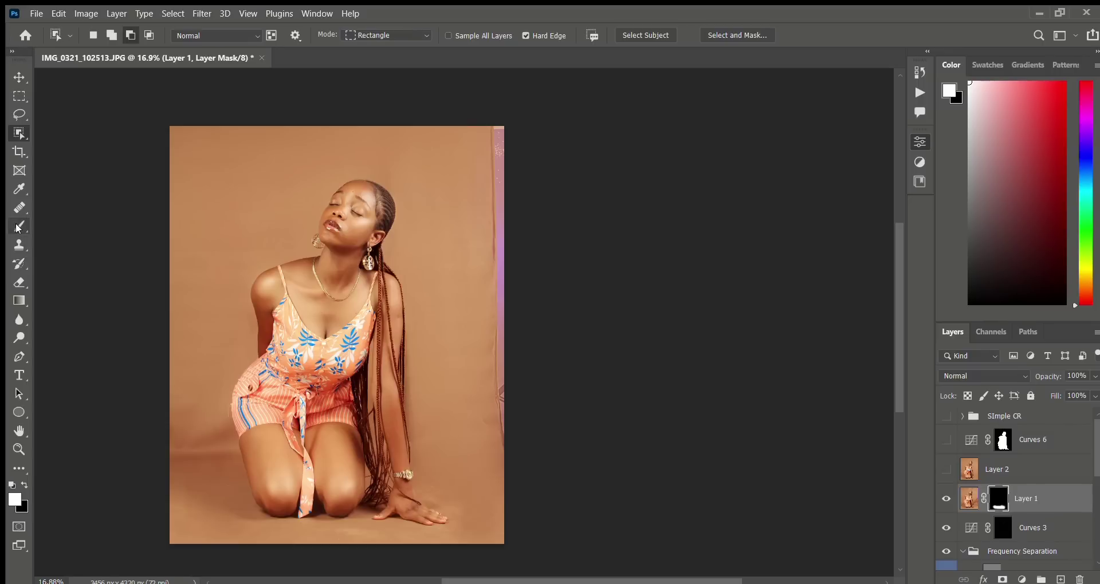
pyautogui.moveTo(370, 39); pyautogui.dragTo(359, 39)
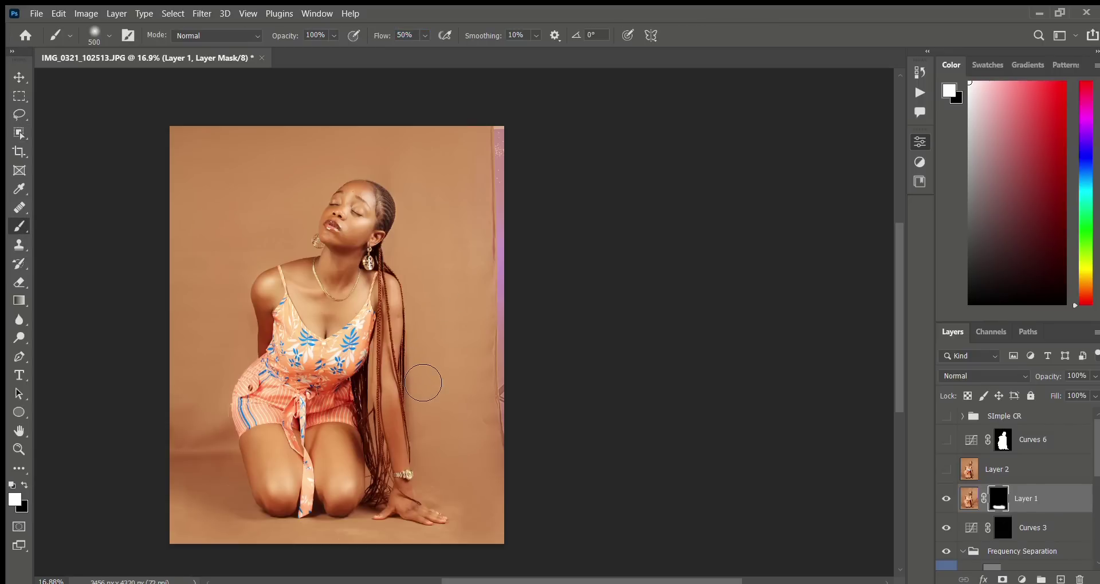
pyautogui.moveTo(423, 383)
pyautogui.mouseDown()
pyautogui.moveTo(432, 418)
pyautogui.moveTo(416, 454)
pyautogui.moveTo(435, 444)
pyautogui.moveTo(423, 416)
pyautogui.moveTo(432, 385)
pyautogui.moveTo(433, 412)
pyautogui.mouseUp()
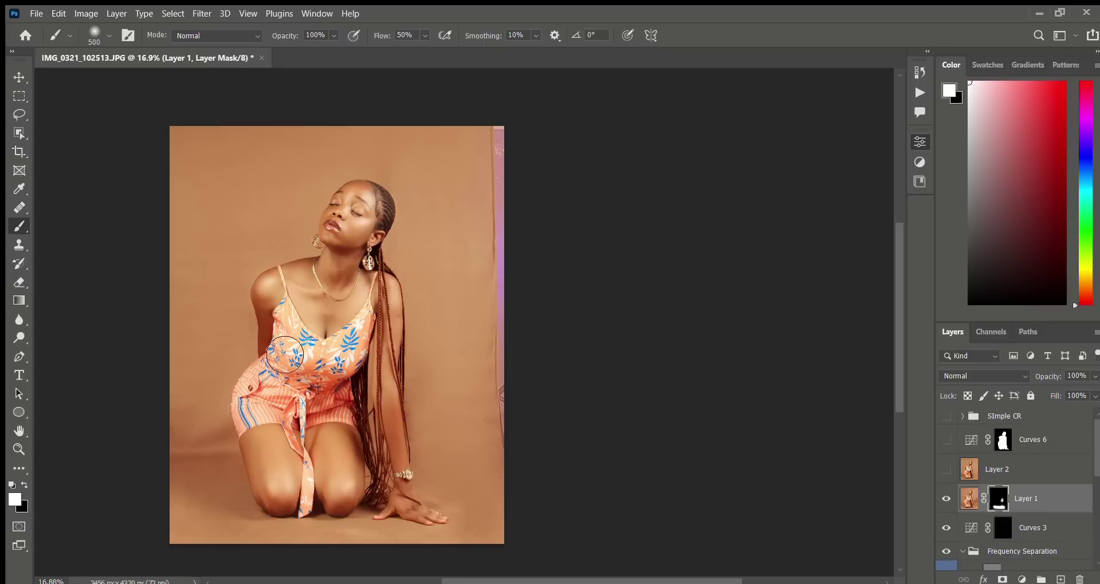
pyautogui.moveTo(237, 325)
pyautogui.mouseDown()
pyautogui.moveTo(269, 355)
pyautogui.moveTo(274, 338)
pyautogui.moveTo(288, 510)
pyautogui.moveTo(268, 484)
pyautogui.moveTo(279, 456)
pyautogui.mouseUp()
pyautogui.moveTo(356, 210)
pyautogui.mouseDown()
pyautogui.moveTo(337, 224)
pyautogui.moveTo(383, 204)
pyautogui.mouseUp()
# - Show Layer 2, try deleting it, and undo the deletion
pyautogui.click(947, 469)
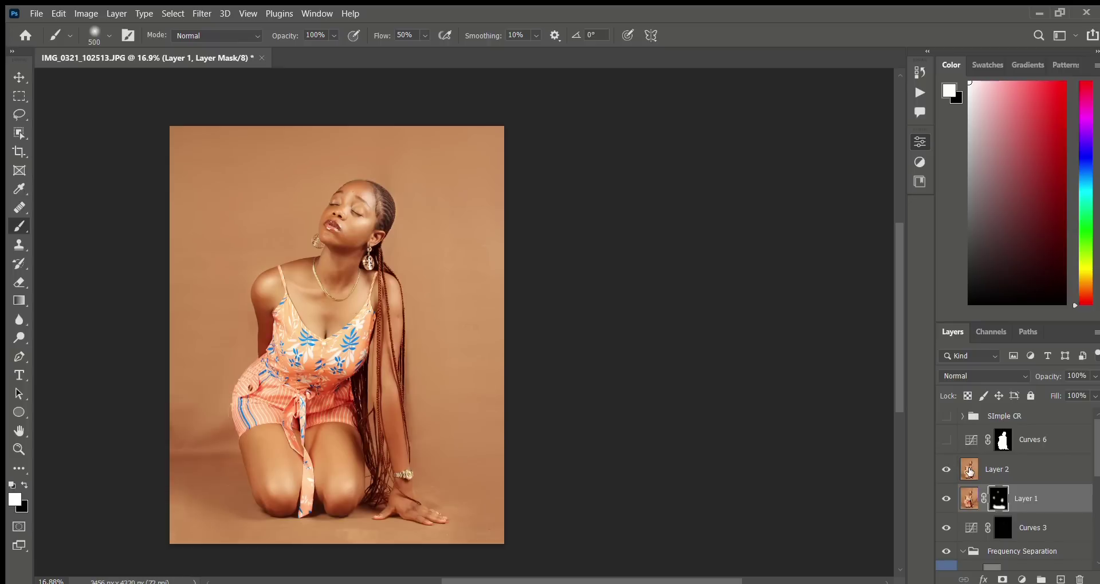
pyautogui.click(969, 471)
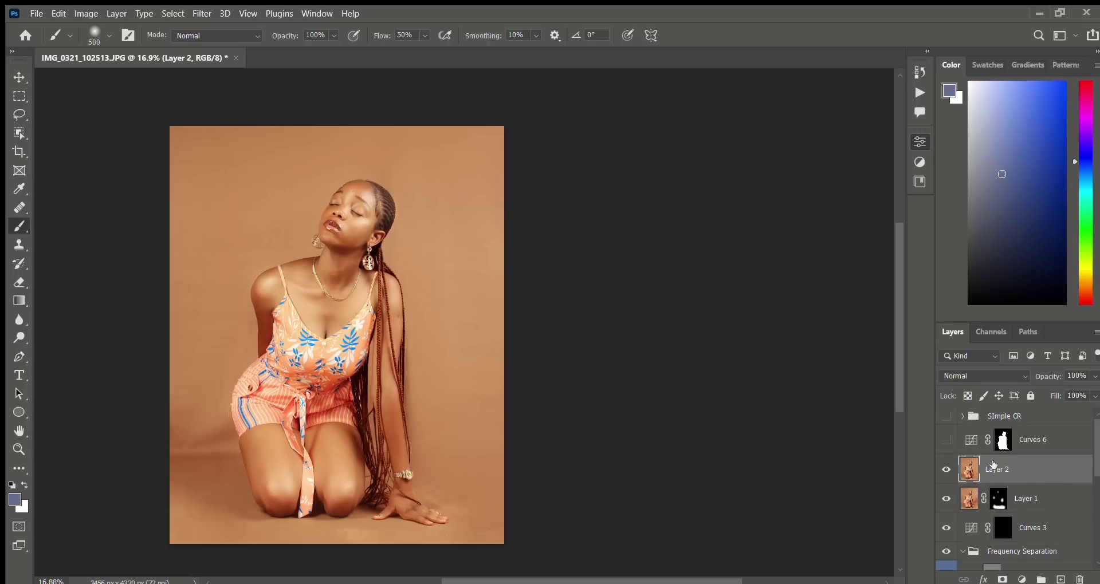
pyautogui.press('Delete')
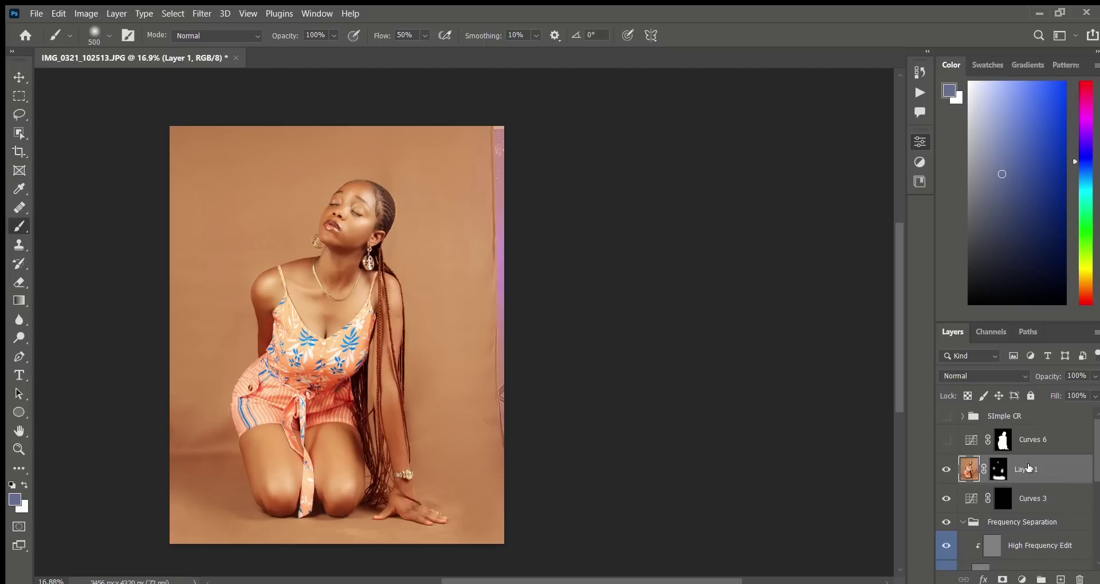
pyautogui.hotkey('ctrl', 'z')
# - Select the full-height strip along the right edge of Layer 2, stretch it slightly outward, and deselect
pyautogui.press('m')
pyautogui.moveTo(559, 107); pyautogui.dragTo(455, 378)
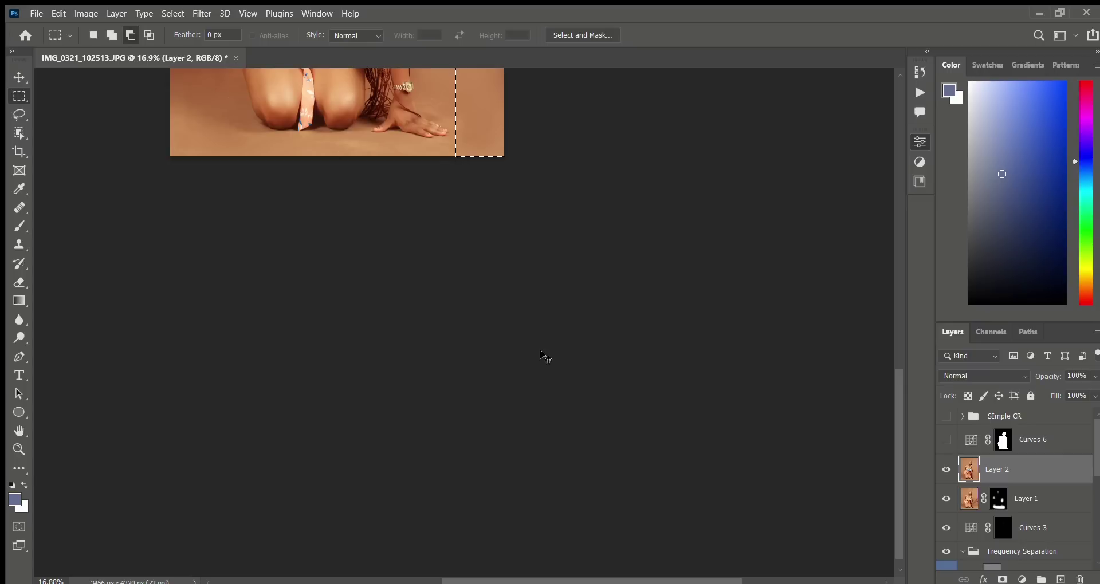
pyautogui.hotkey('ctrl', '0')
pyautogui.hotkey('ctrl', 't')
pyautogui.moveTo(665, 326); pyautogui.dragTo(701, 327)
pyautogui.press('Return')
pyautogui.hotkey('ctrl', 'd')
# - Add a tan-orange colour fill sampled from the photo, masked by the inverse of Curves 6's mask, and move Layer 1 above it
pyautogui.keyDown('ctrl'); pyautogui.click(1004, 442); pyautogui.keyUp('ctrl')
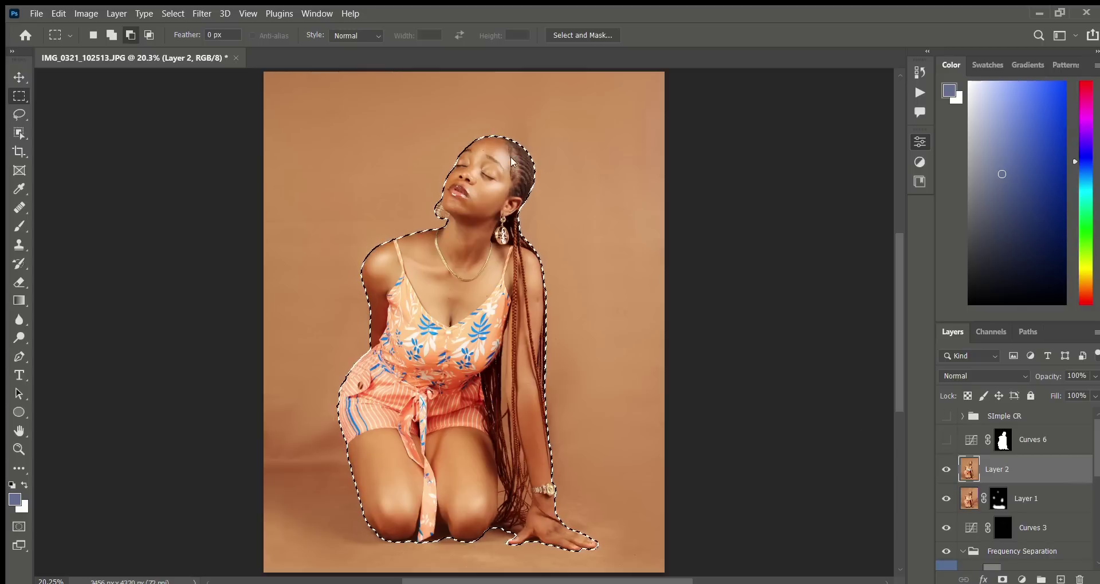
pyautogui.hotkey('ctrl', 'shift', 'i')
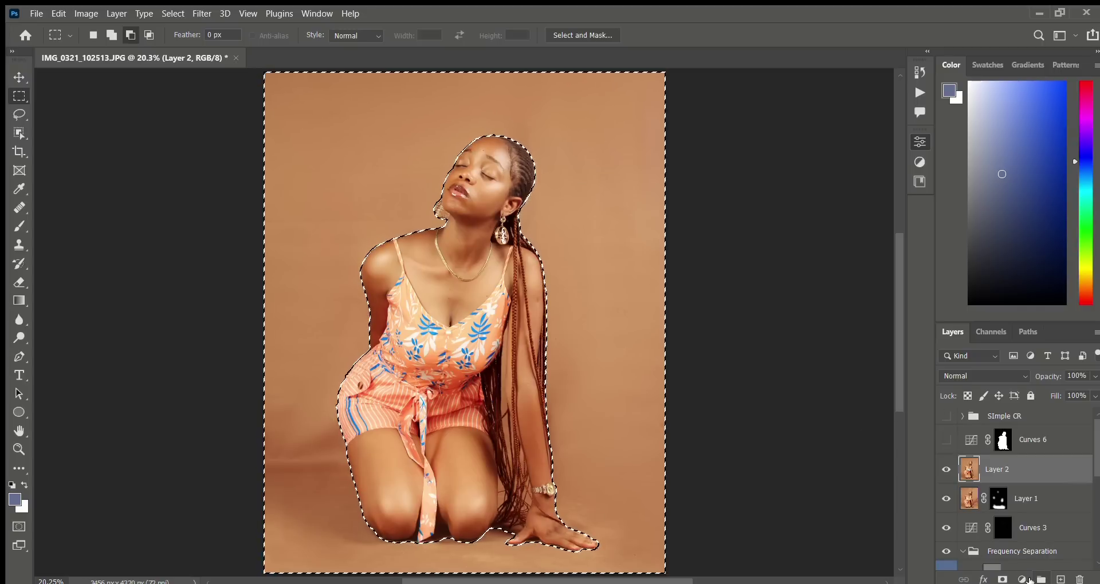
pyautogui.press('F2')
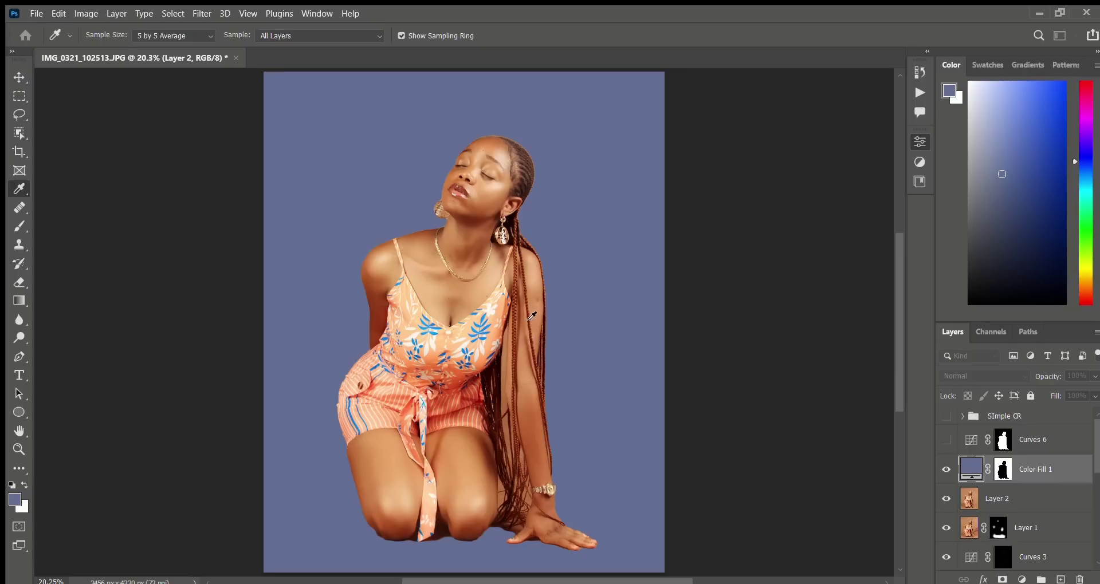
pyautogui.click(532, 316)
pyautogui.press('Return')
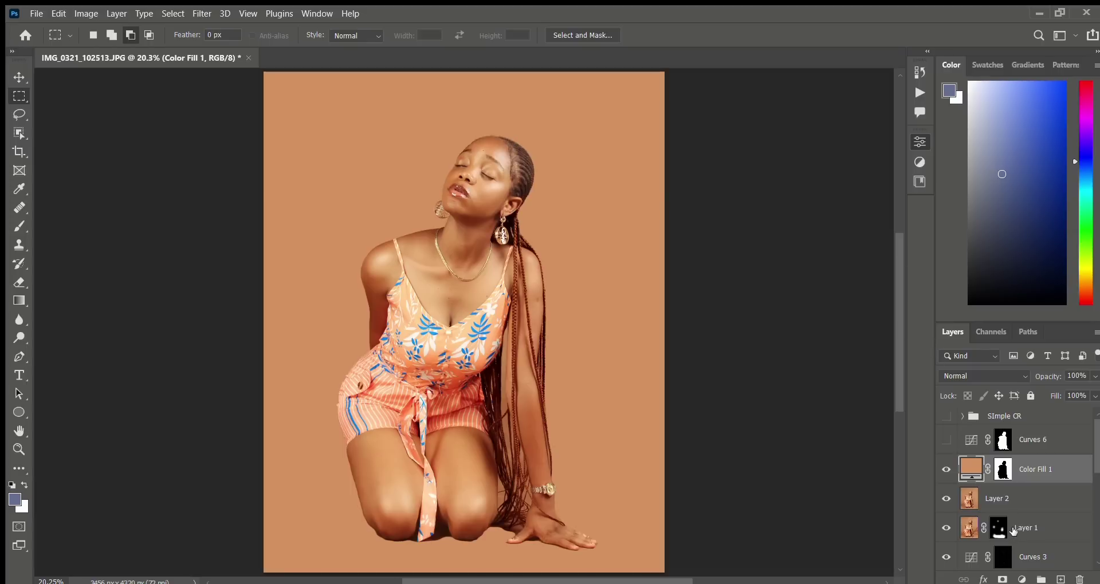
pyautogui.moveTo(1031, 529); pyautogui.dragTo(1039, 454)
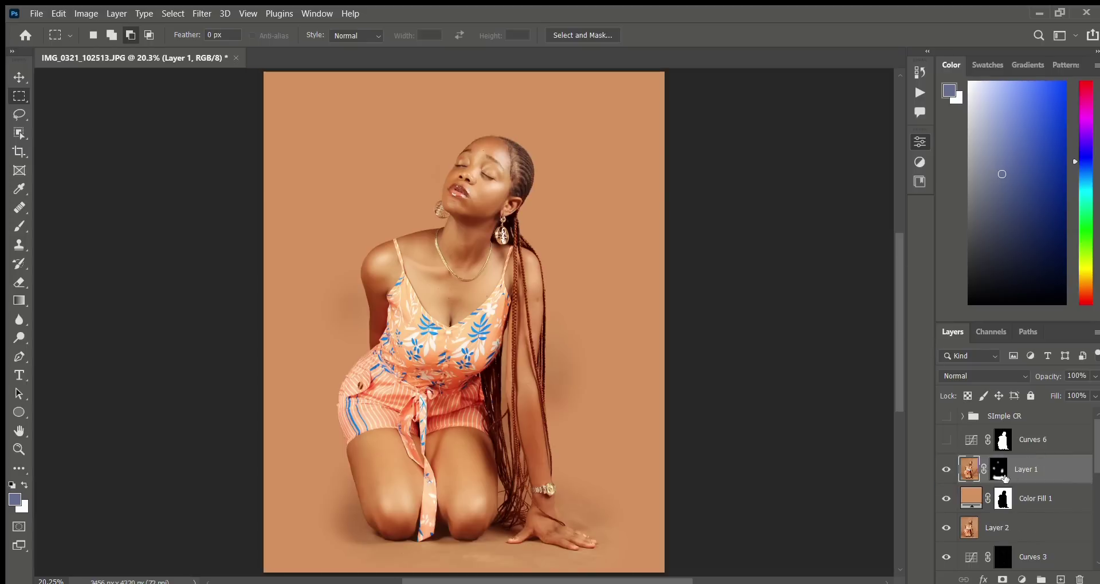
pyautogui.click(1029, 501)
# - Try blend modes such as Multiply and Soft Light on the colour fill, and return it to Normal
pyautogui.scroll(-3, 992, 376)
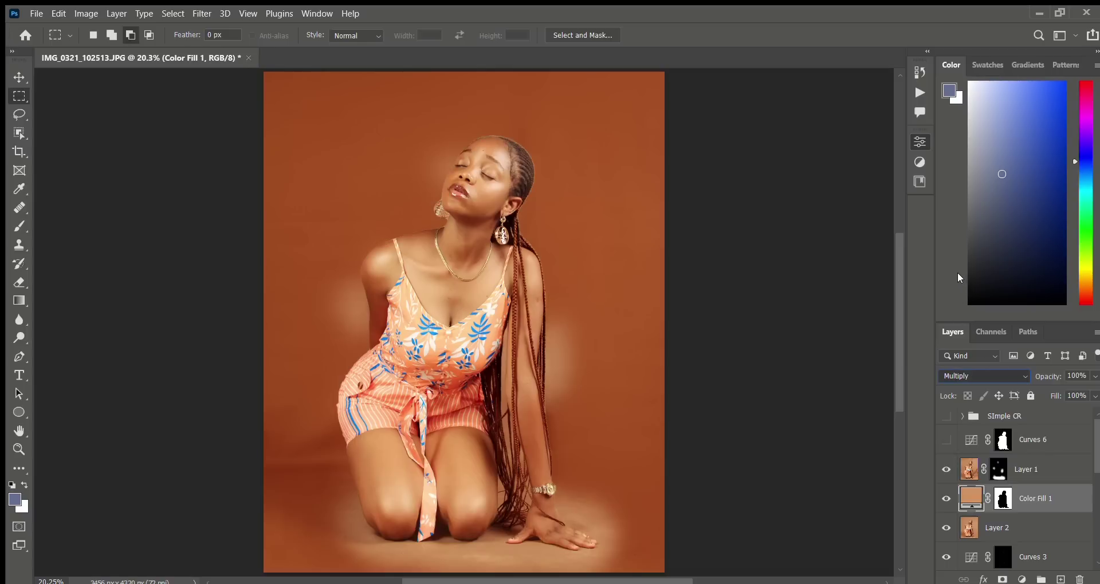
pyautogui.press('Down')
pyautogui.press('Down')
pyautogui.press('Down')
pyautogui.press('Down')
pyautogui.press('Down')
pyautogui.press('Down')
pyautogui.press('Down')
pyautogui.press('Down')
pyautogui.press('Down')
pyautogui.press('Down')
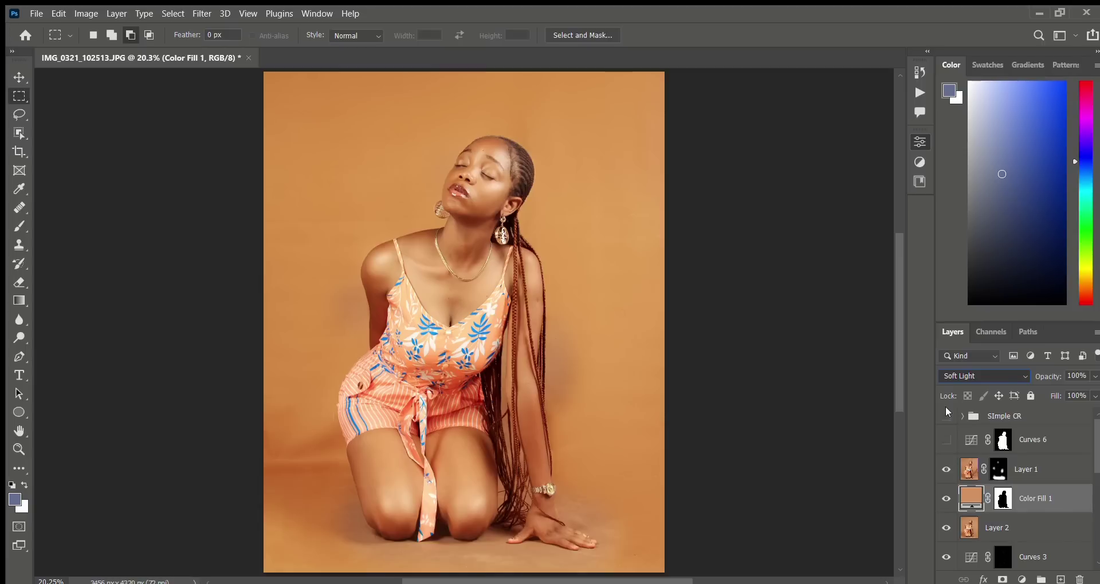
pyautogui.press('Up')
pyautogui.press('Up')
pyautogui.press('Up')
pyautogui.press('Up')
pyautogui.press('Up')
pyautogui.press('Up')
pyautogui.press('Up')
pyautogui.press('Up')
pyautogui.press('Up')
pyautogui.press('Up')
pyautogui.press('Up')
pyautogui.press('Up')
pyautogui.press('Up')
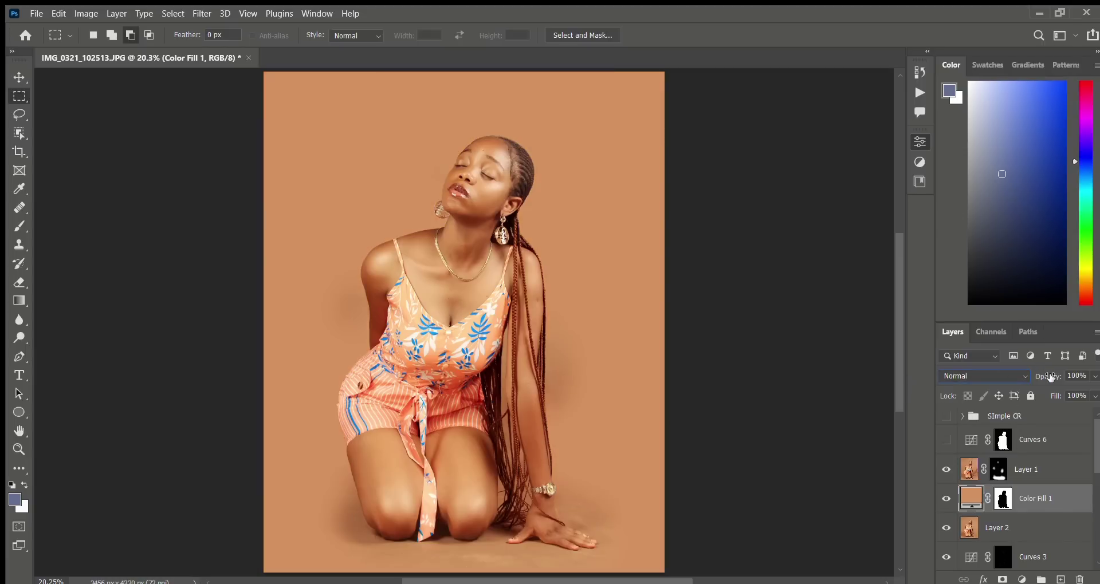
# - Lower the colour fill's opacity to 54% and show the SImple CR group
pyautogui.moveTo(1048, 377); pyautogui.dragTo(1015, 383)
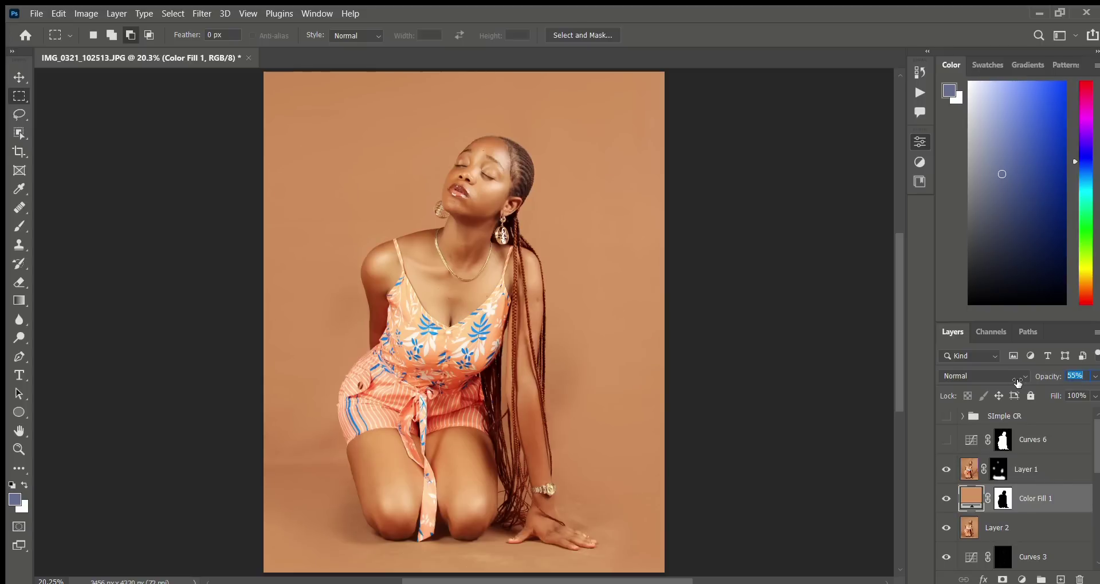
pyautogui.press('Return')
pyautogui.click(948, 416)
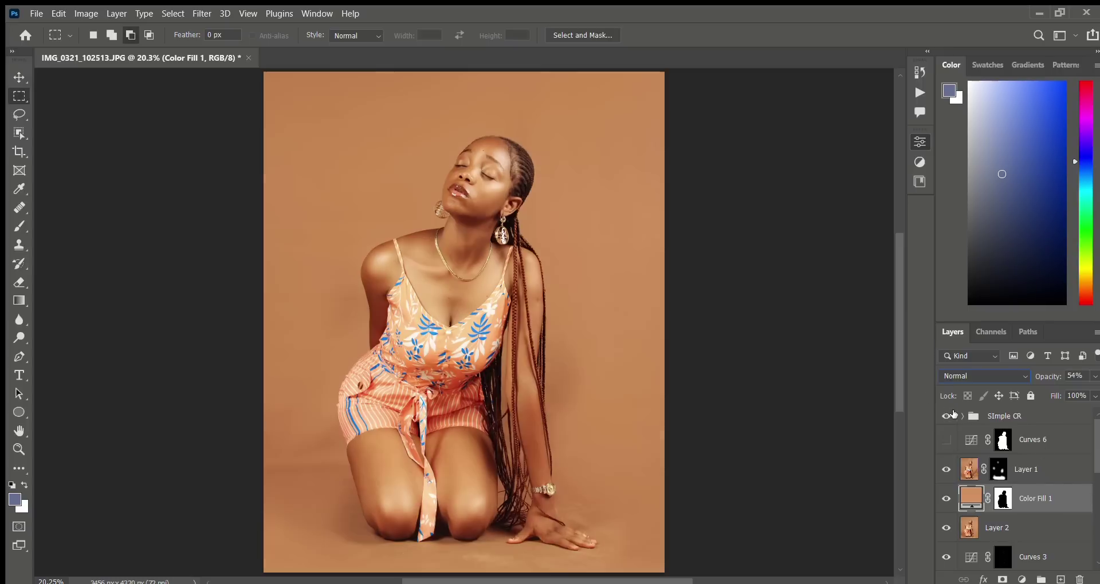